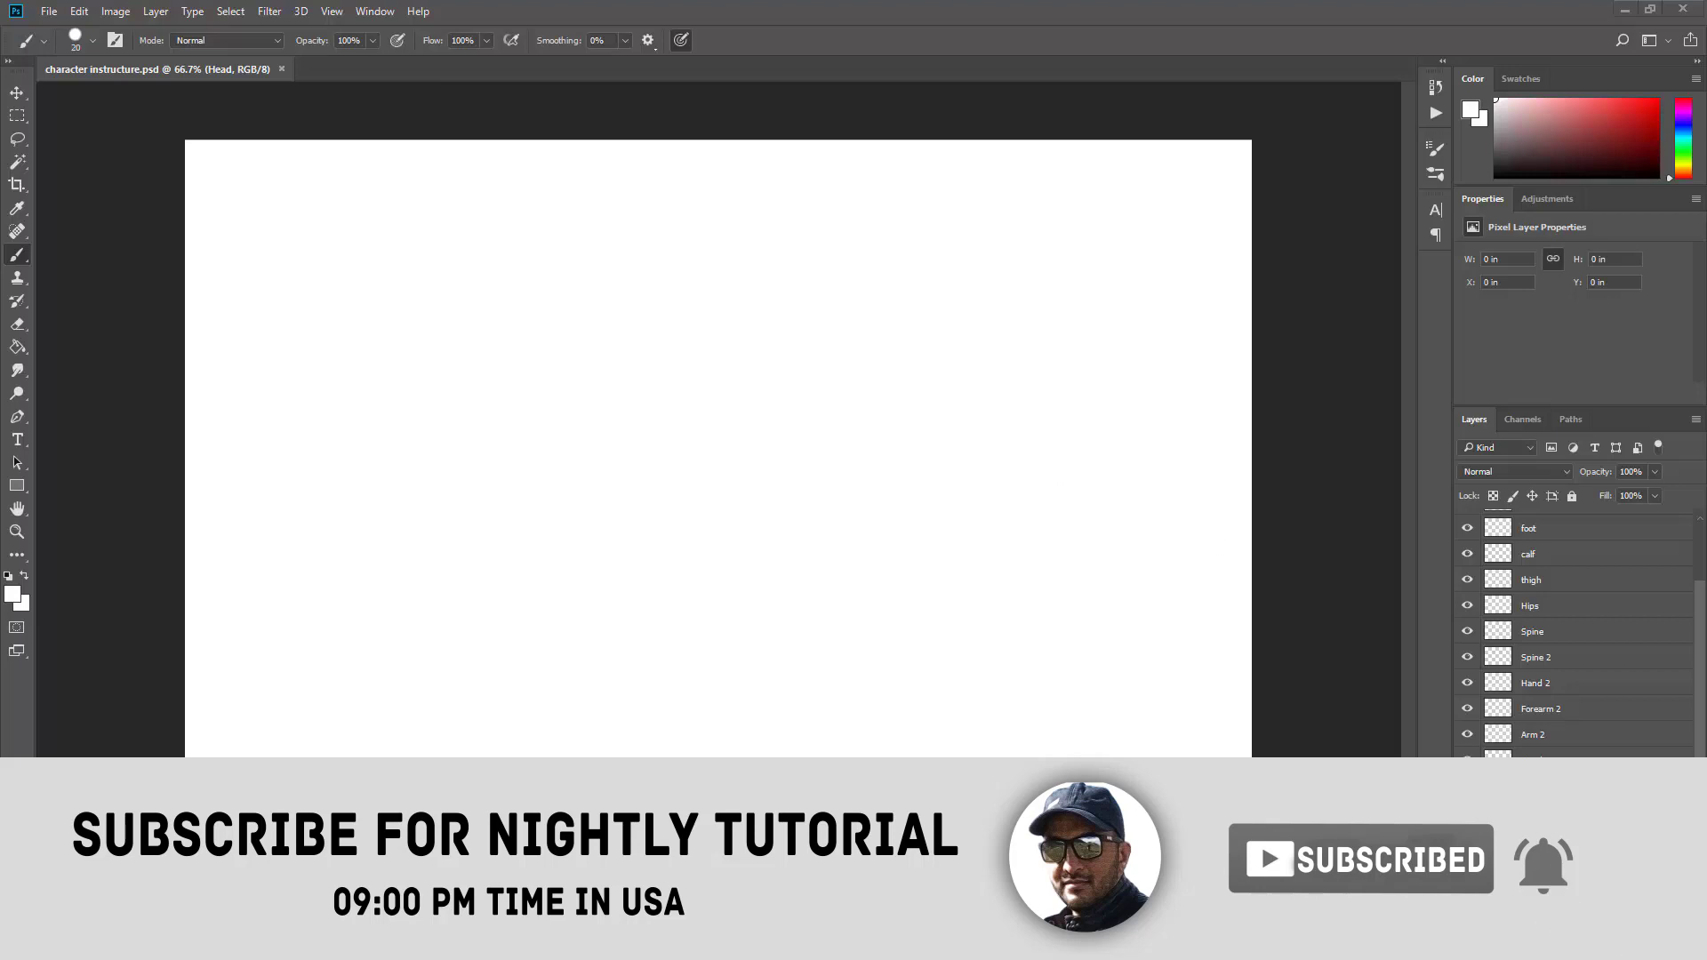
Step through the Neck, Arm, Forearm, Hand, Arm 2, Forearm 2, Hand 2, Spine 2, Spine and Hips layers.
scroll(1544, 577, up, 1)
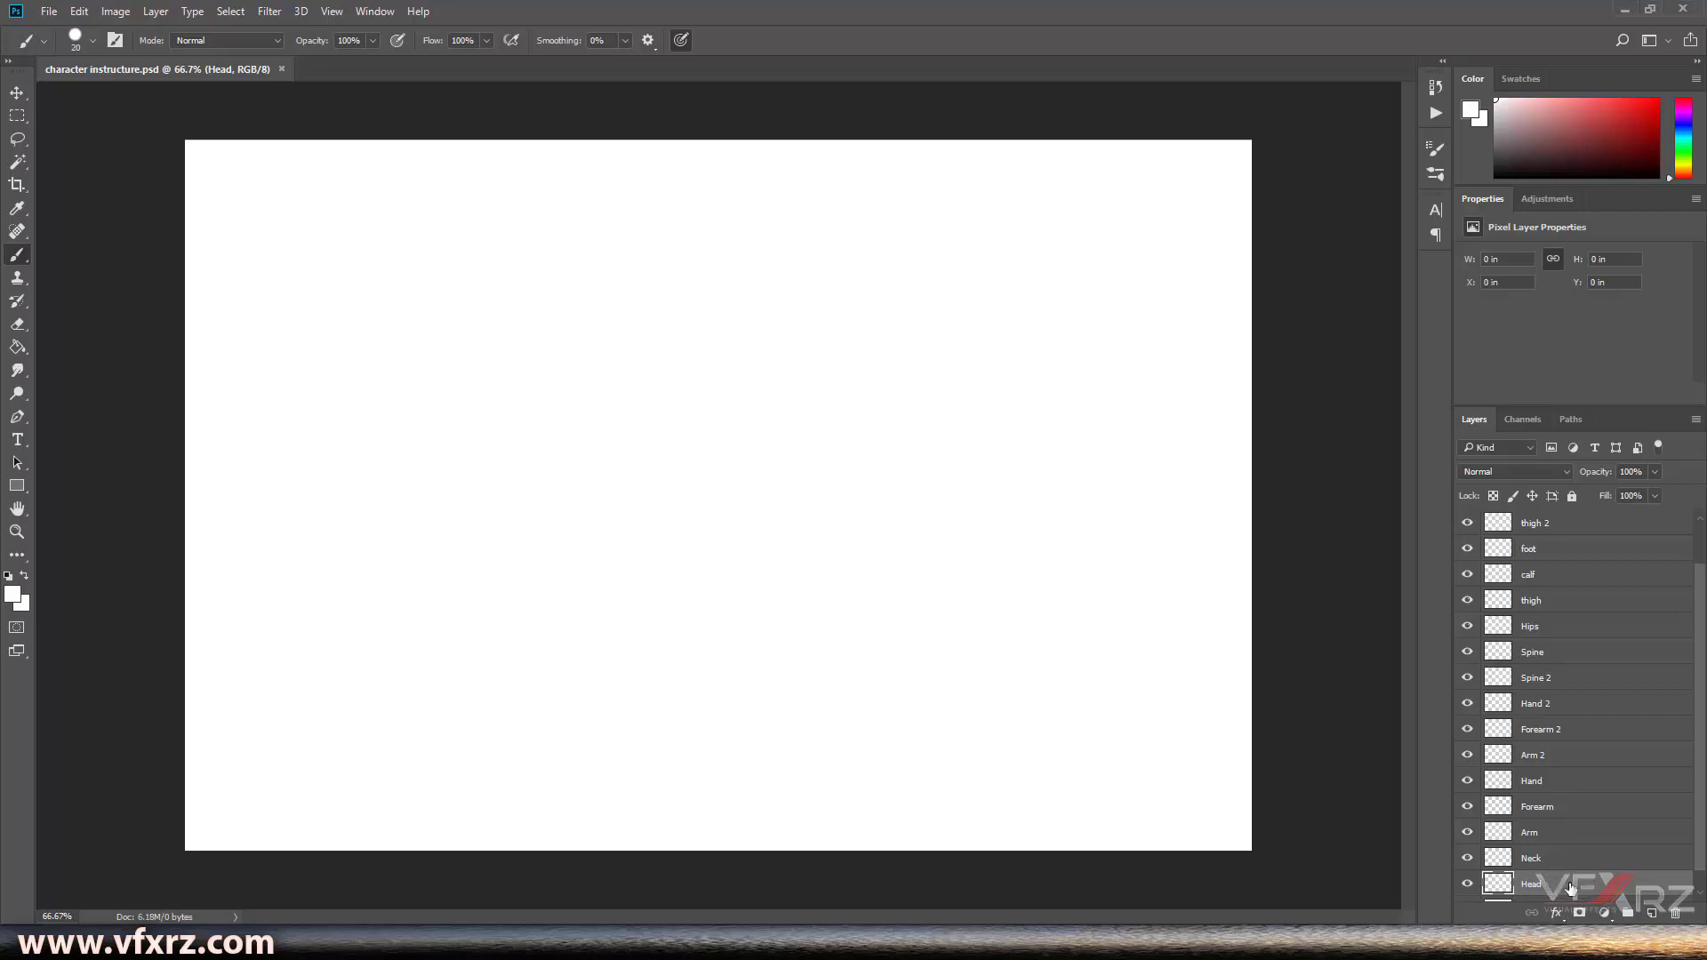
click(1571, 858)
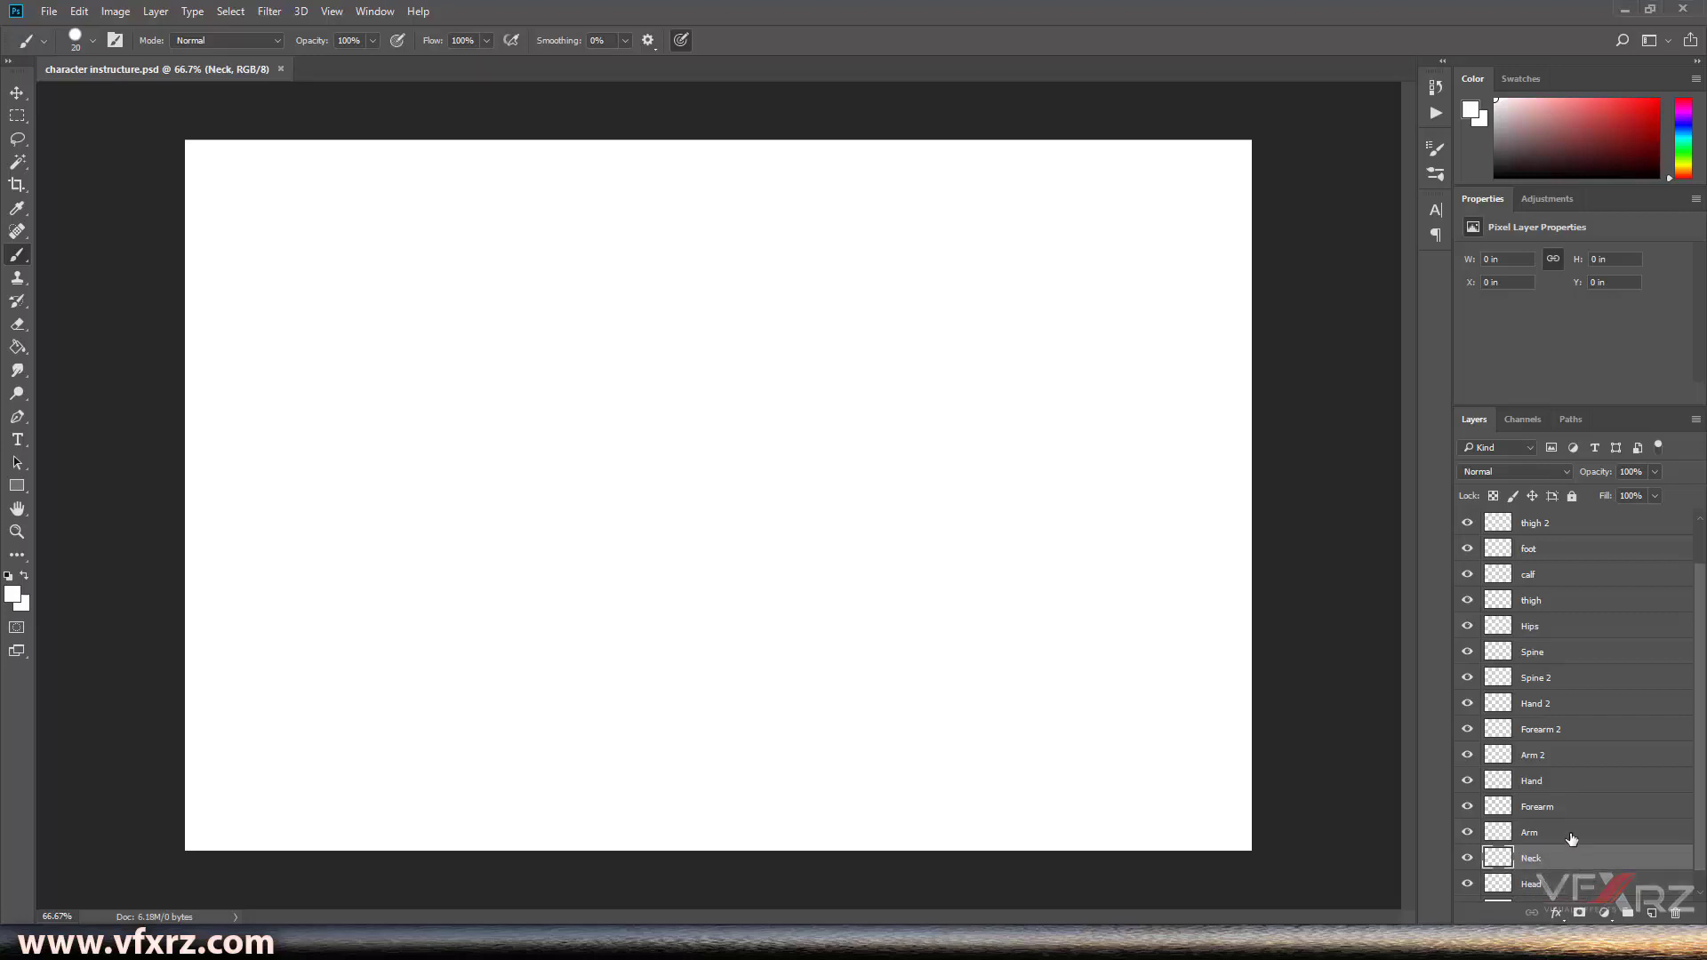
click(1572, 832)
click(1574, 807)
click(1574, 781)
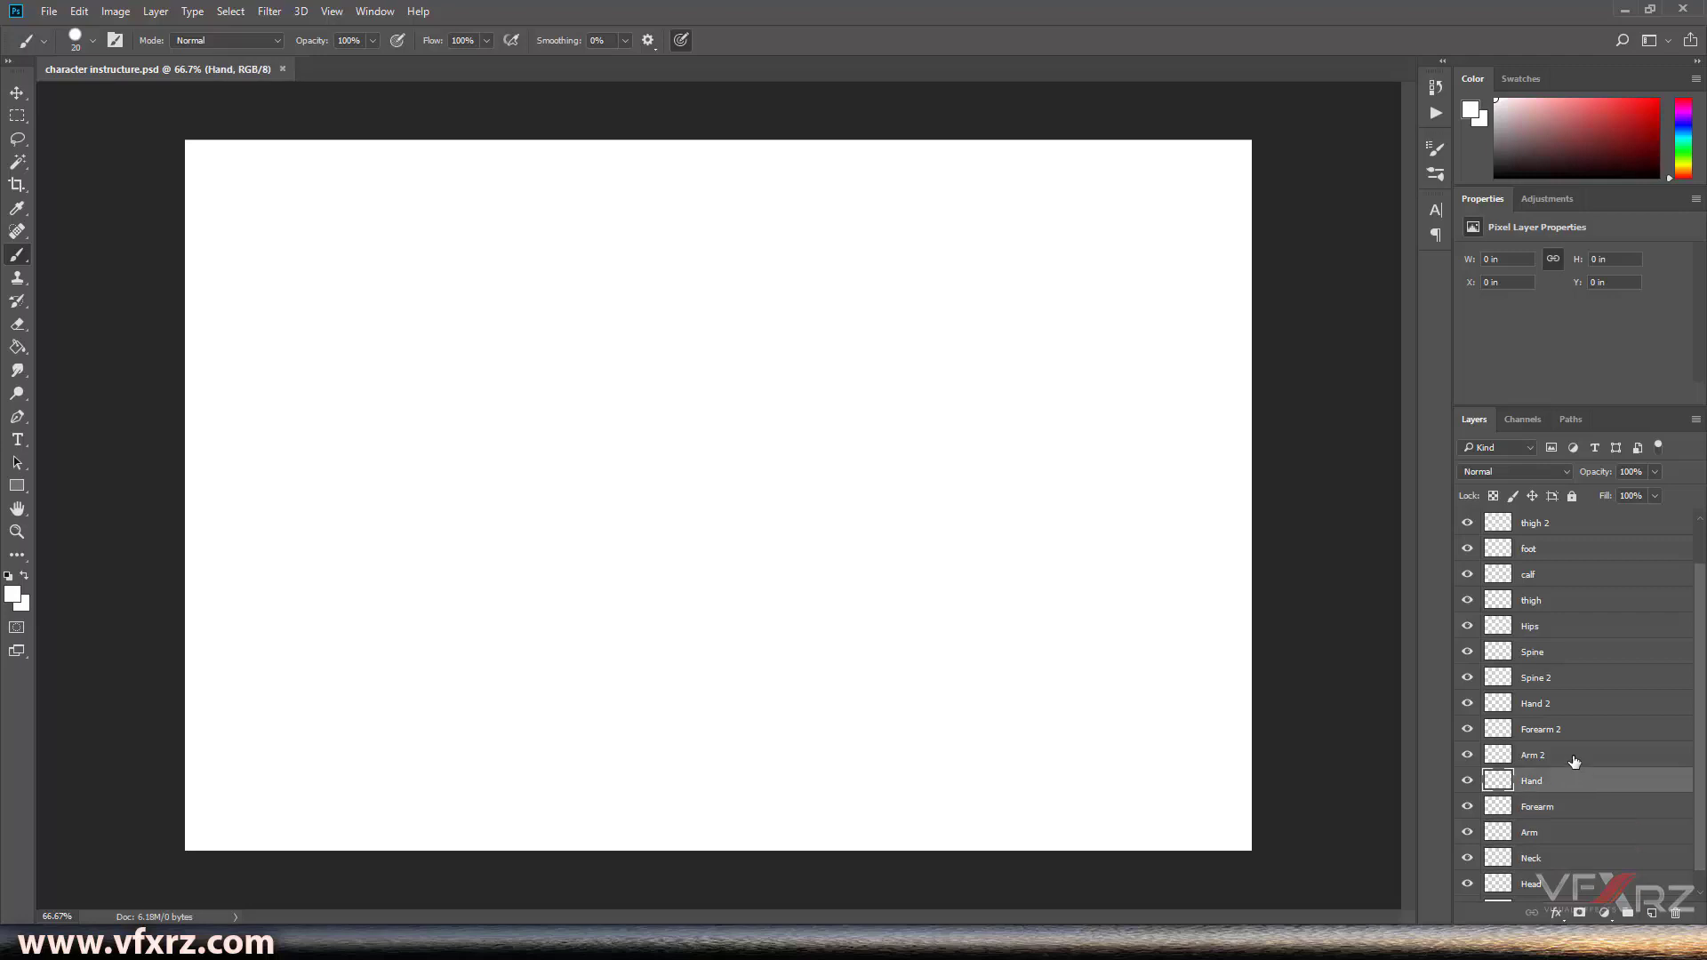
click(1572, 757)
scroll(1574, 758, up, 1)
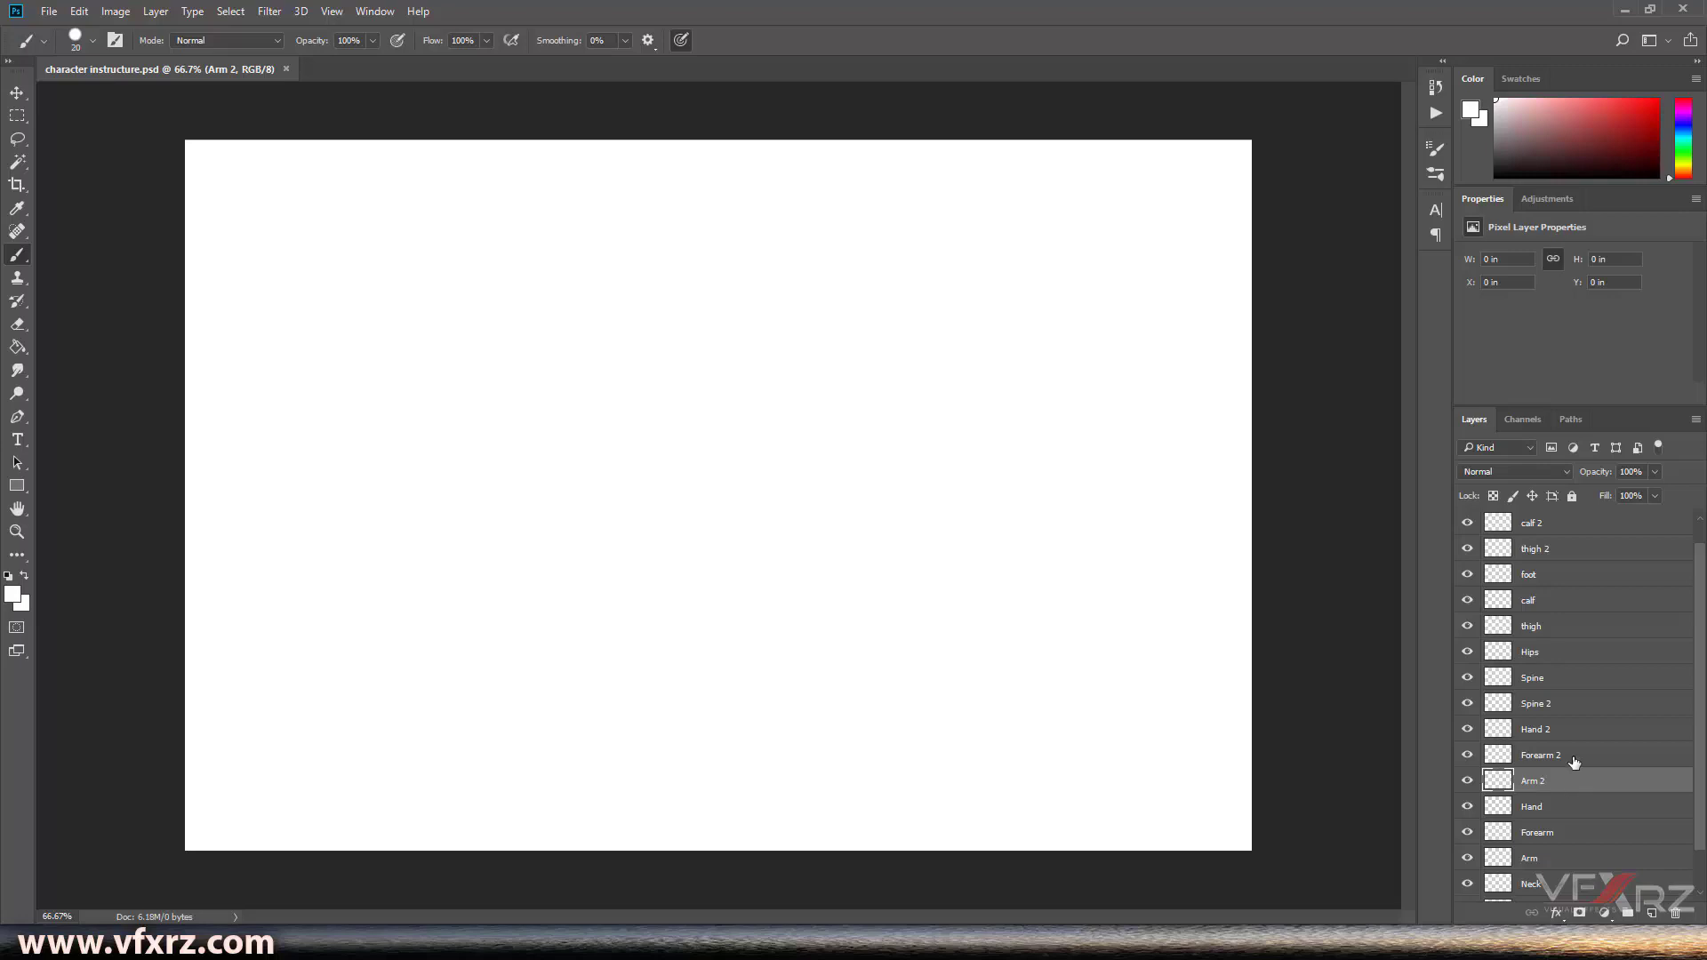
click(1573, 760)
click(1552, 730)
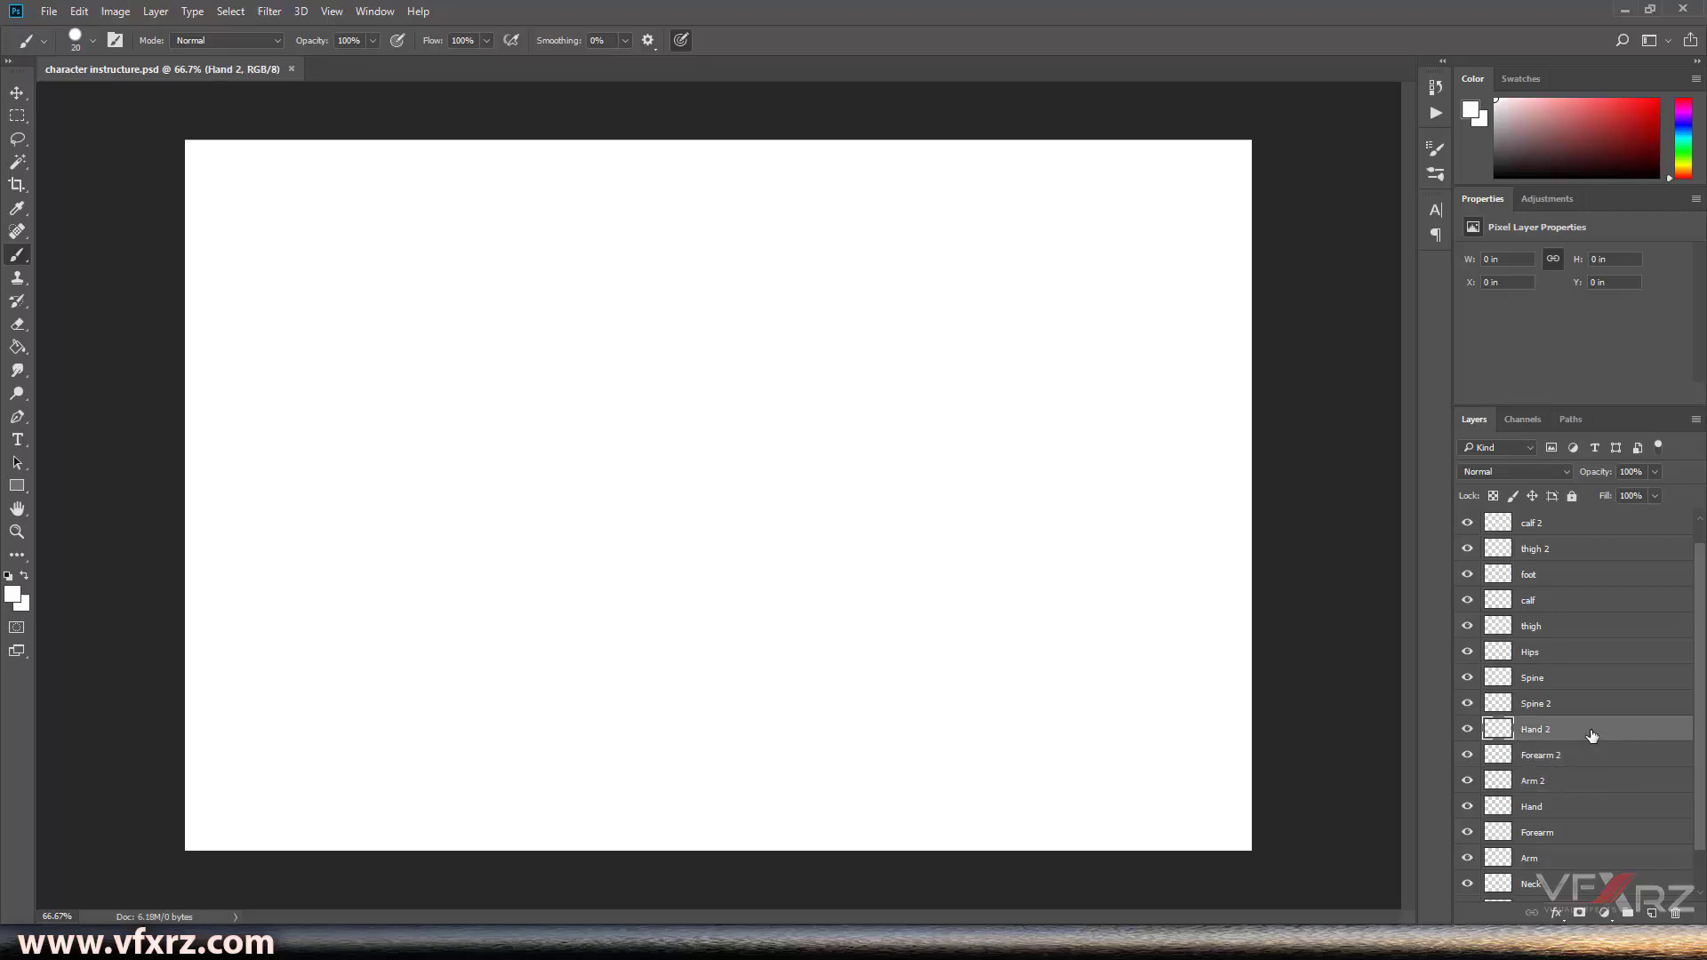
scroll(1558, 747, up, 1)
click(1558, 734)
click(1559, 706)
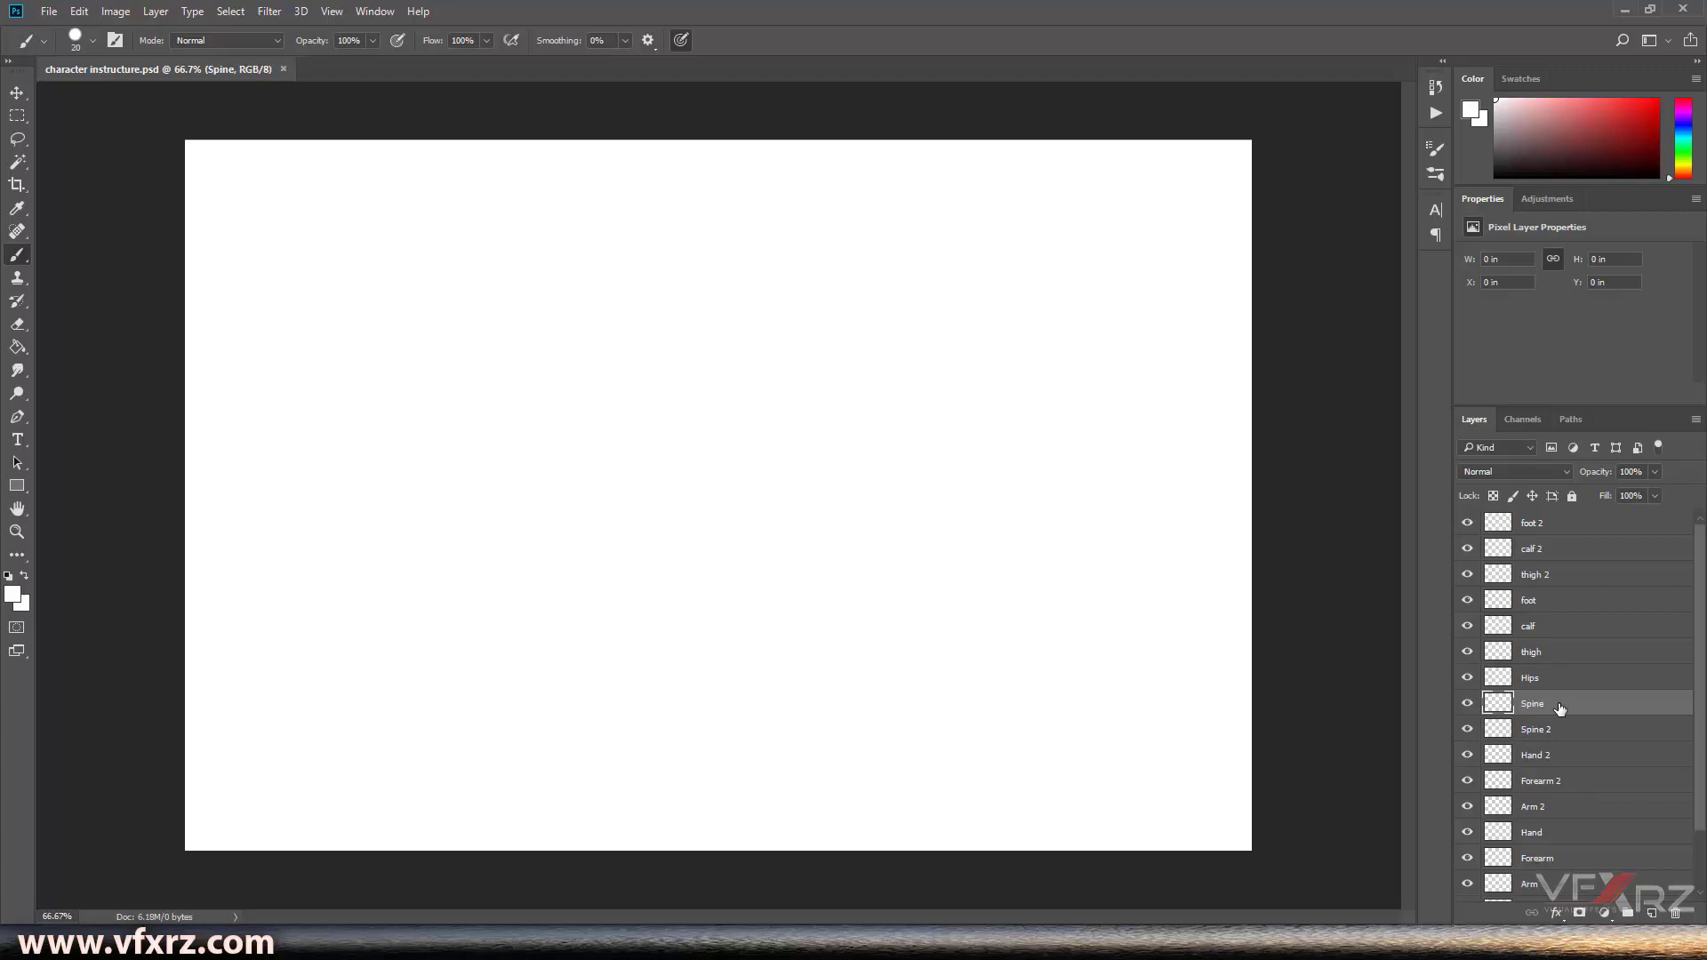
click(1554, 683)
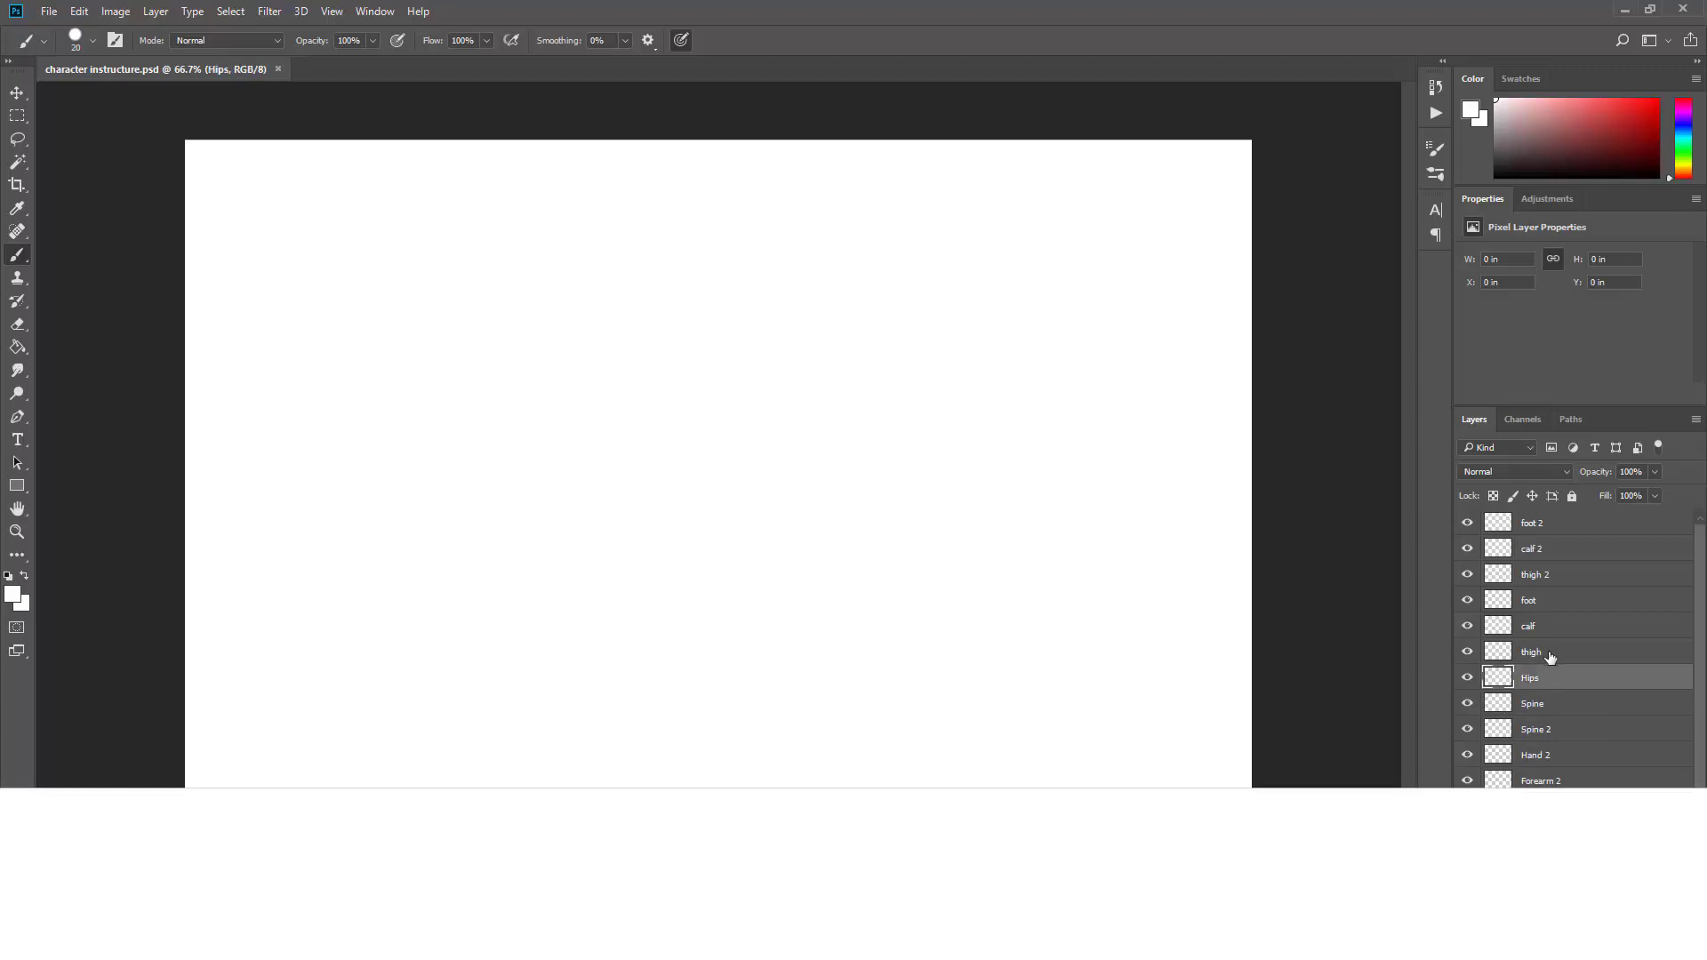
Step through the thigh, calf, foot, thigh 2, calf 2 and foot 2 layers.
click(1547, 655)
click(1544, 623)
click(1548, 601)
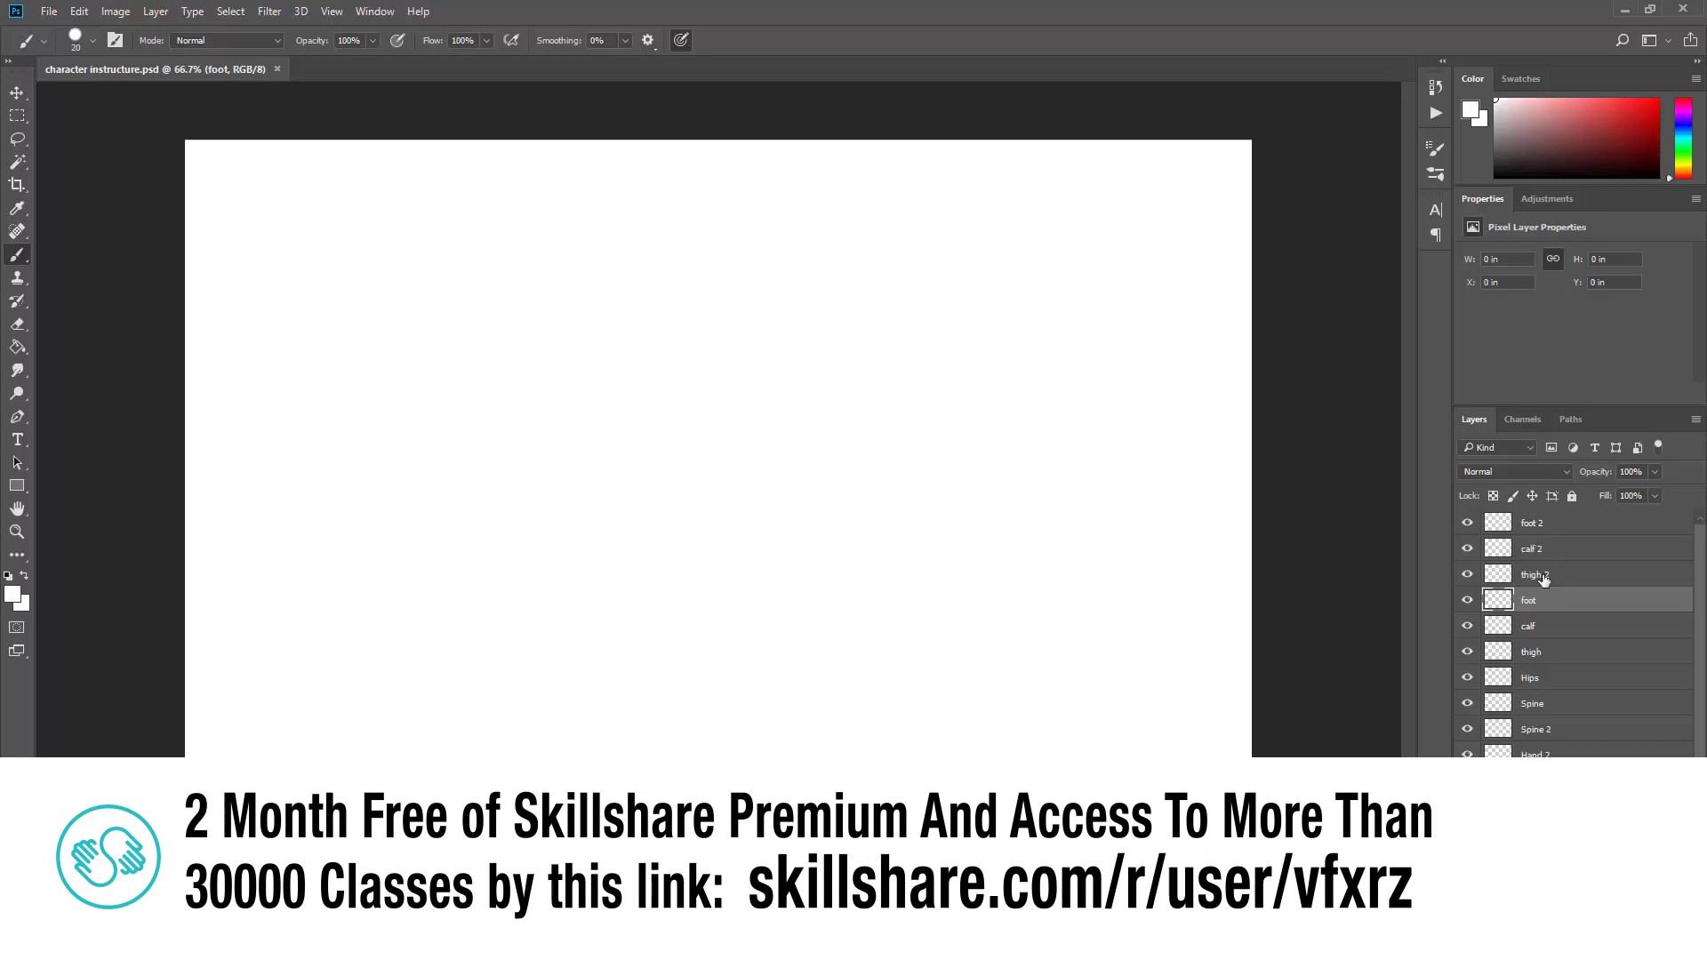
click(1582, 583)
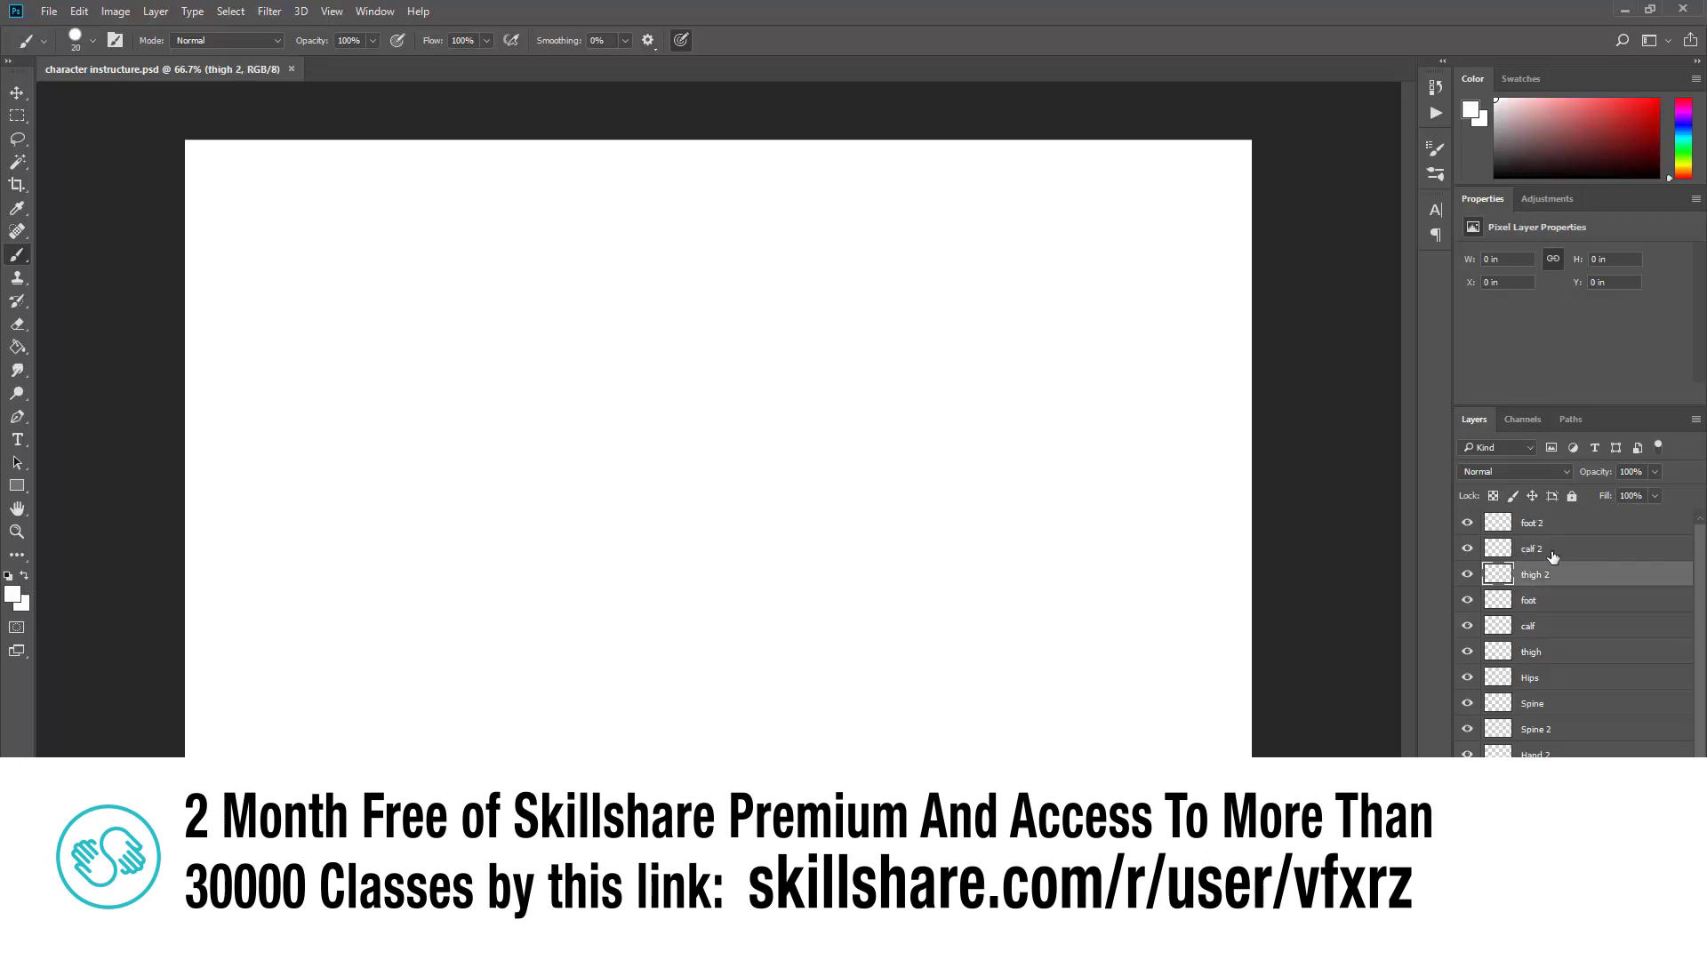
click(1555, 553)
click(1541, 524)
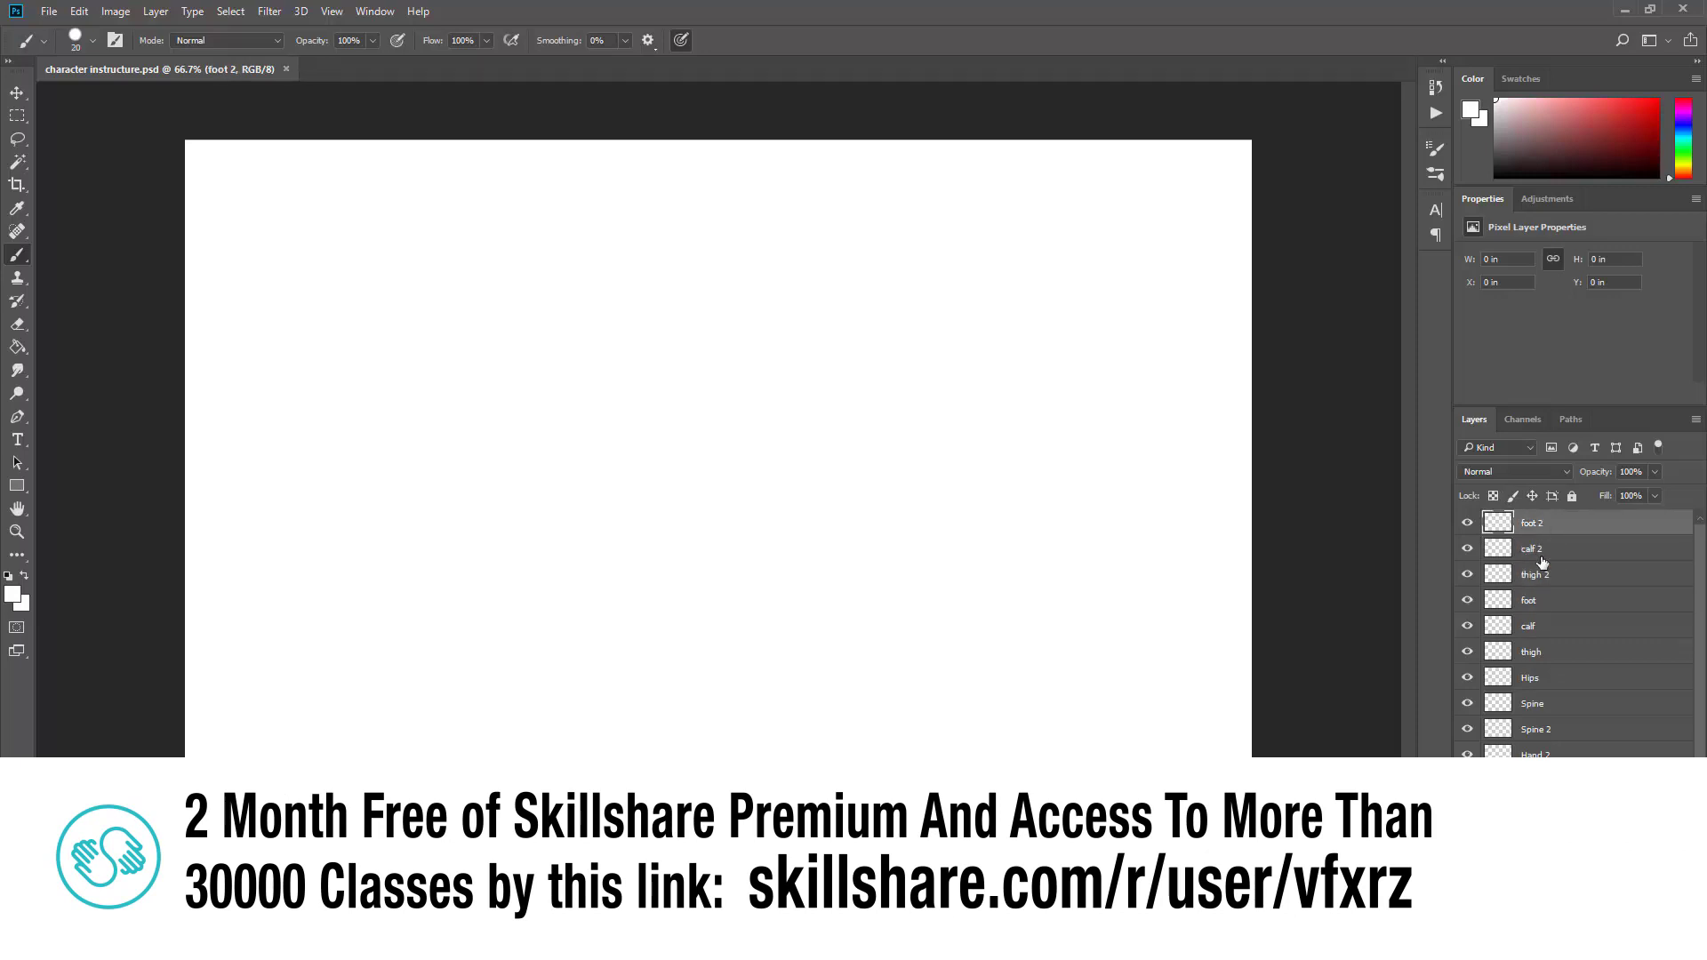
scroll(1511, 640, down, 1)
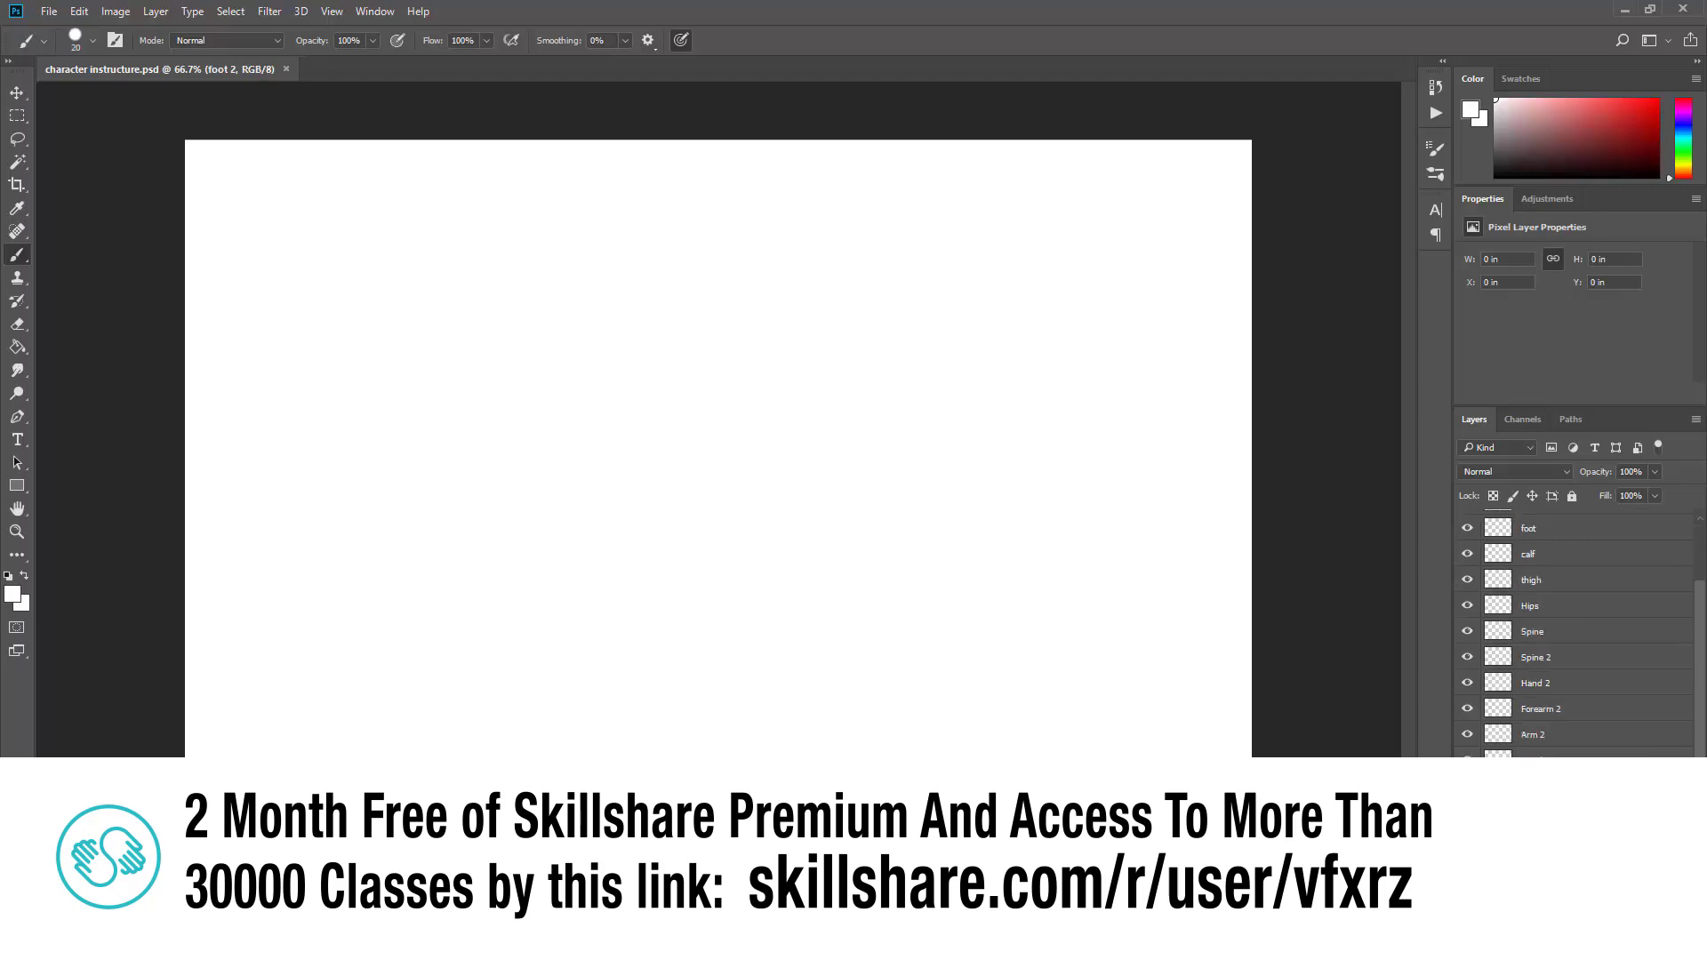
On the Head layer, reset the colour to black and draw the head circle.
key(alt+period)
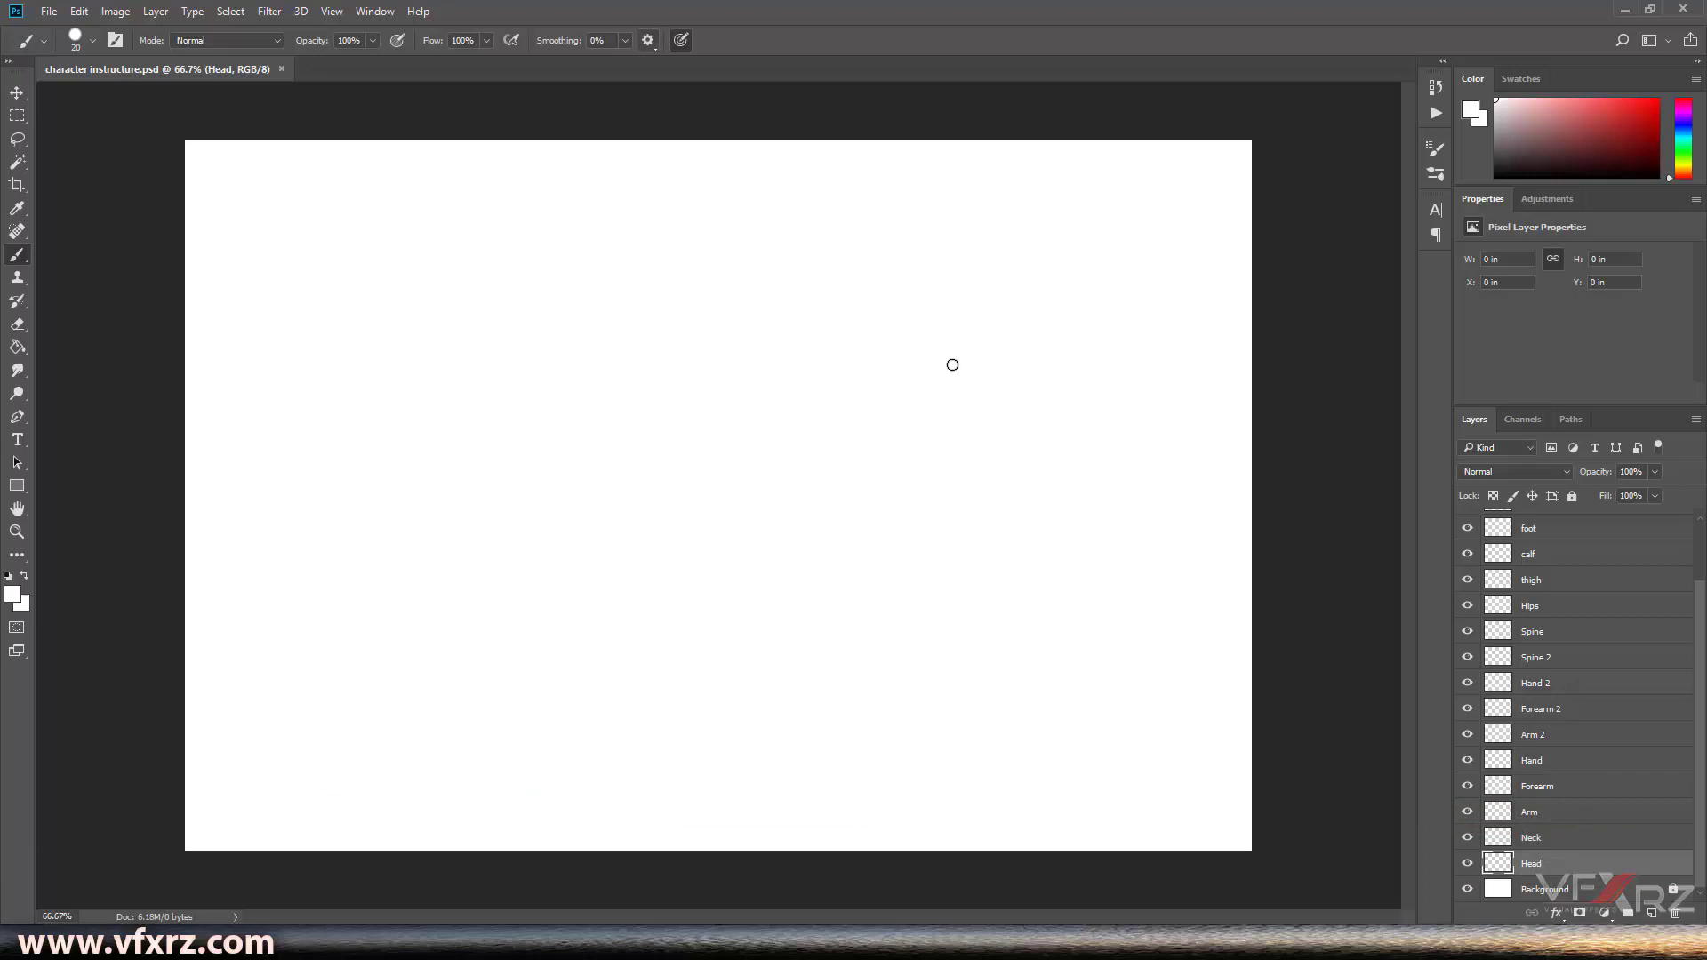
drag(780, 244, 807, 247)
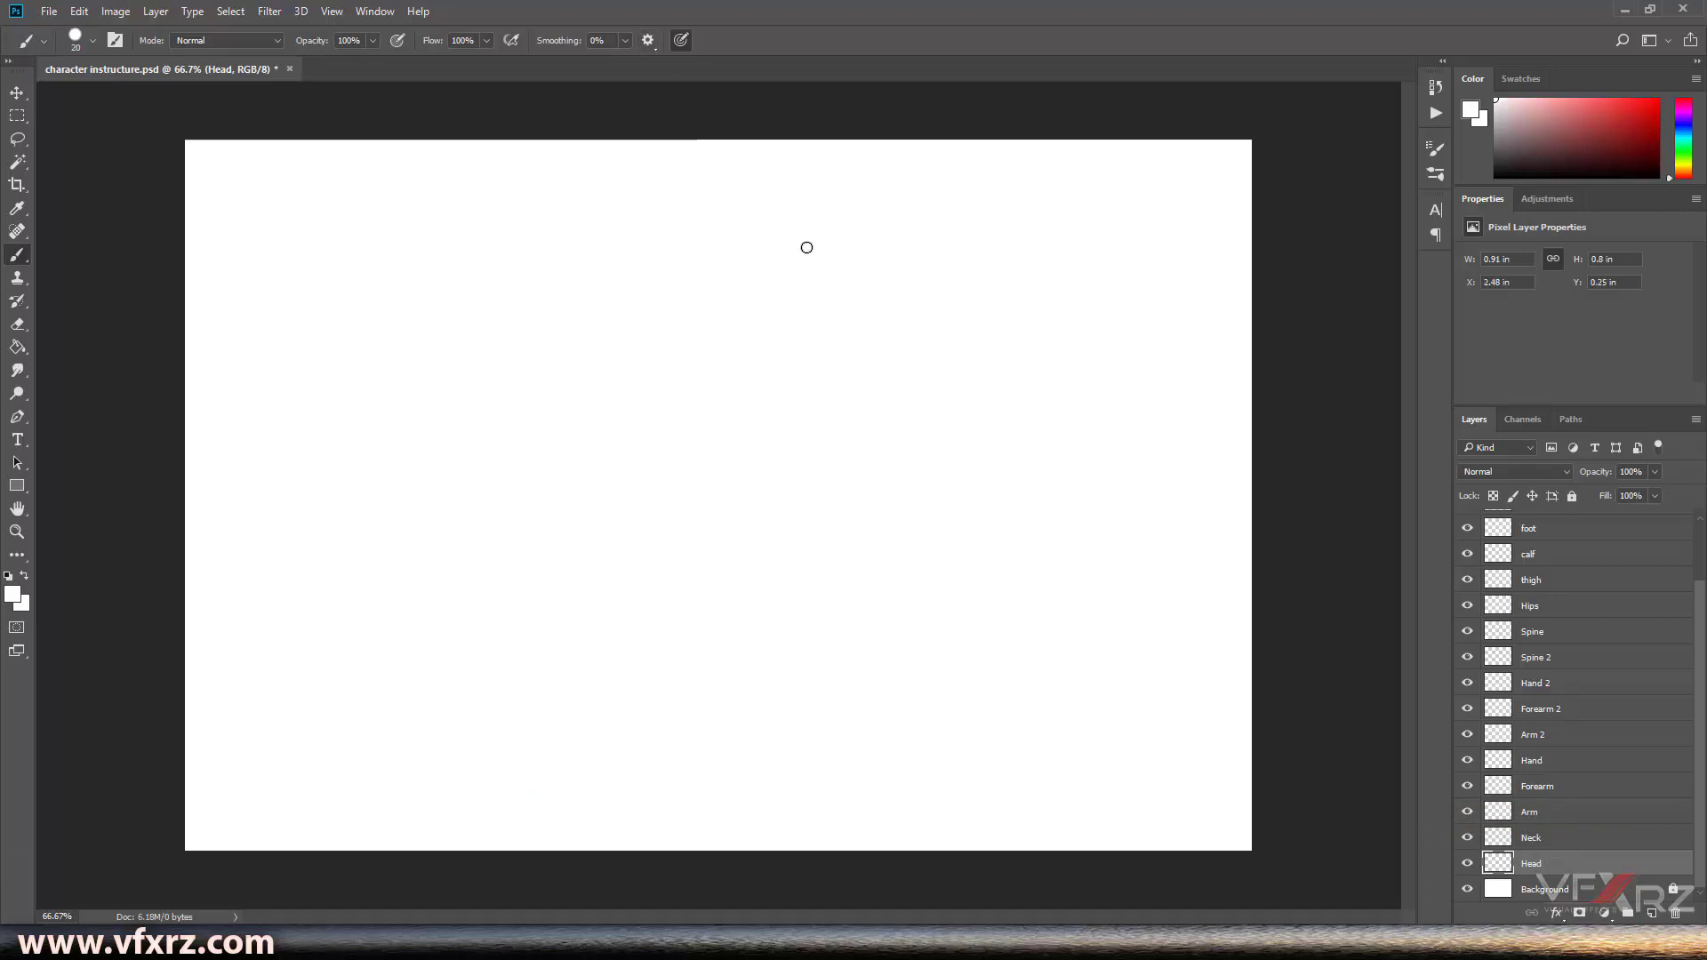
key(d)
mouse_move(747, 184)
mouse_down()
mouse_move(652, 260)
mouse_move(700, 198)
mouse_up()
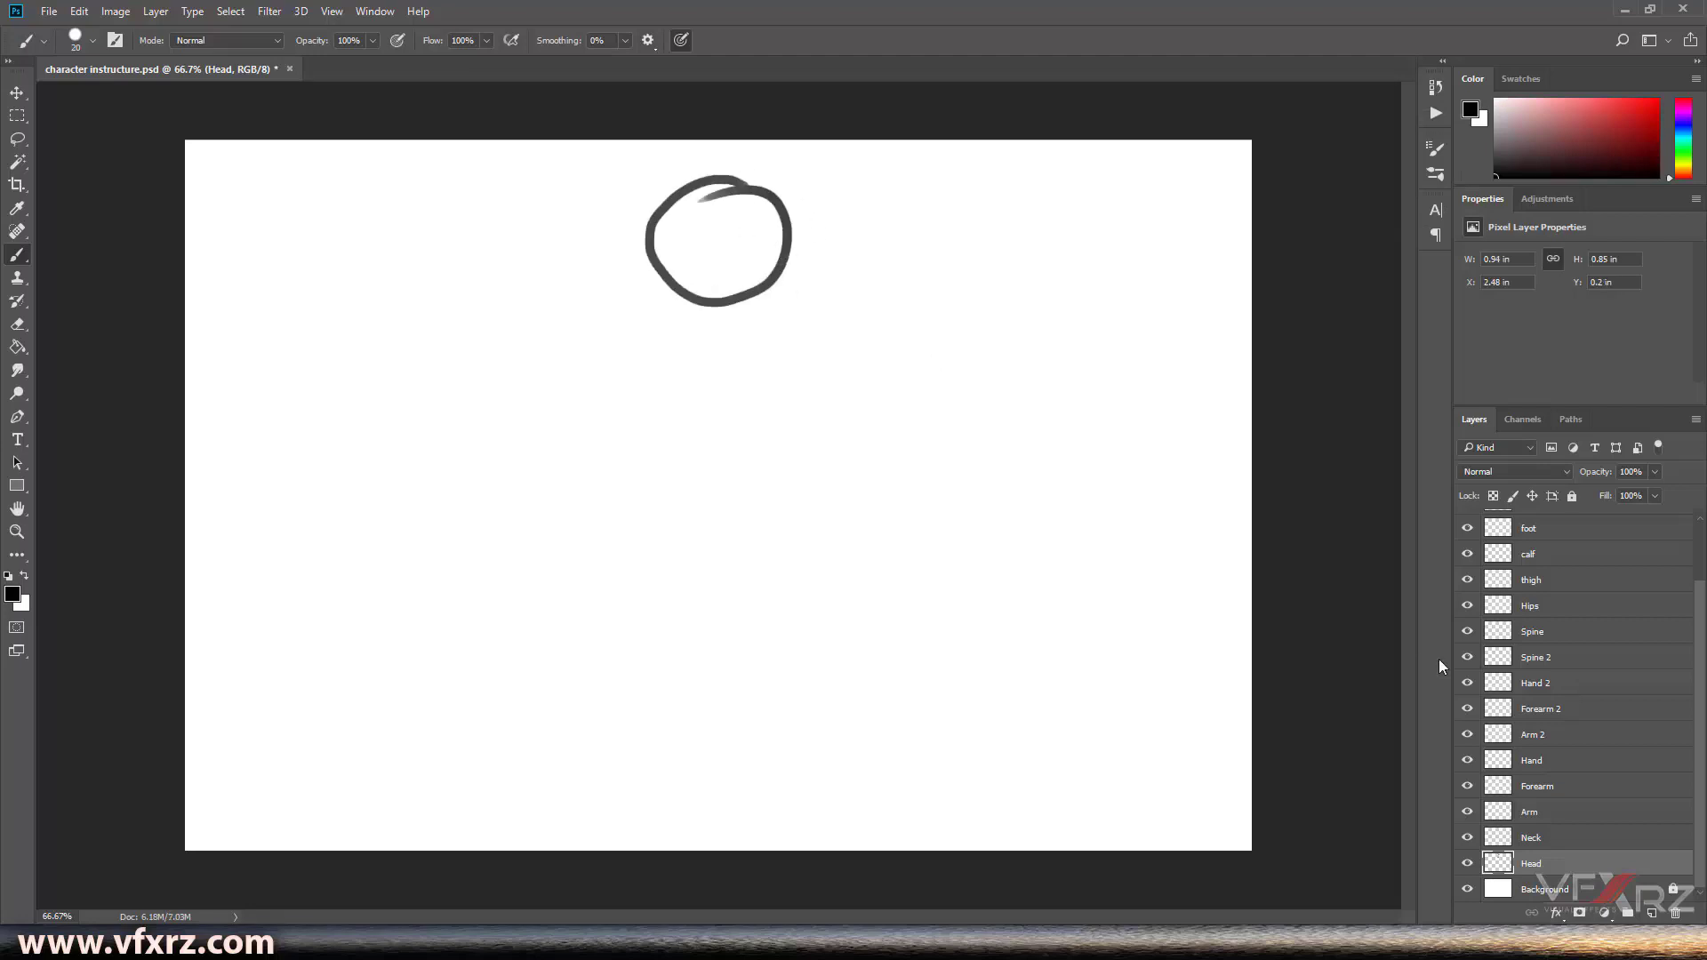
On the Neck layer, draw two grey neck lines below the head.
click(1512, 844)
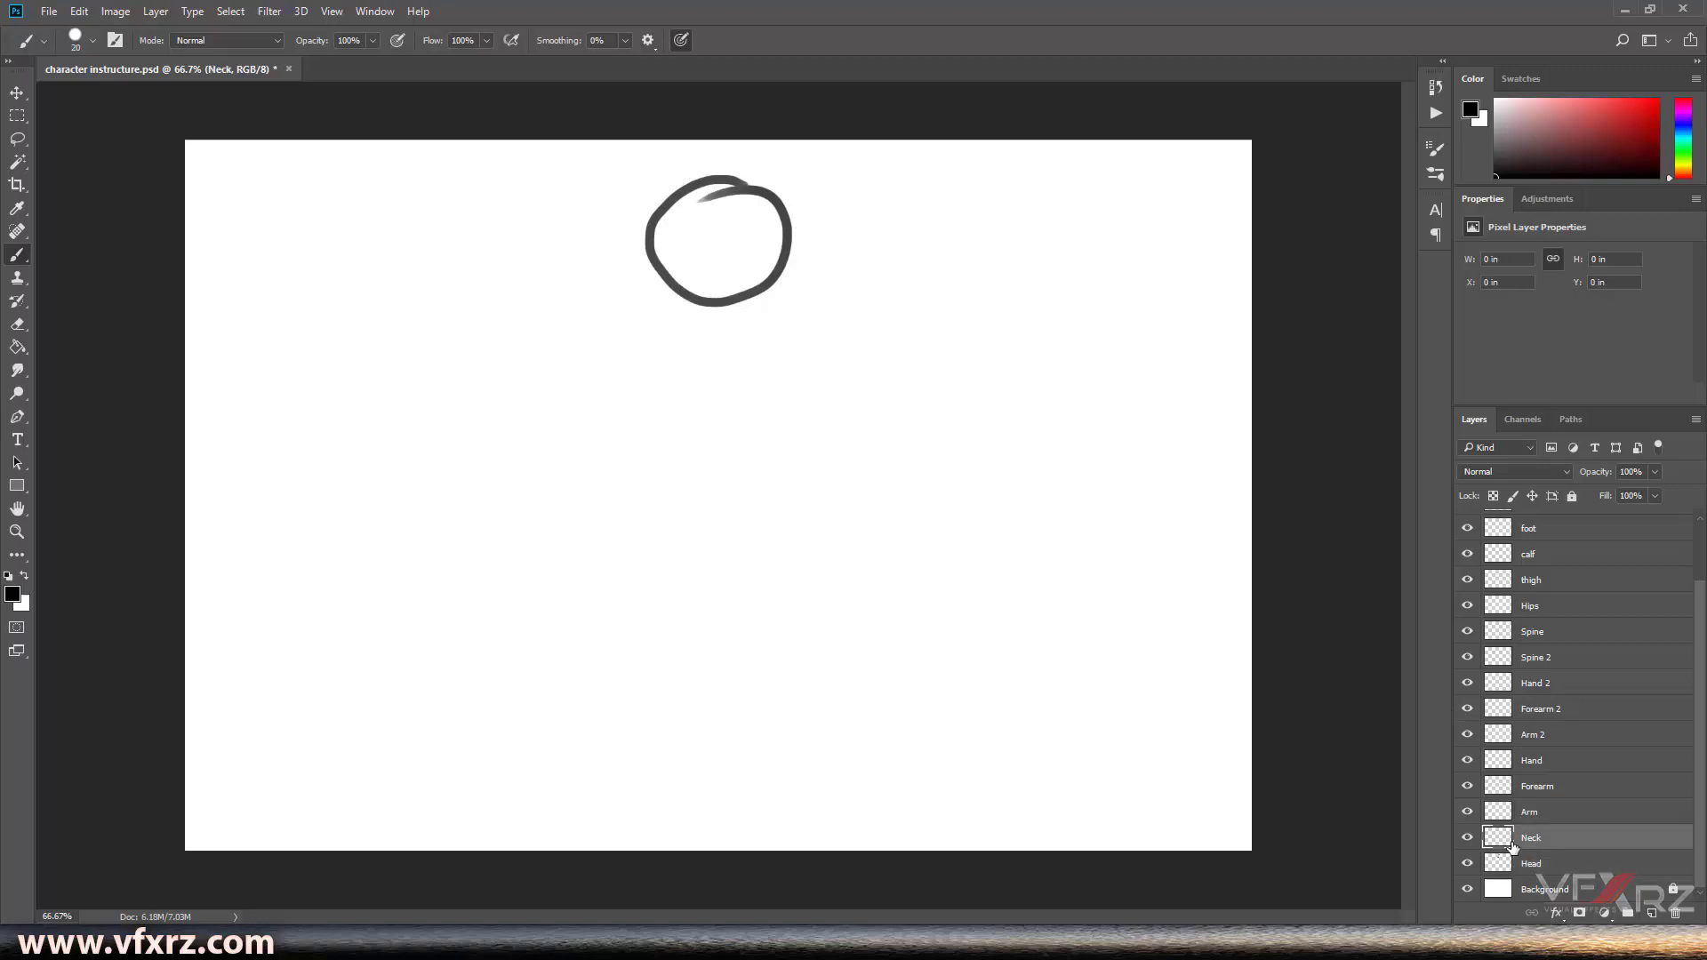
click(1494, 134)
mouse_move(705, 302)
mouse_down()
mouse_move(703, 345)
mouse_move(725, 363)
mouse_move(703, 331)
mouse_up()
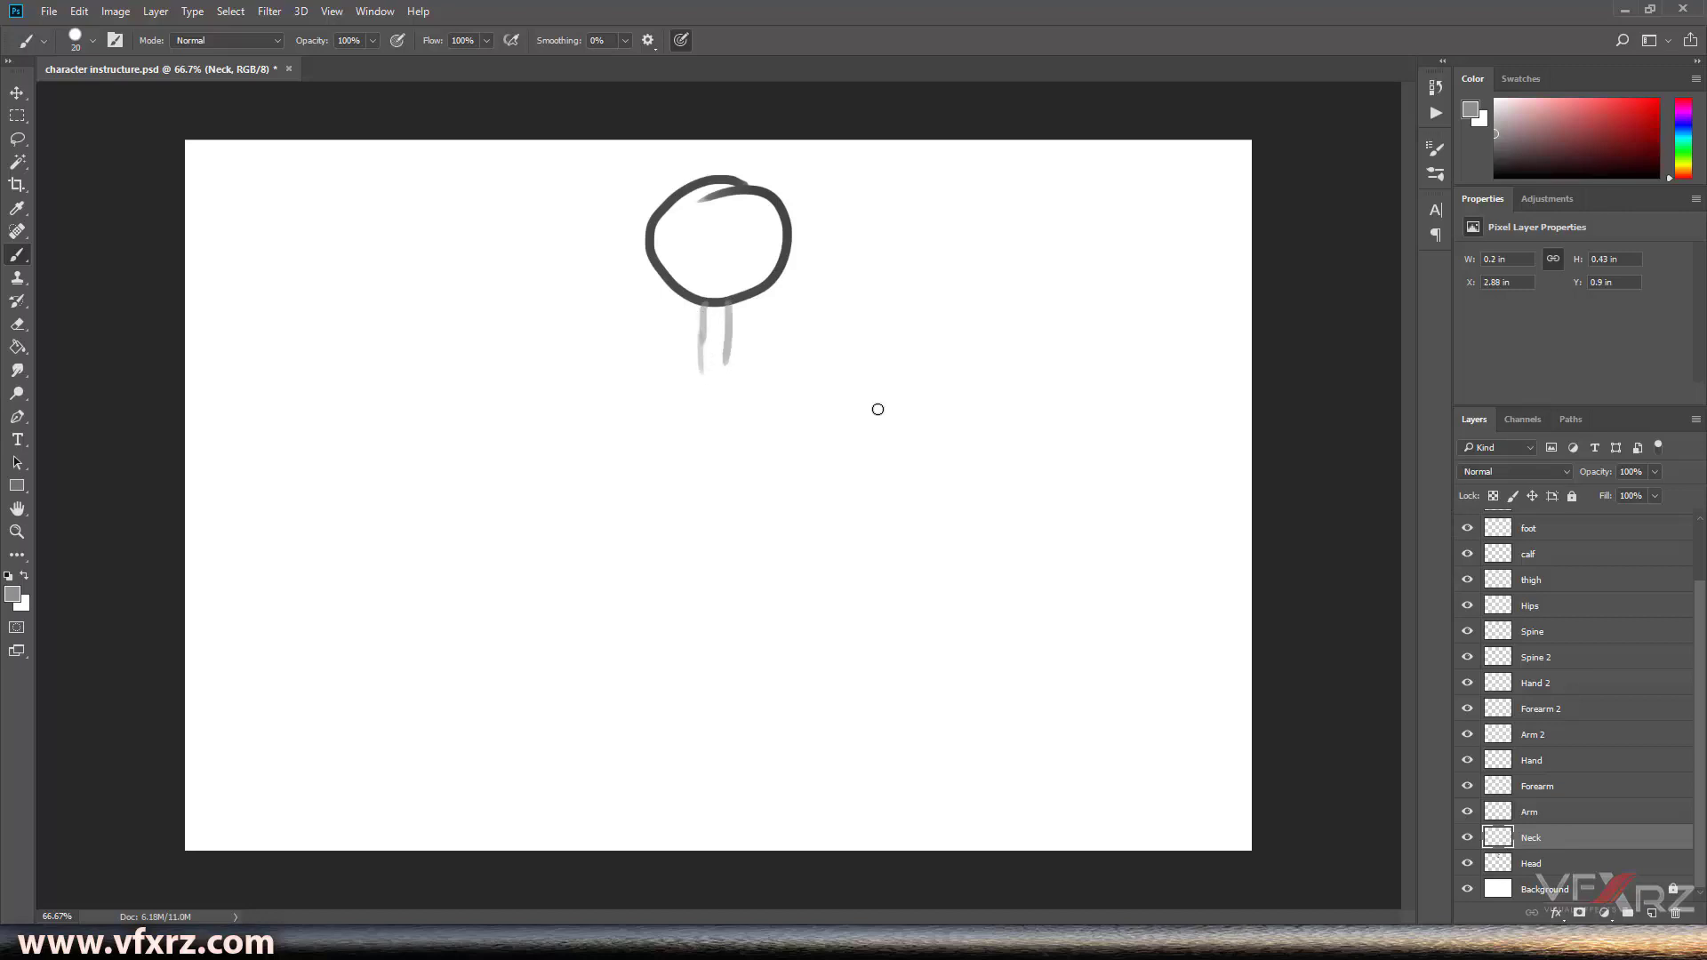
click(1529, 812)
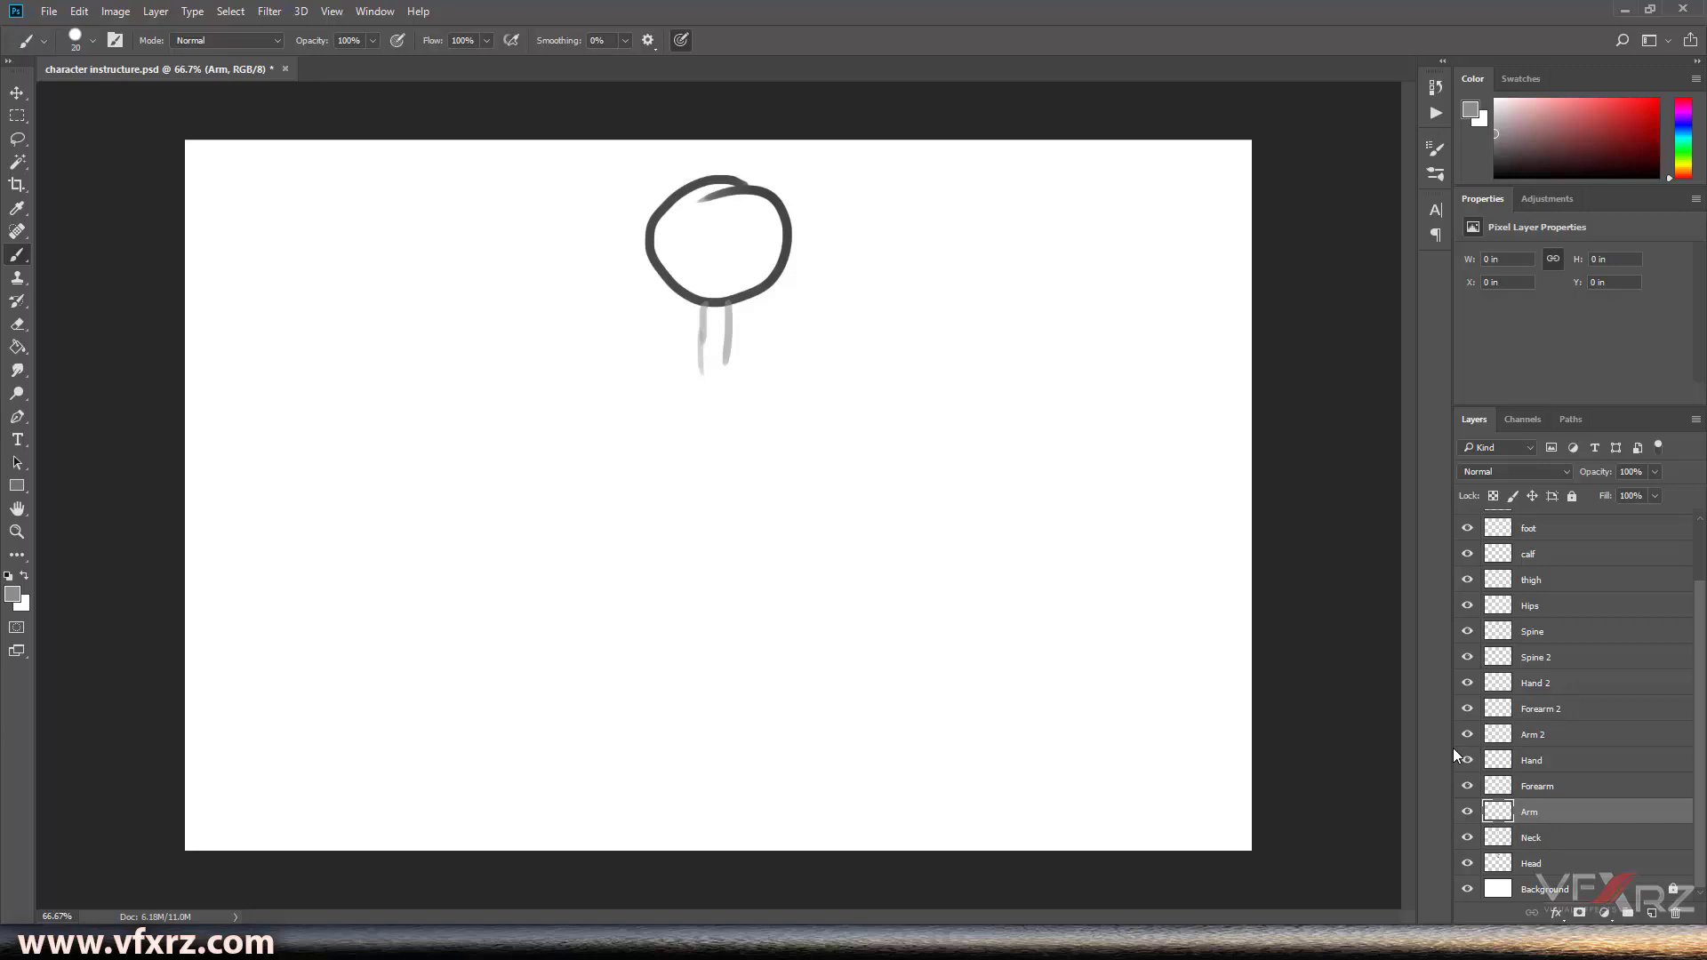
click(1551, 667)
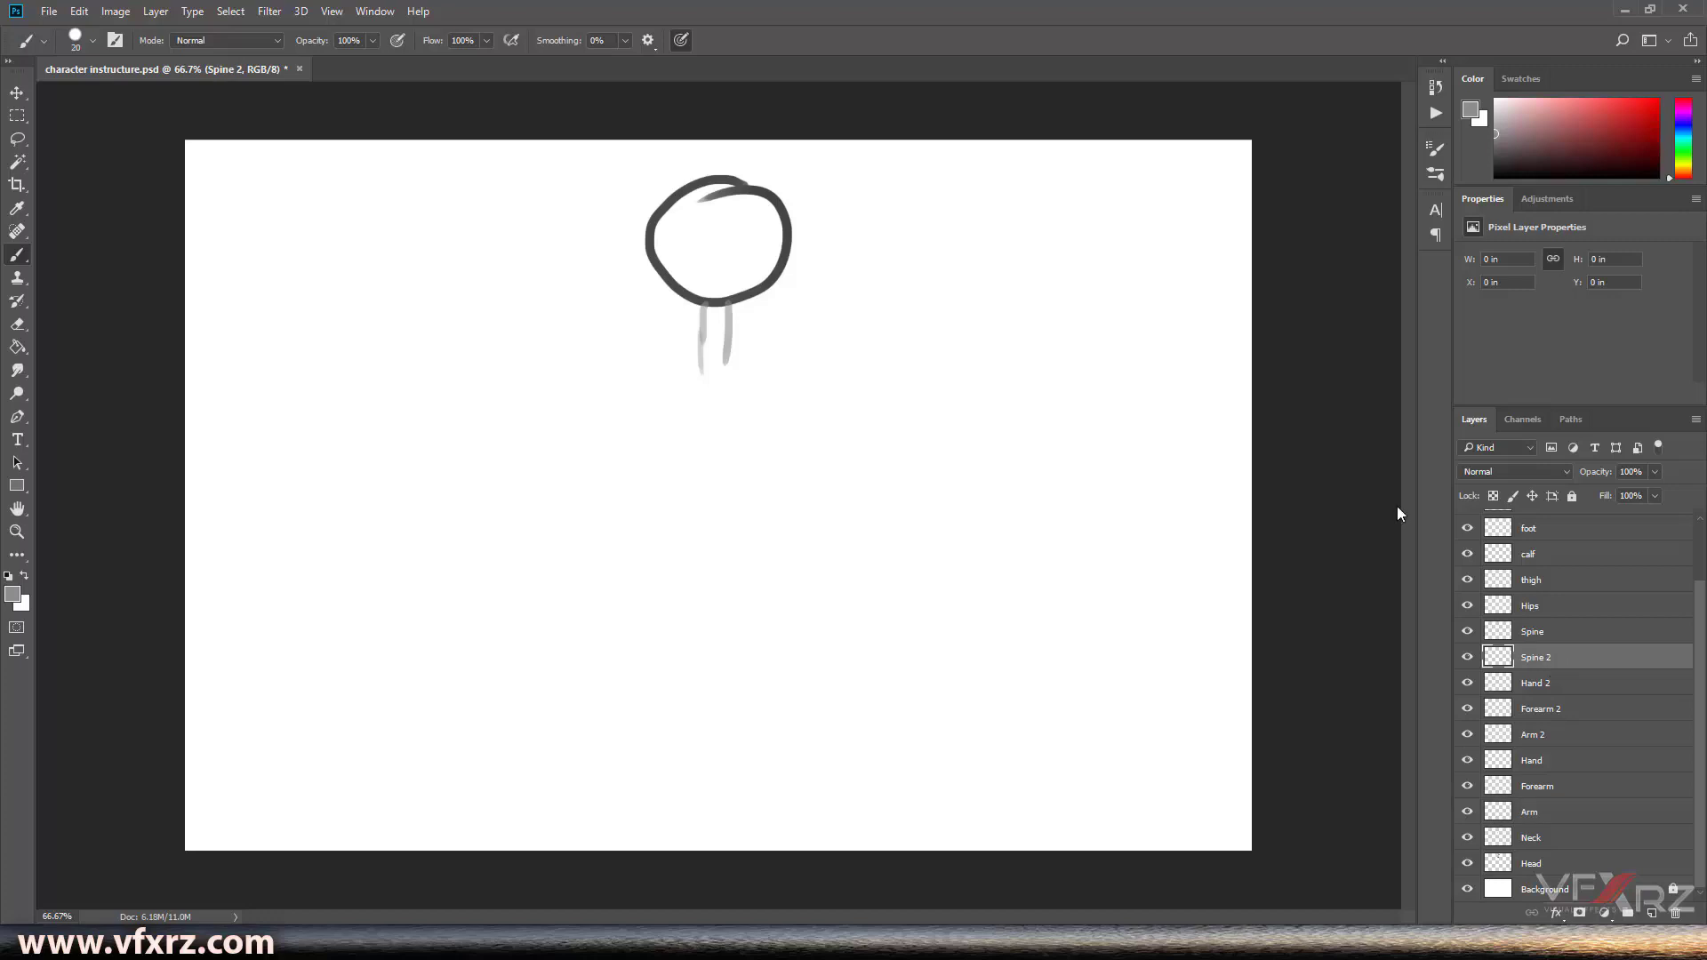
Draw a red chest box under the neck lines on the Spine 2 layer.
drag(1571, 173, 1695, 98)
mouse_move(758, 361)
mouse_down()
mouse_move(660, 367)
mouse_move(657, 456)
mouse_up()
drag(757, 363, 756, 447)
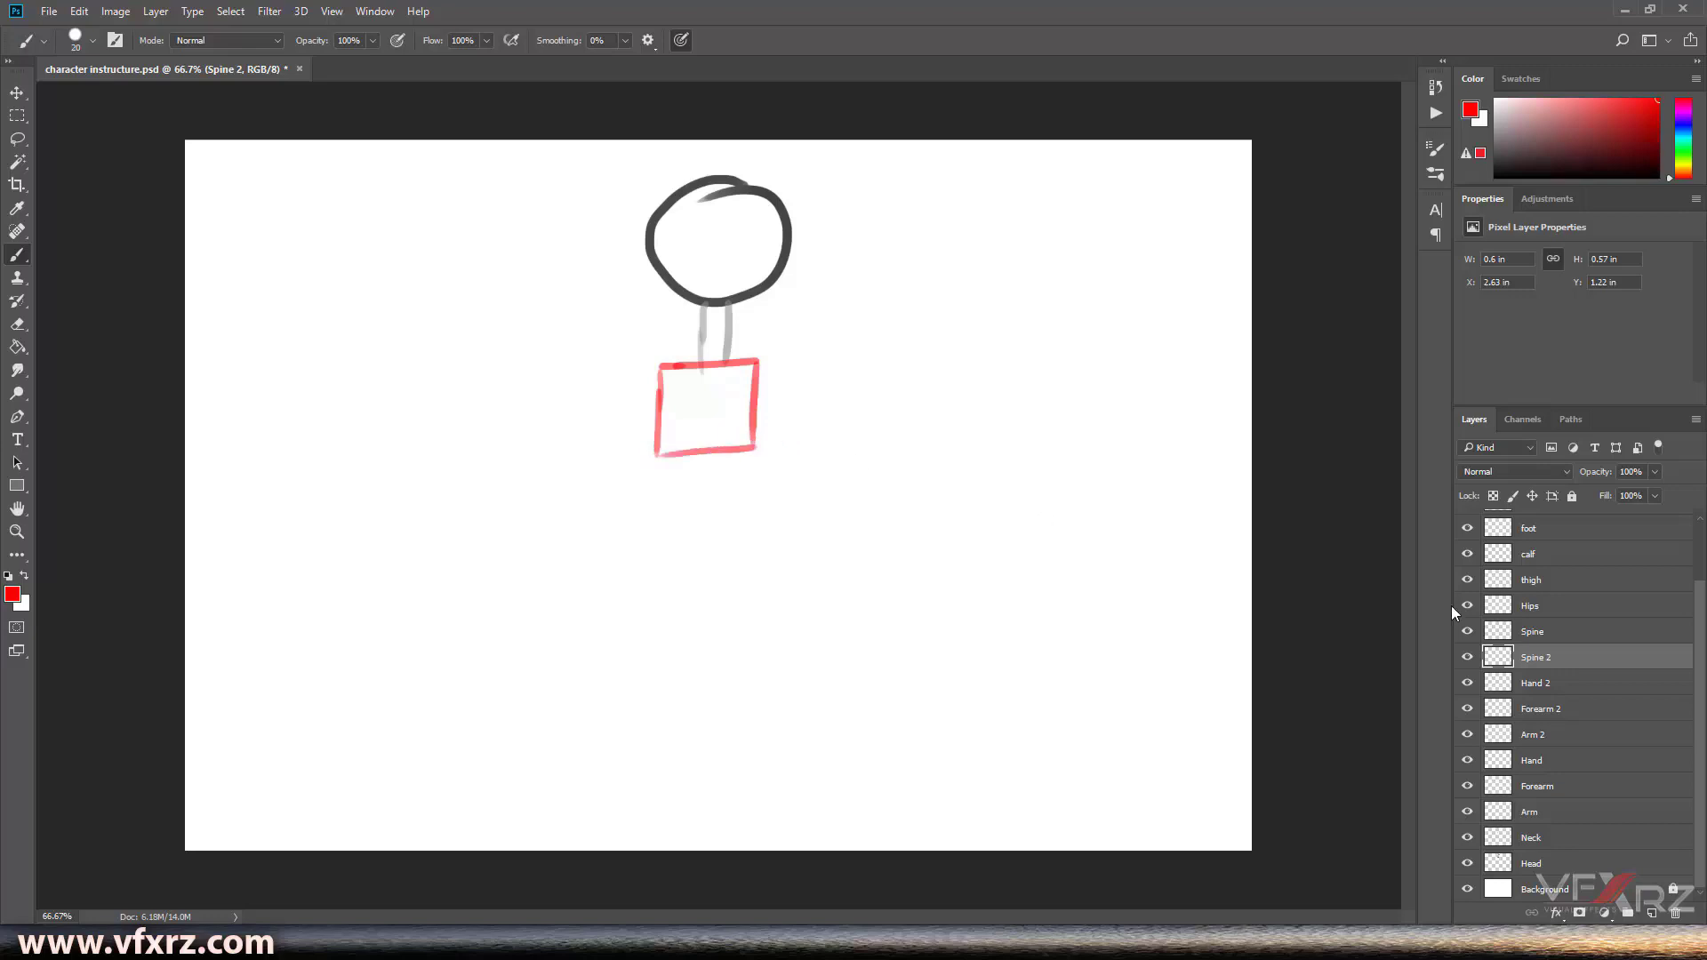
On the Spine layer, draw two pink lines down from the box's corners.
click(1554, 636)
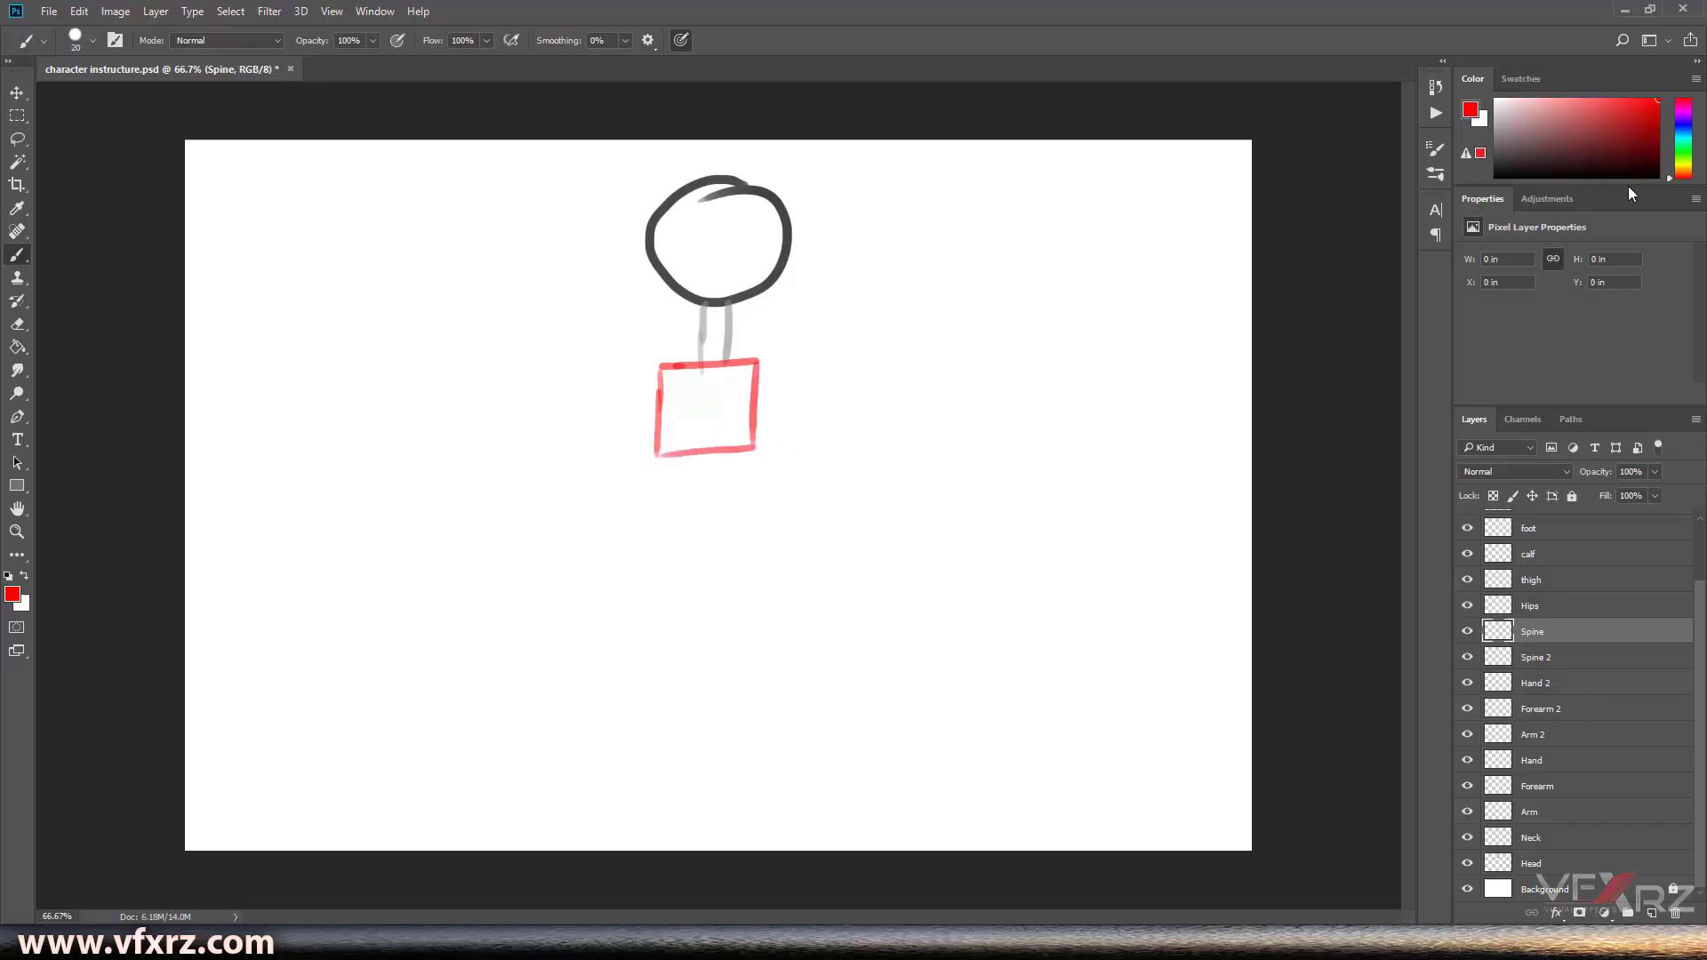
click(1575, 99)
drag(660, 456, 655, 491)
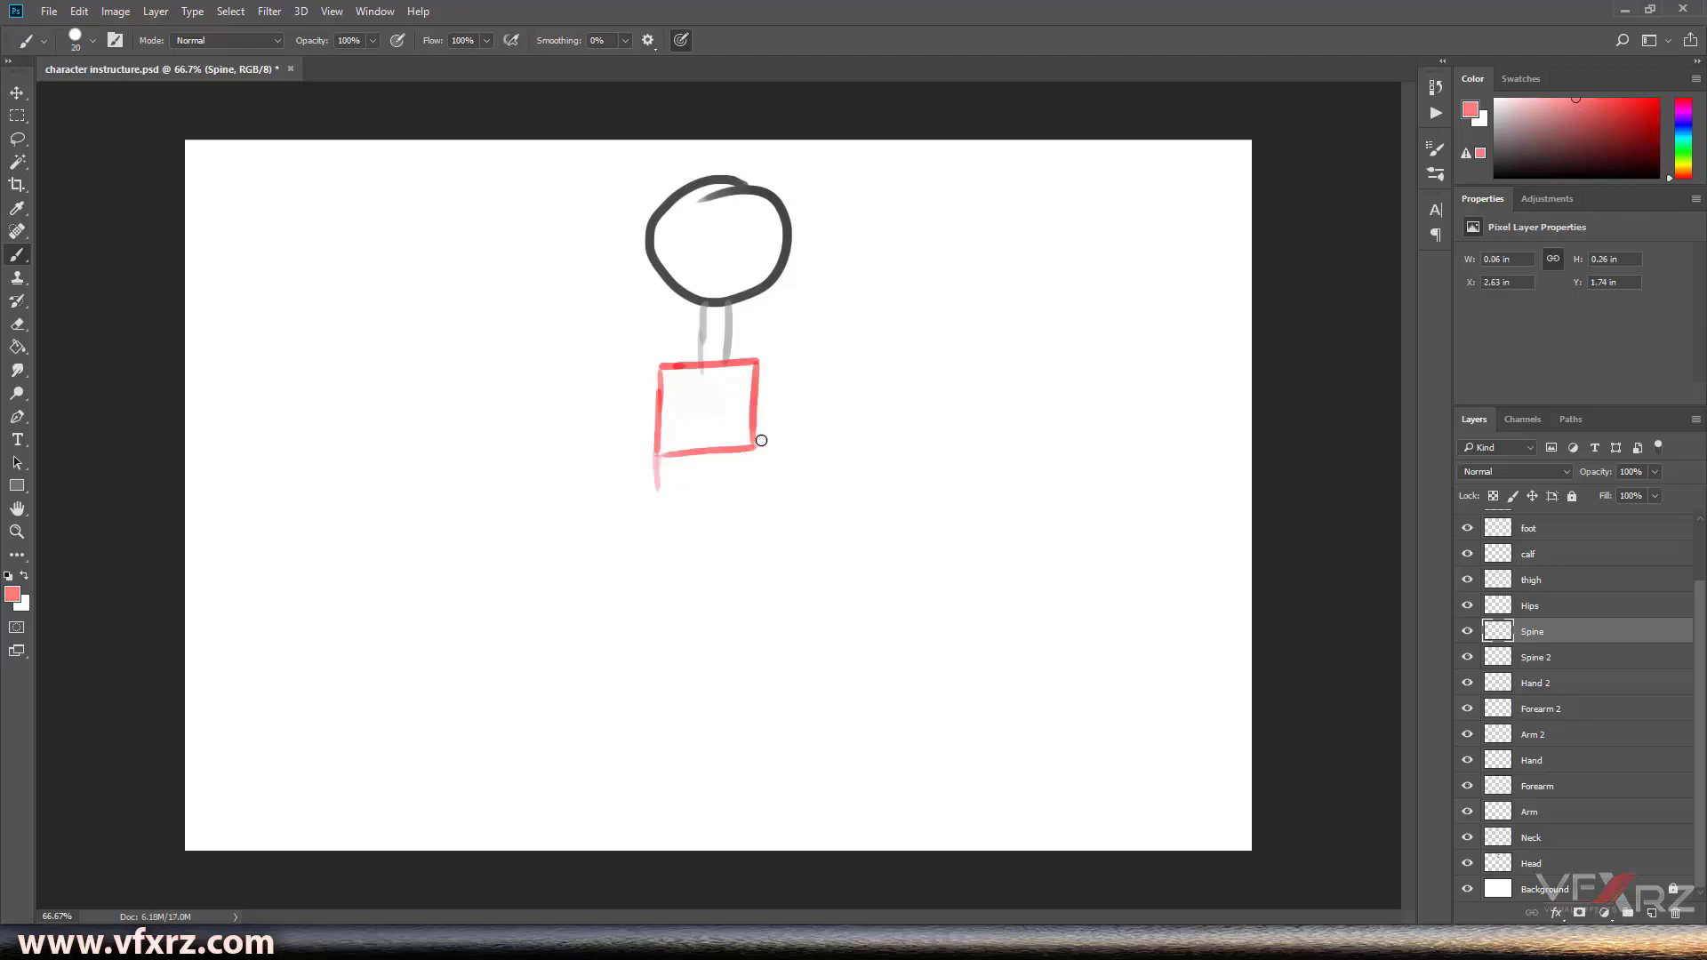
mouse_move(751, 457)
mouse_down()
mouse_move(750, 481)
mouse_move(667, 484)
mouse_move(750, 481)
mouse_up()
On the Hips layer, draw a blue hip bar under the box.
key(alt+bracketright)
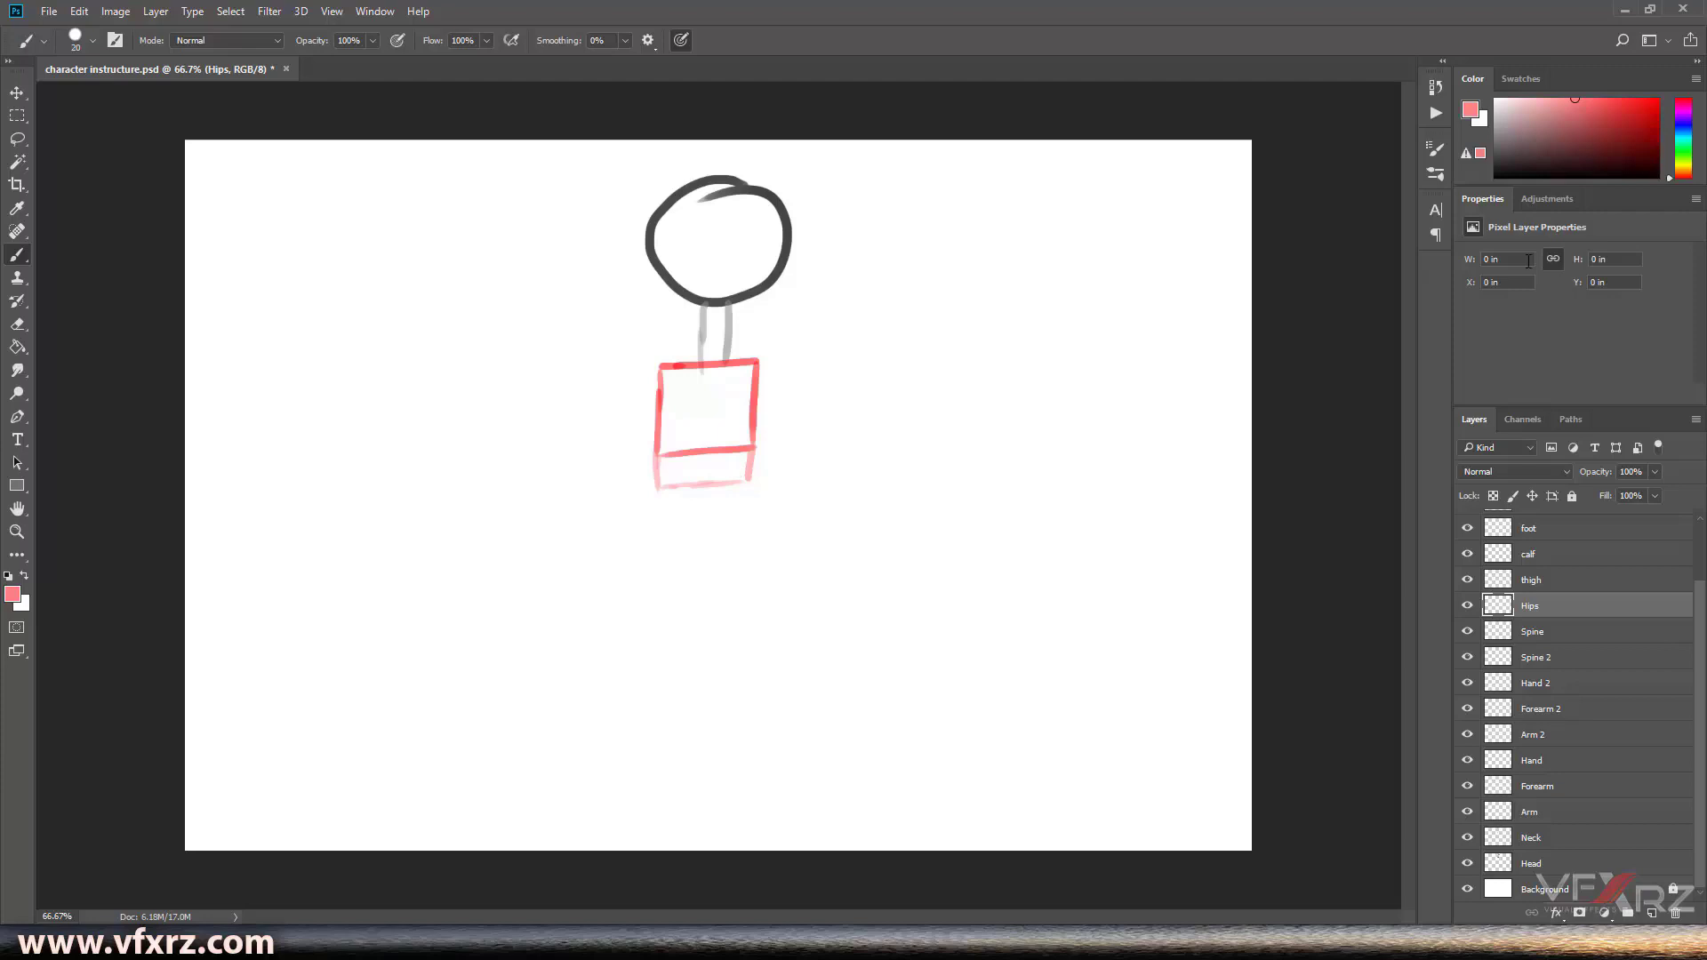
click(1683, 131)
click(1641, 103)
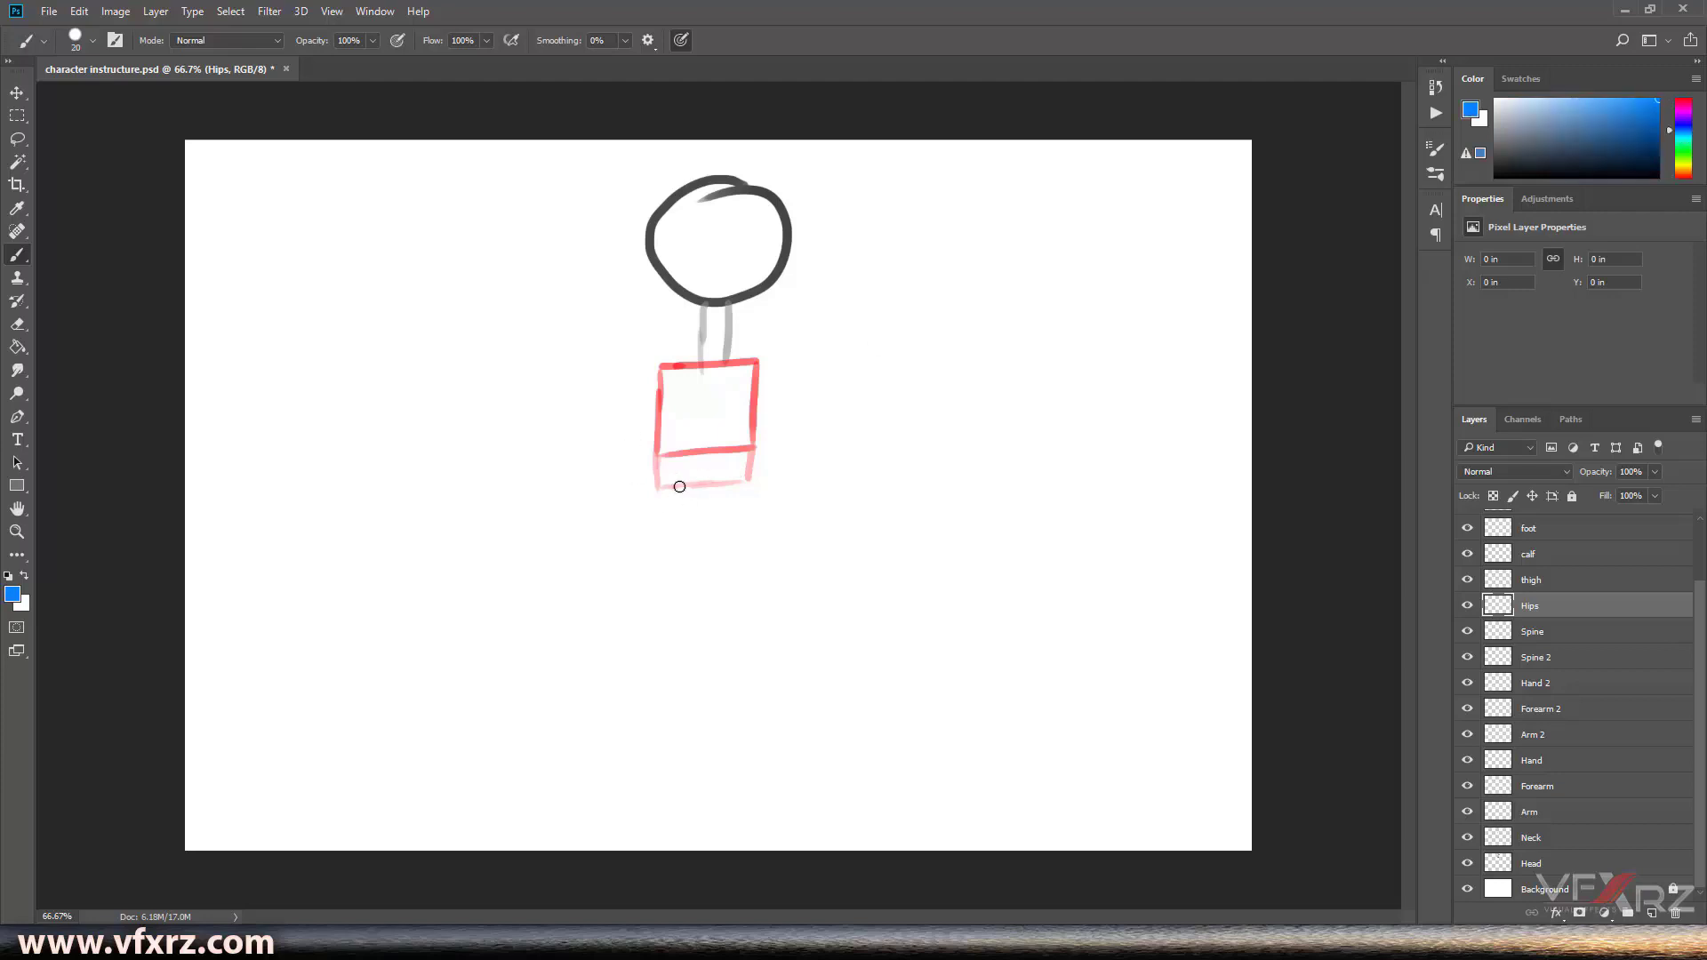
mouse_move(652, 490)
mouse_down()
mouse_move(644, 515)
mouse_move(765, 511)
mouse_move(760, 472)
mouse_move(651, 491)
mouse_move(765, 484)
mouse_up()
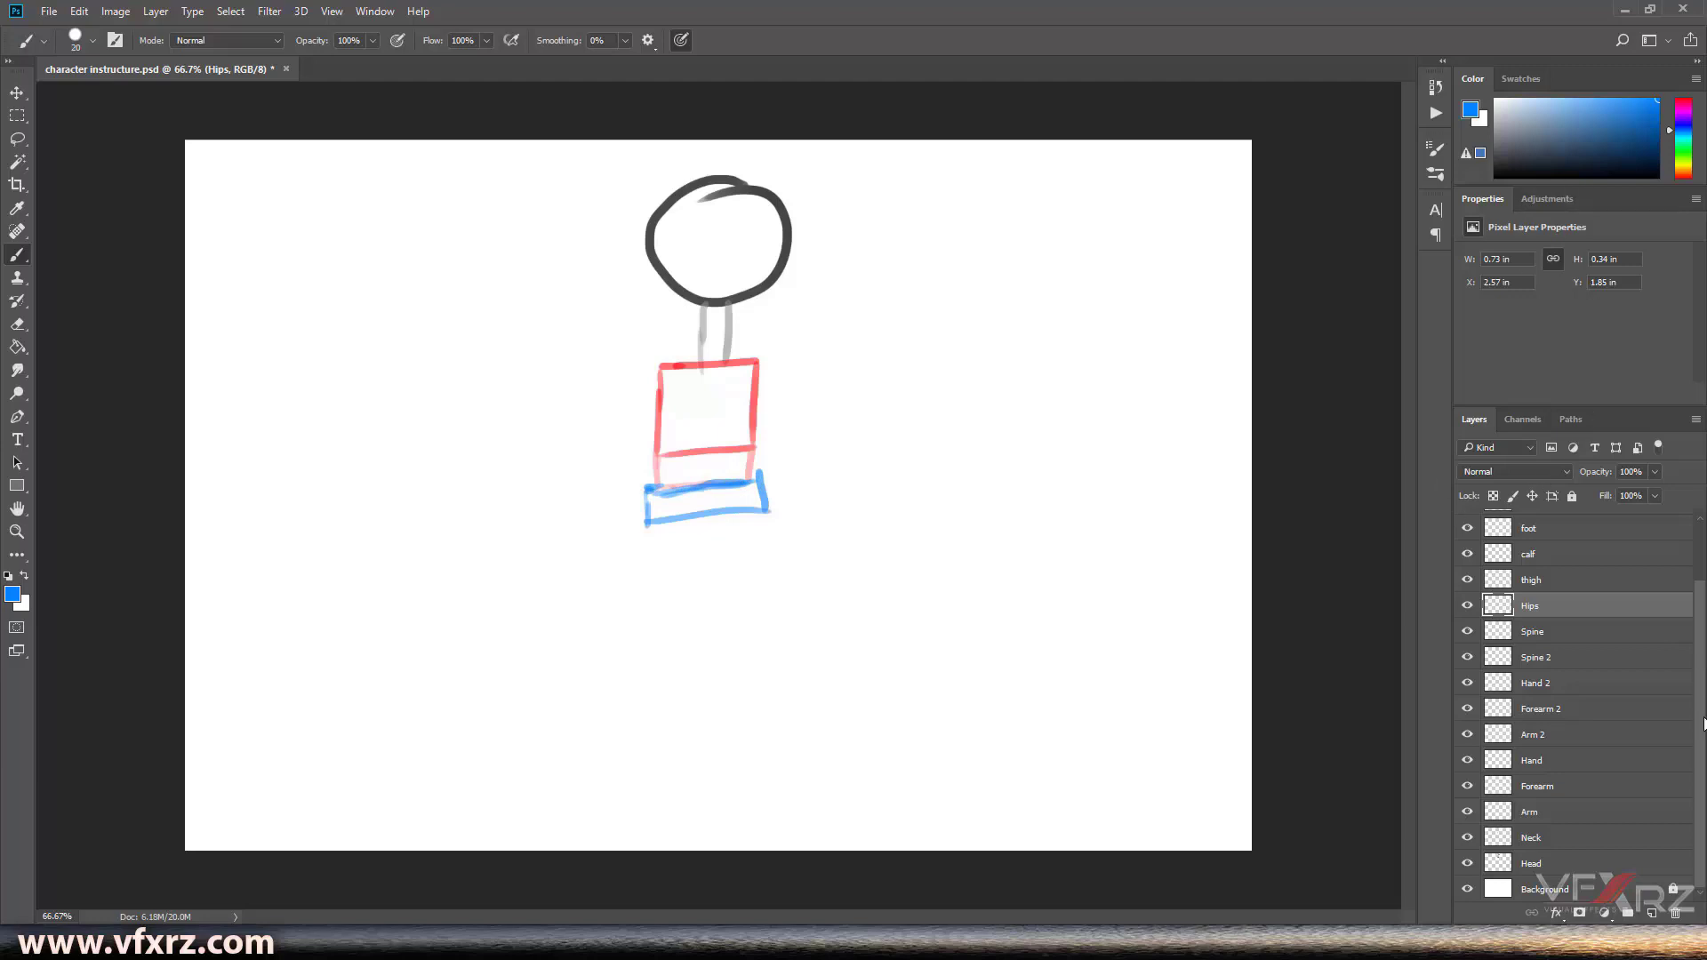
On the Arm layer, draw a green upper arm from the chest's corner.
click(1556, 784)
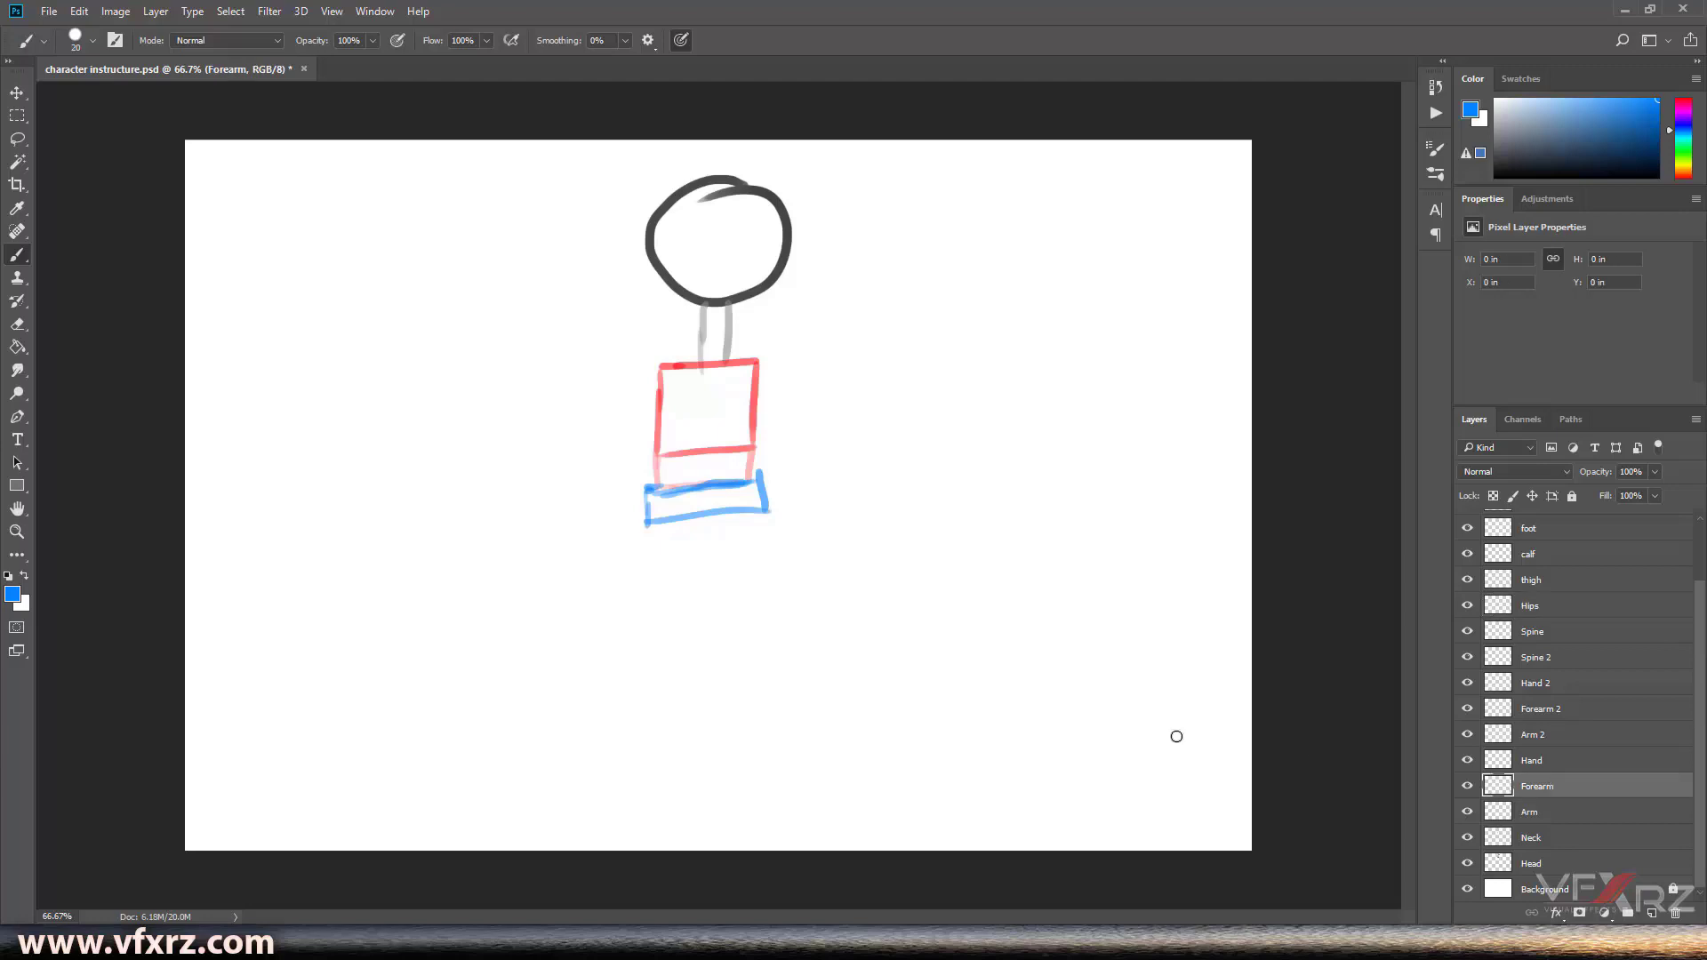
click(1570, 810)
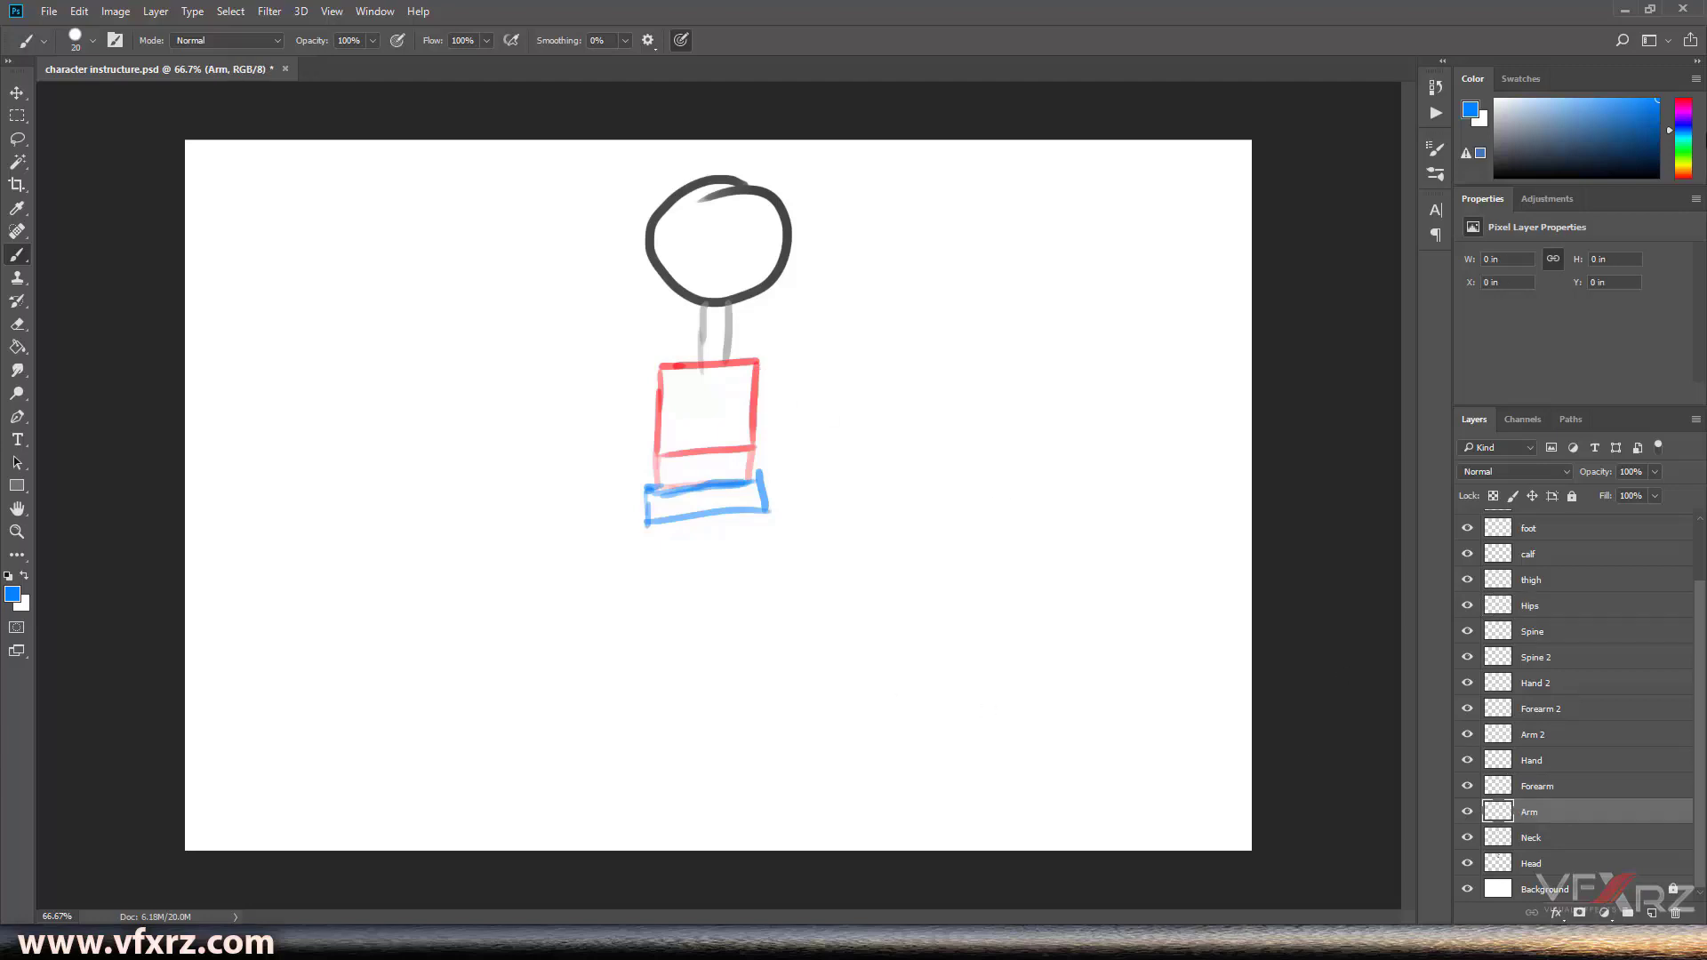
click(1683, 148)
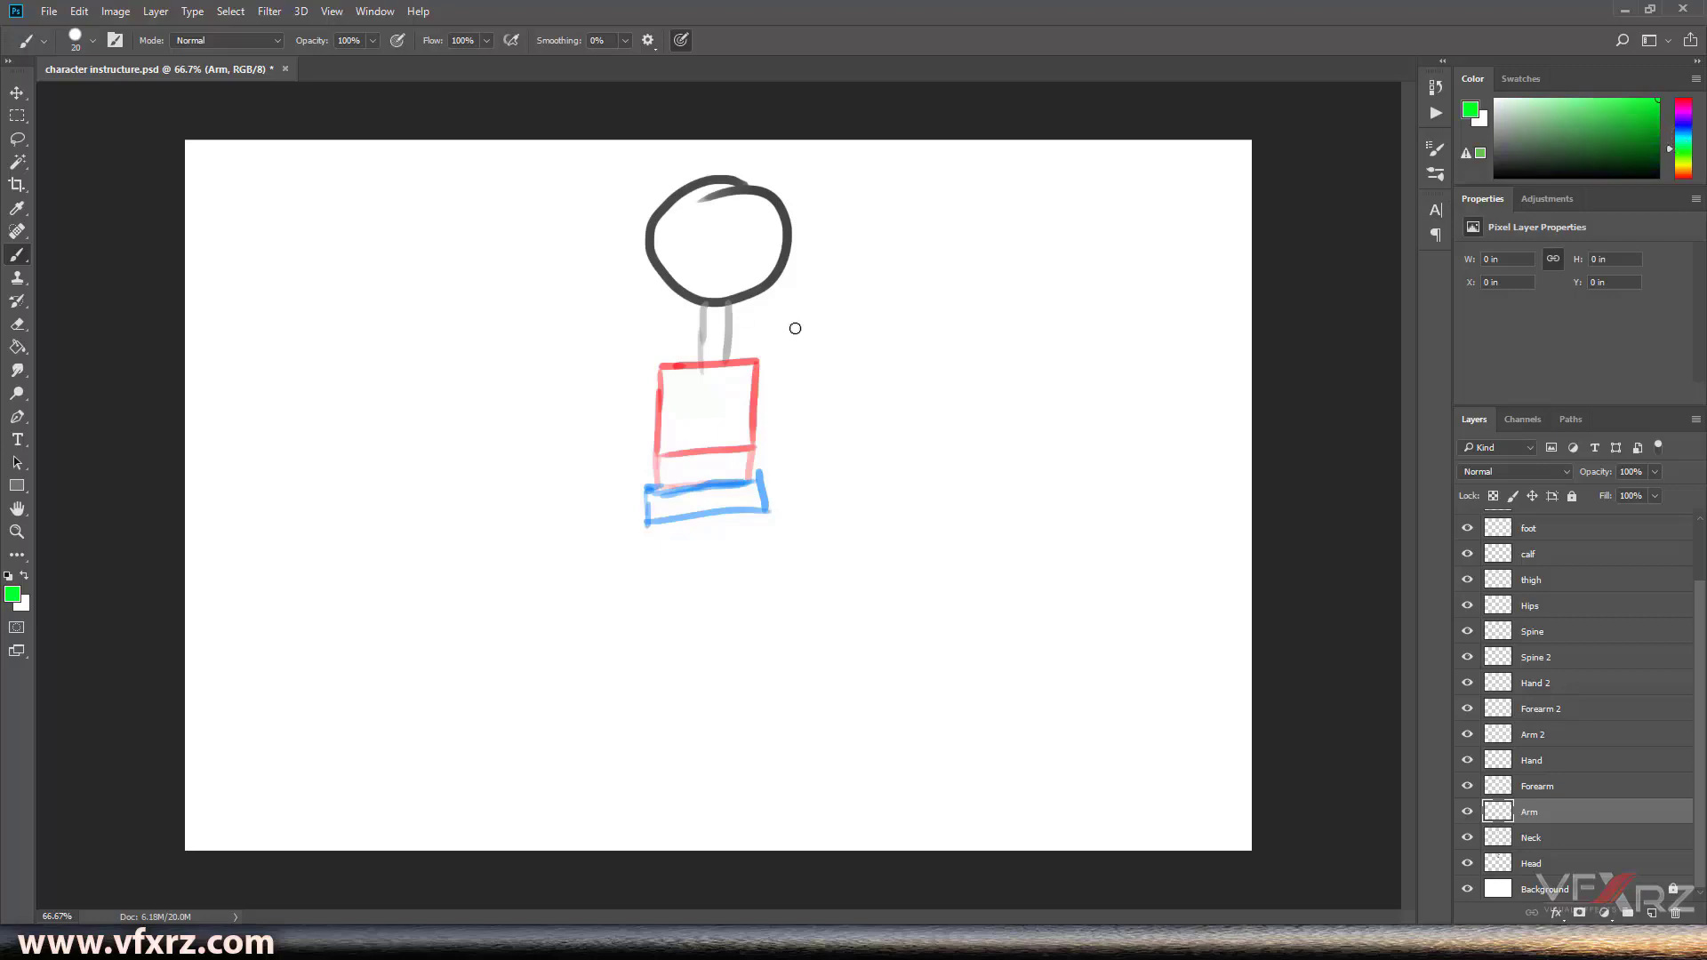
mouse_move(756, 361)
mouse_down()
mouse_move(845, 349)
mouse_move(830, 404)
mouse_move(756, 398)
mouse_up()
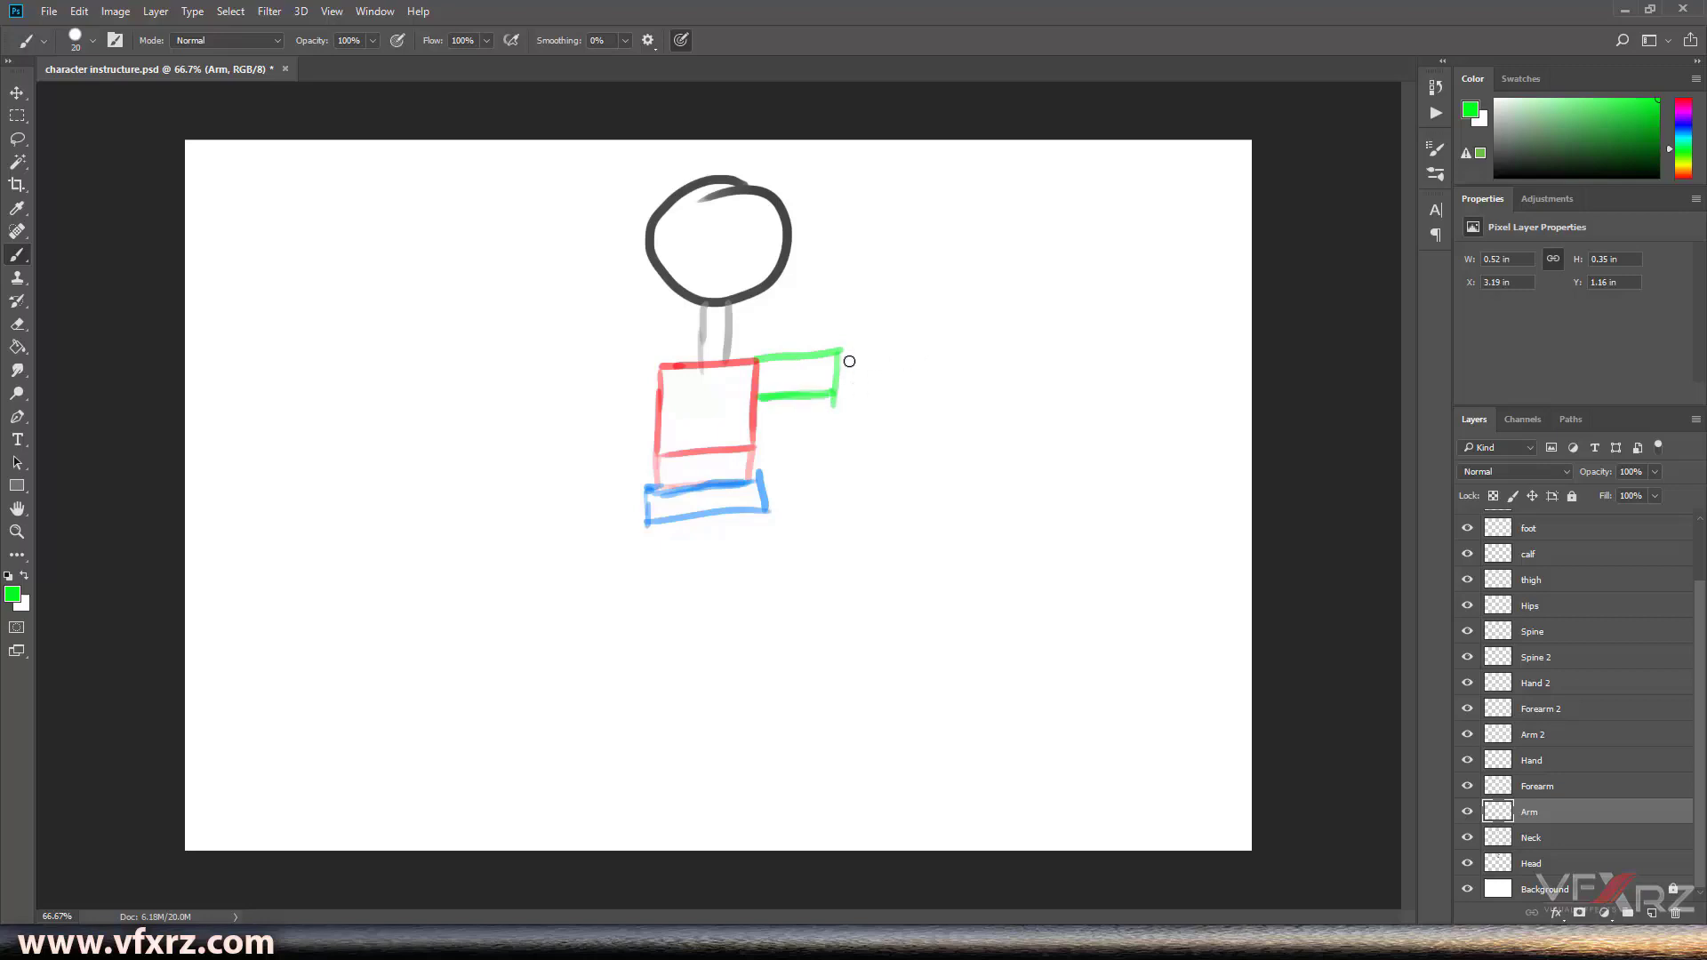
click(1589, 100)
On the Forearm layer, draw a yellow forearm from the green arm's end.
click(1562, 788)
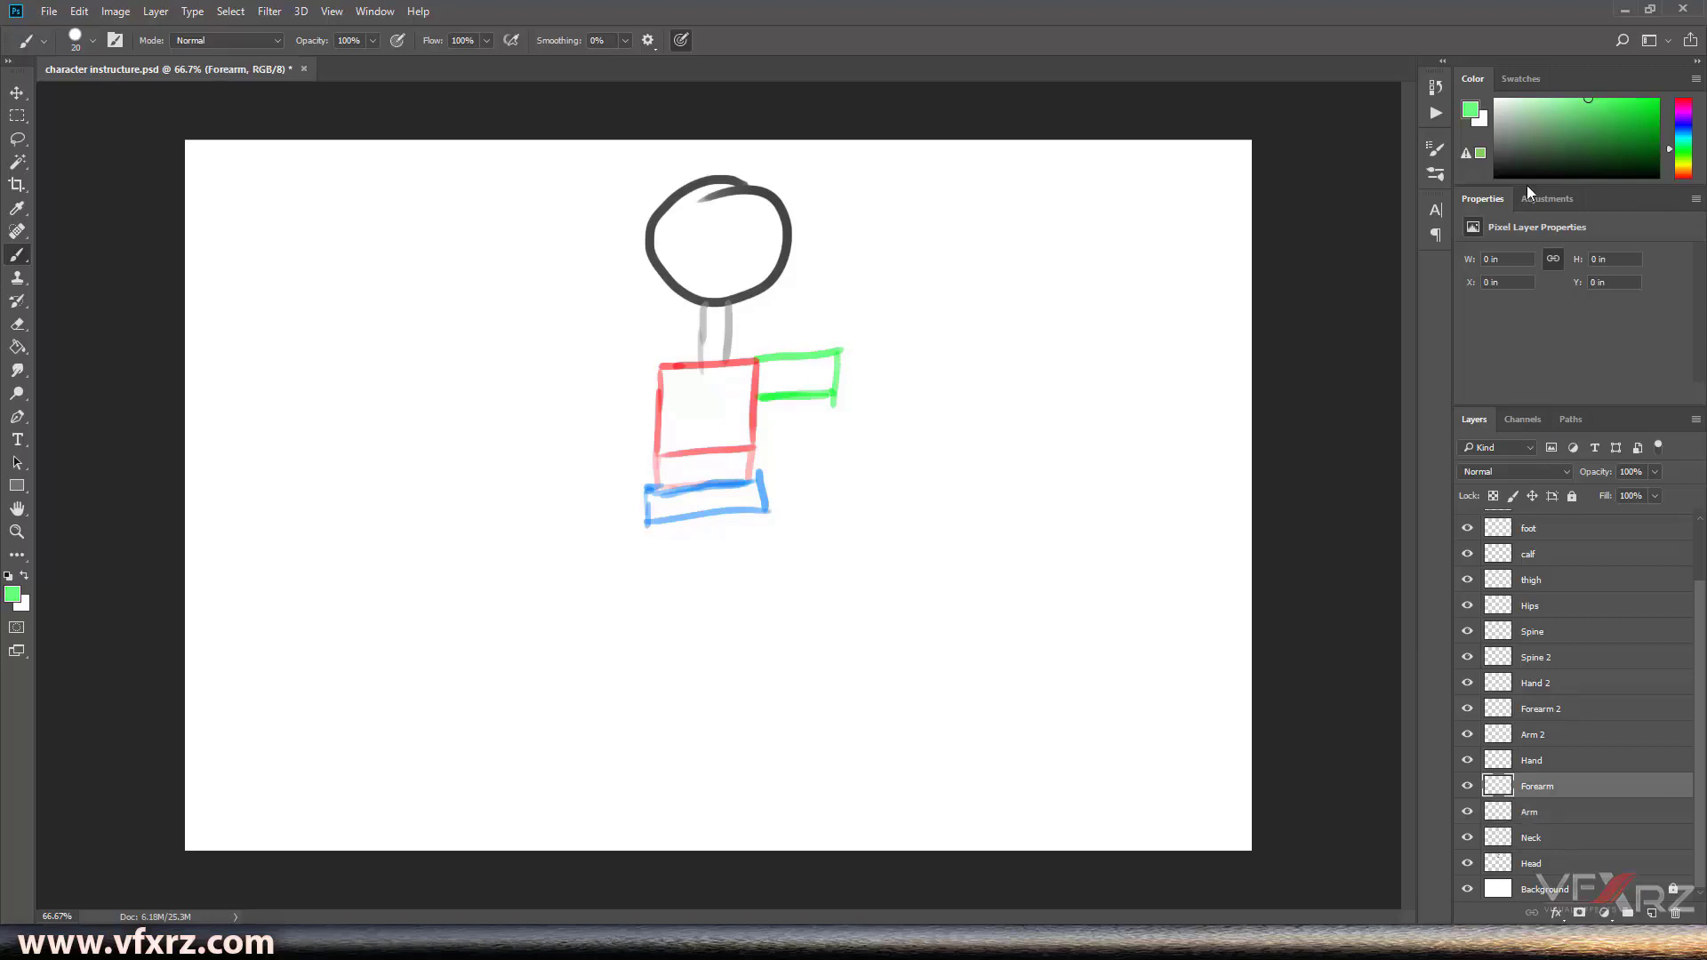
click(1681, 165)
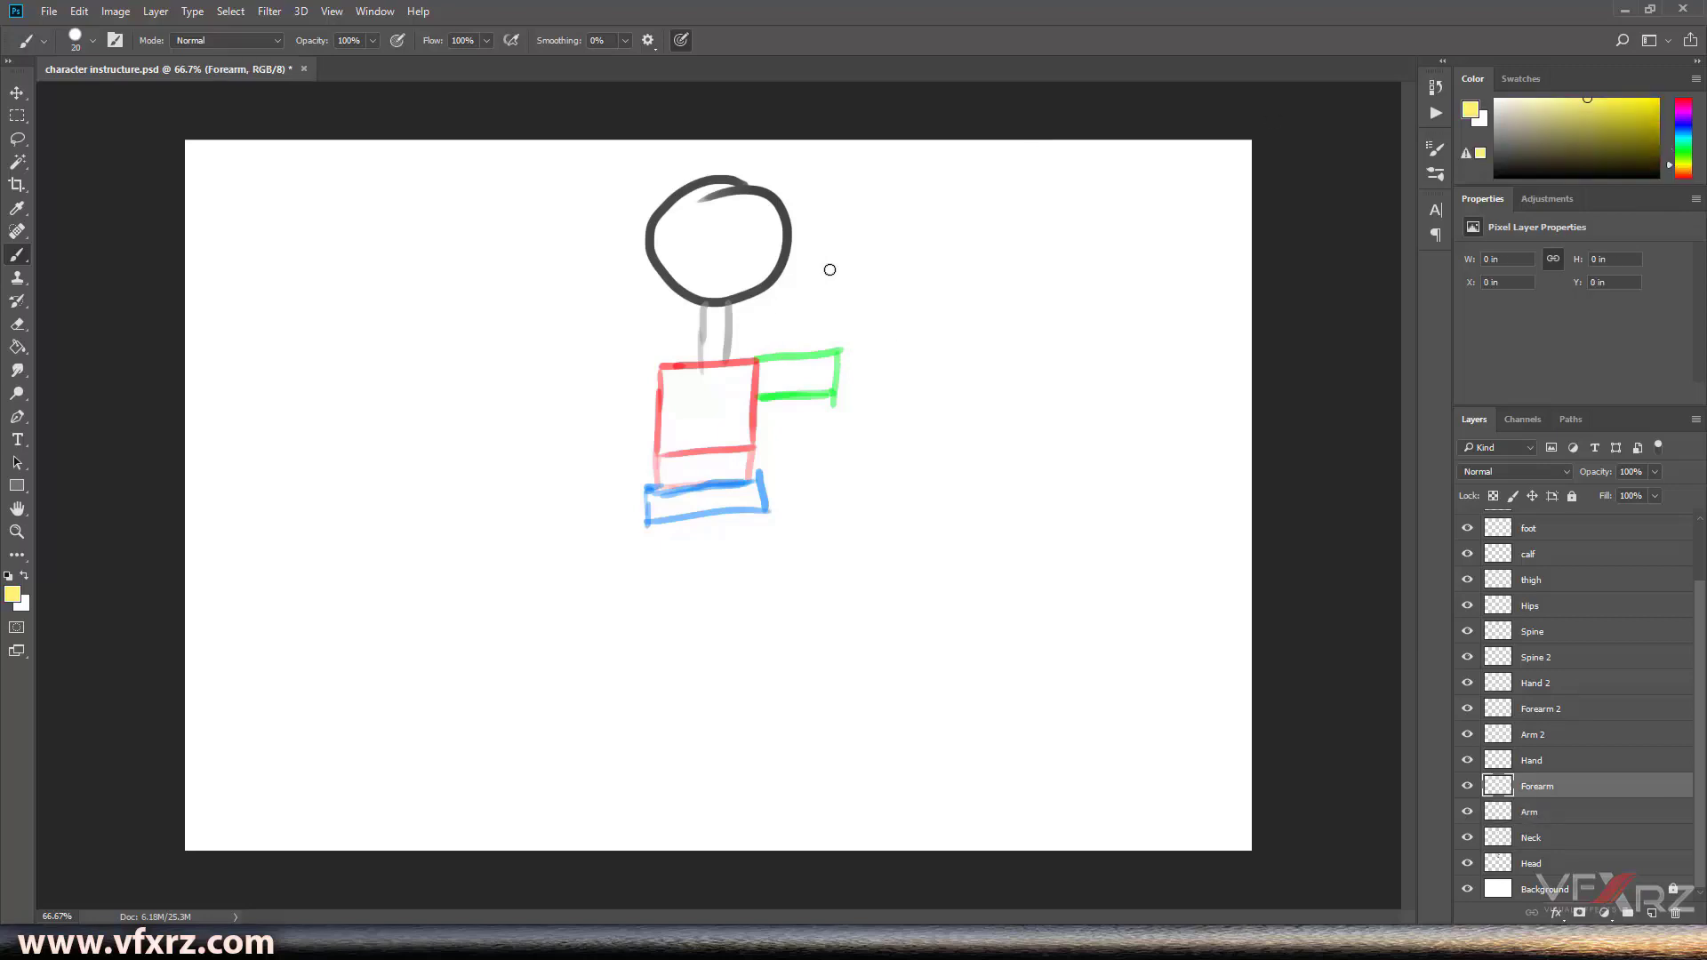
mouse_move(839, 356)
mouse_down()
mouse_move(887, 351)
mouse_move(891, 386)
mouse_move(841, 383)
mouse_up()
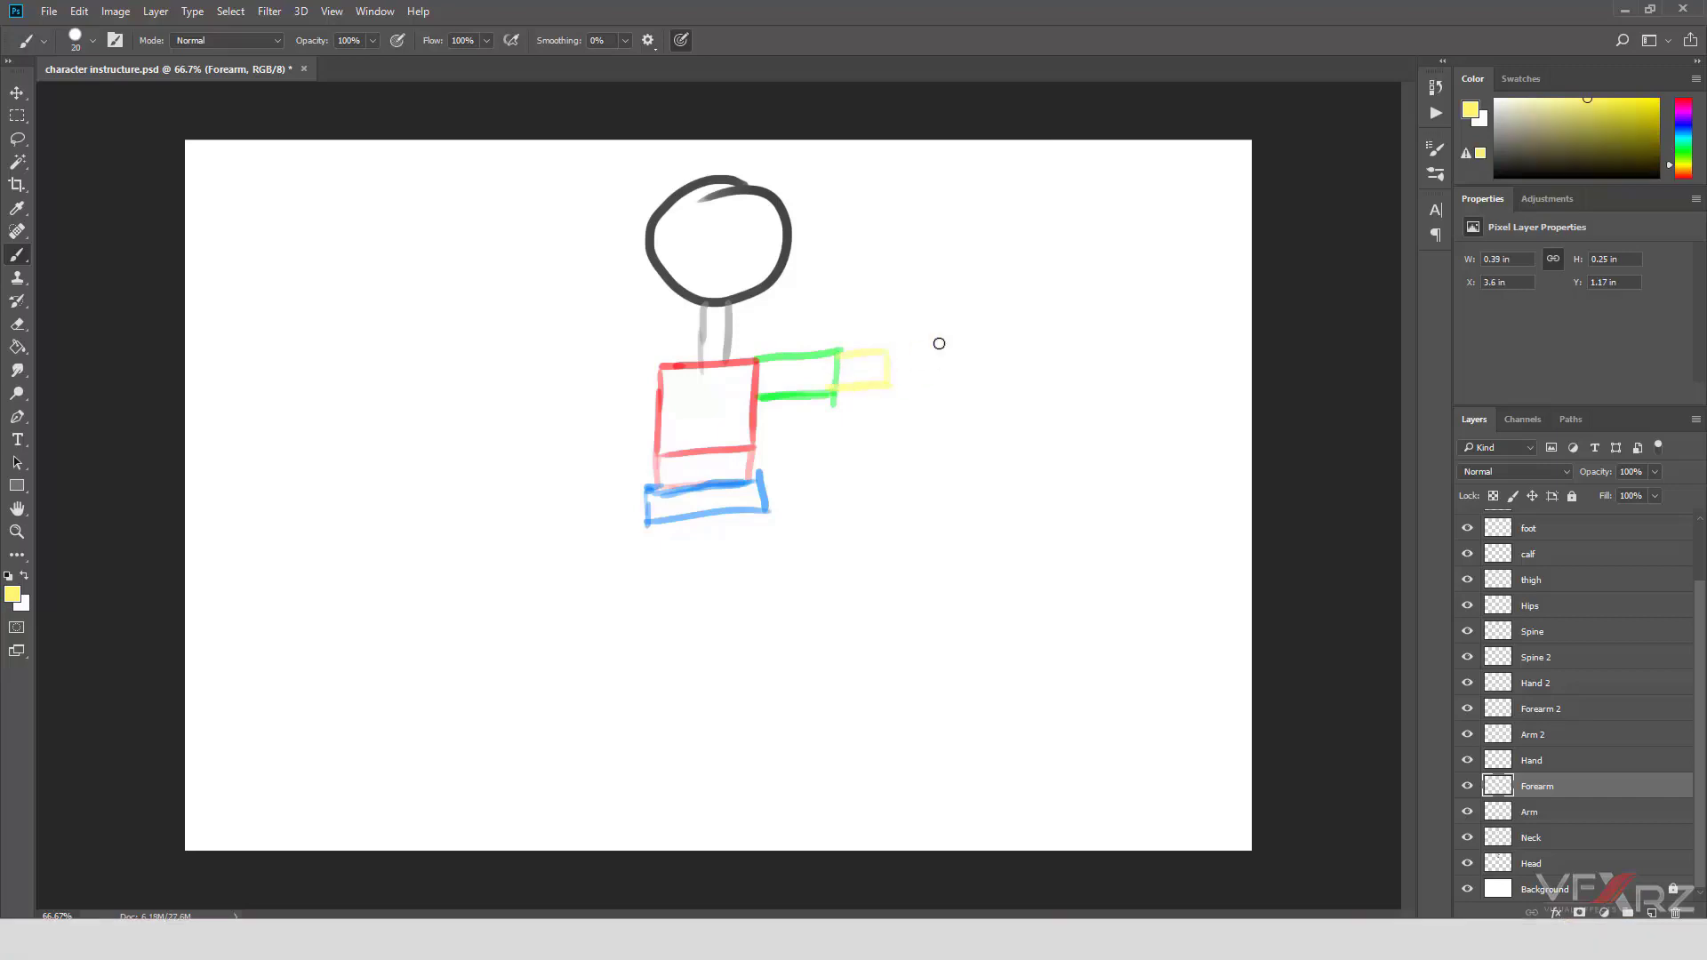
On the Arm layer, draw a black hand at the end of the forearm.
key(alt+bracketleft)
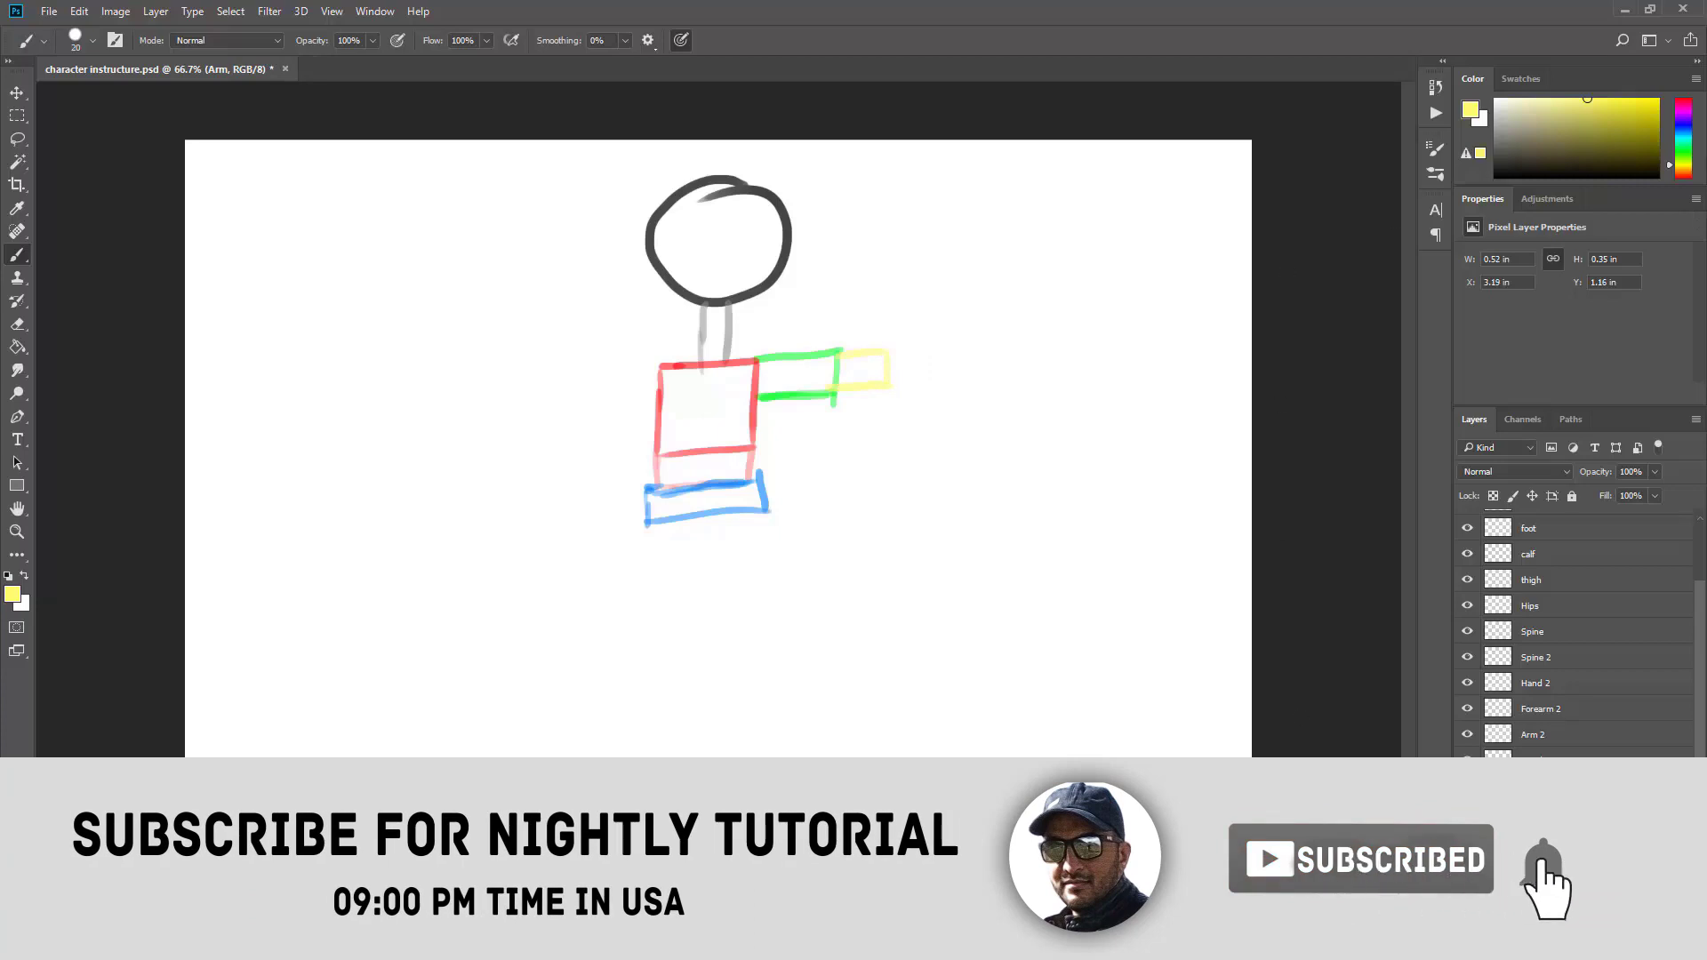
mouse_move(1525, 174)
mouse_down()
mouse_move(1547, 169)
mouse_move(1545, 98)
mouse_move(1607, 176)
mouse_move(1657, 177)
mouse_up()
mouse_move(890, 353)
mouse_down()
mouse_move(916, 356)
mouse_move(929, 391)
mouse_move(894, 382)
mouse_move(905, 392)
mouse_up()
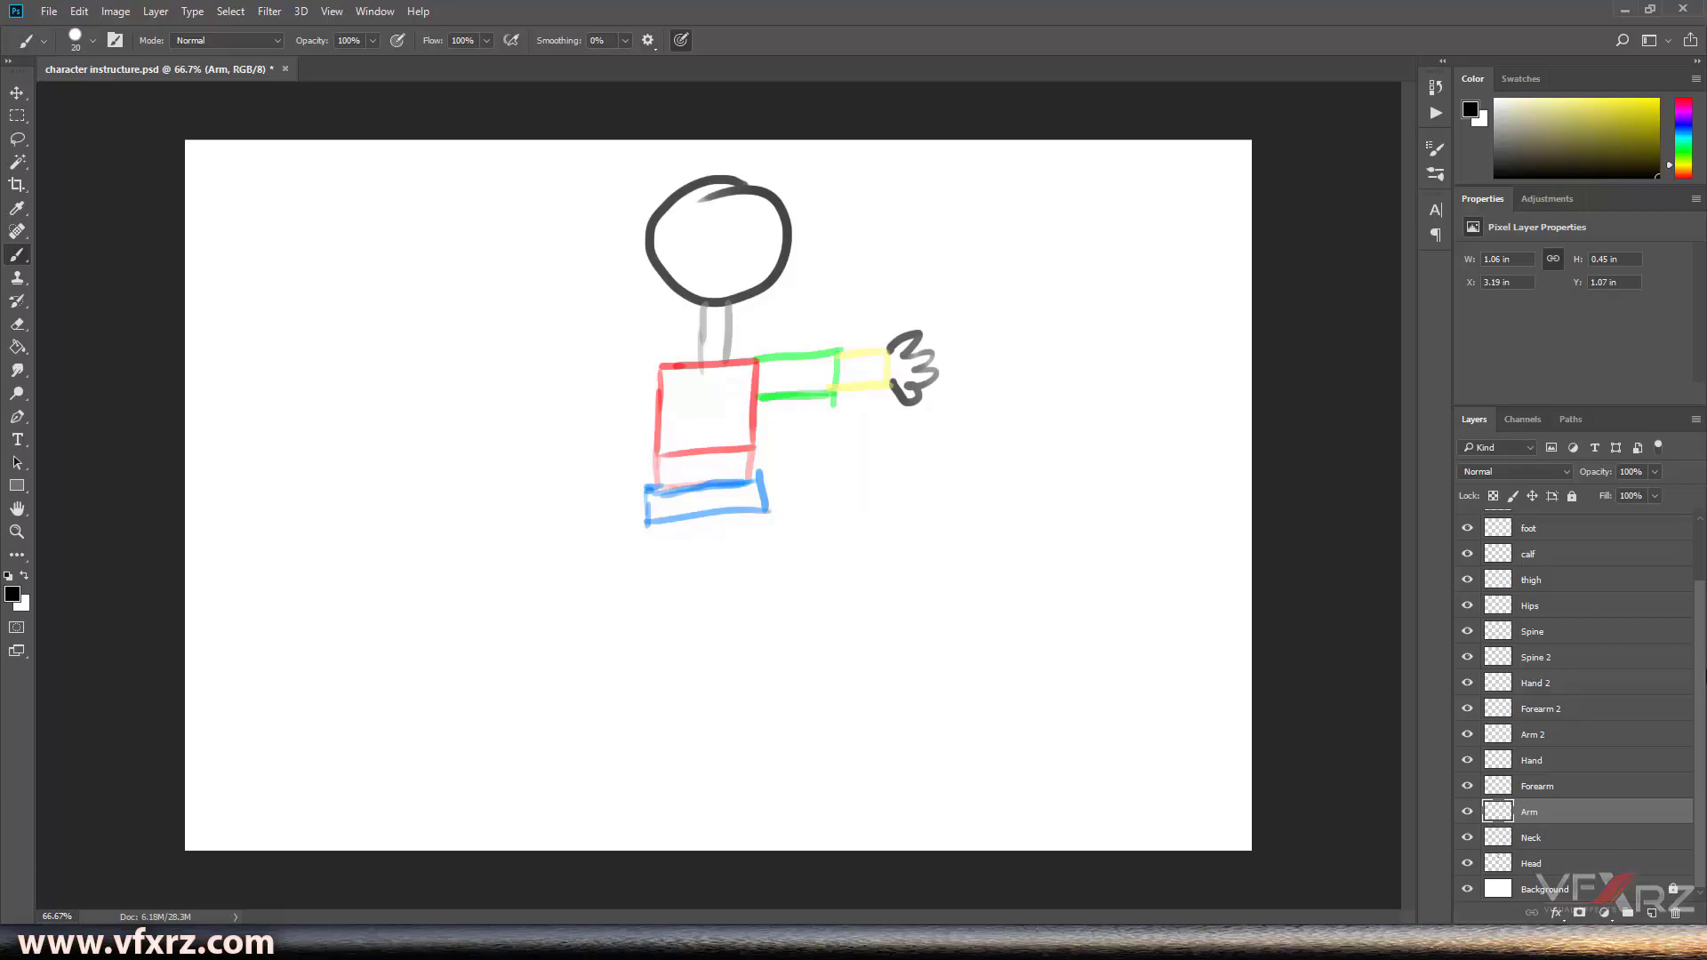
drag(1700, 631, 1696, 593)
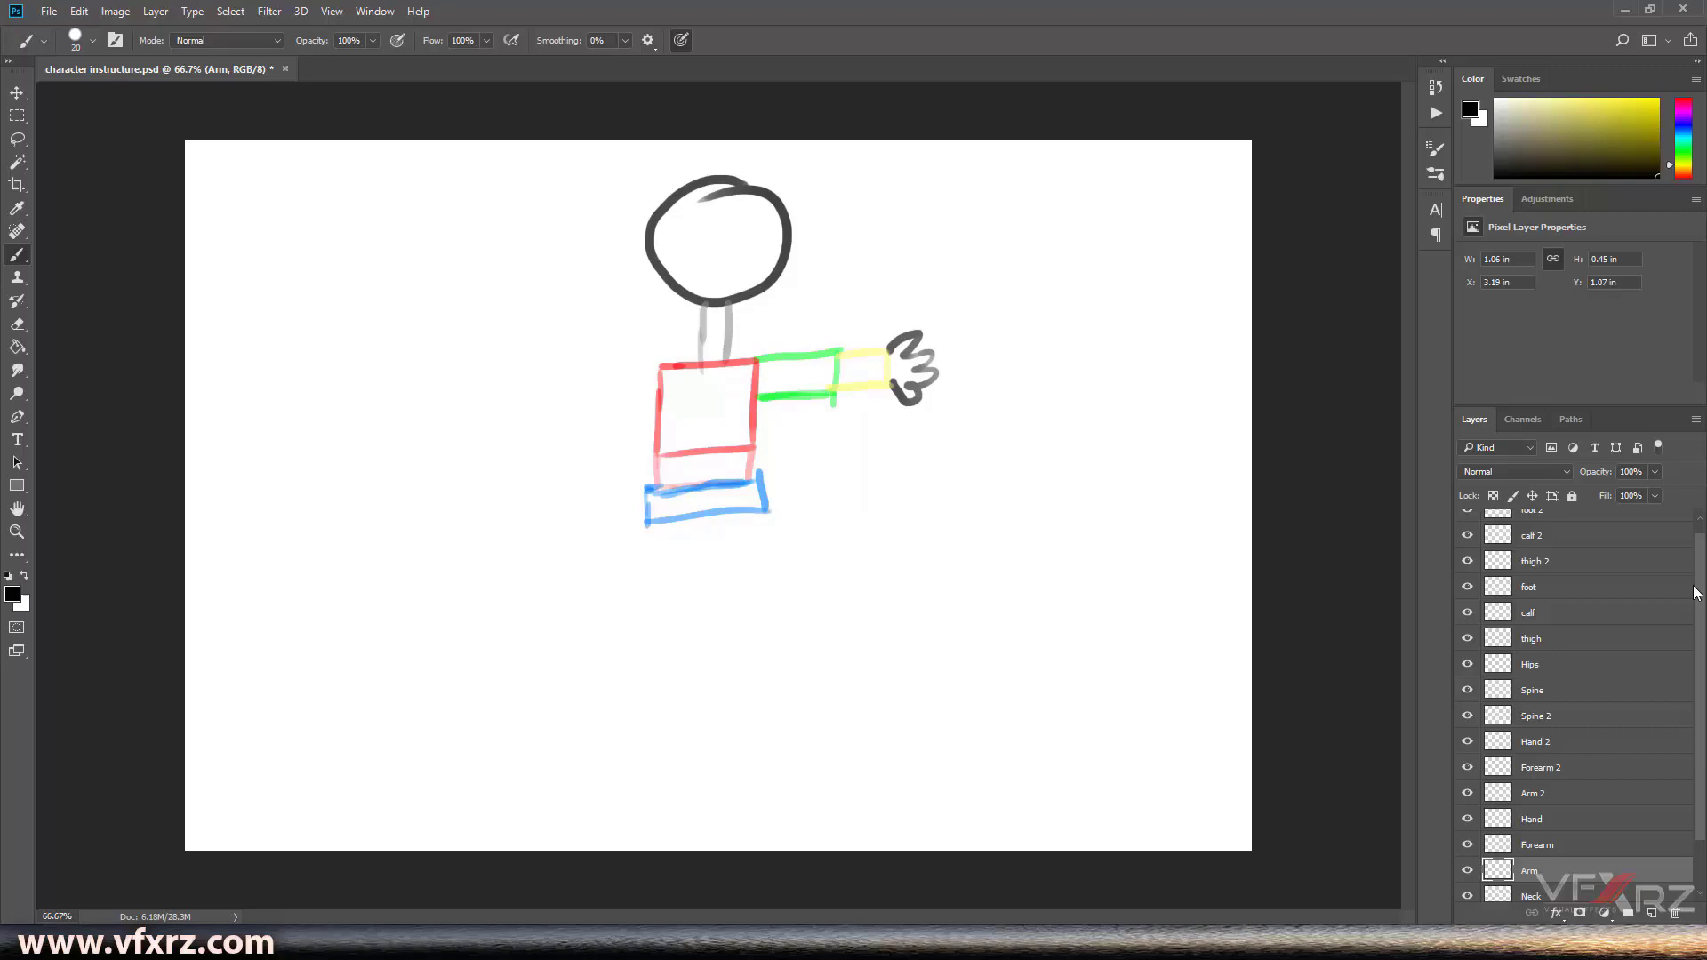
On the thigh layer, draw an orange-gold thigh below the hips.
click(1547, 638)
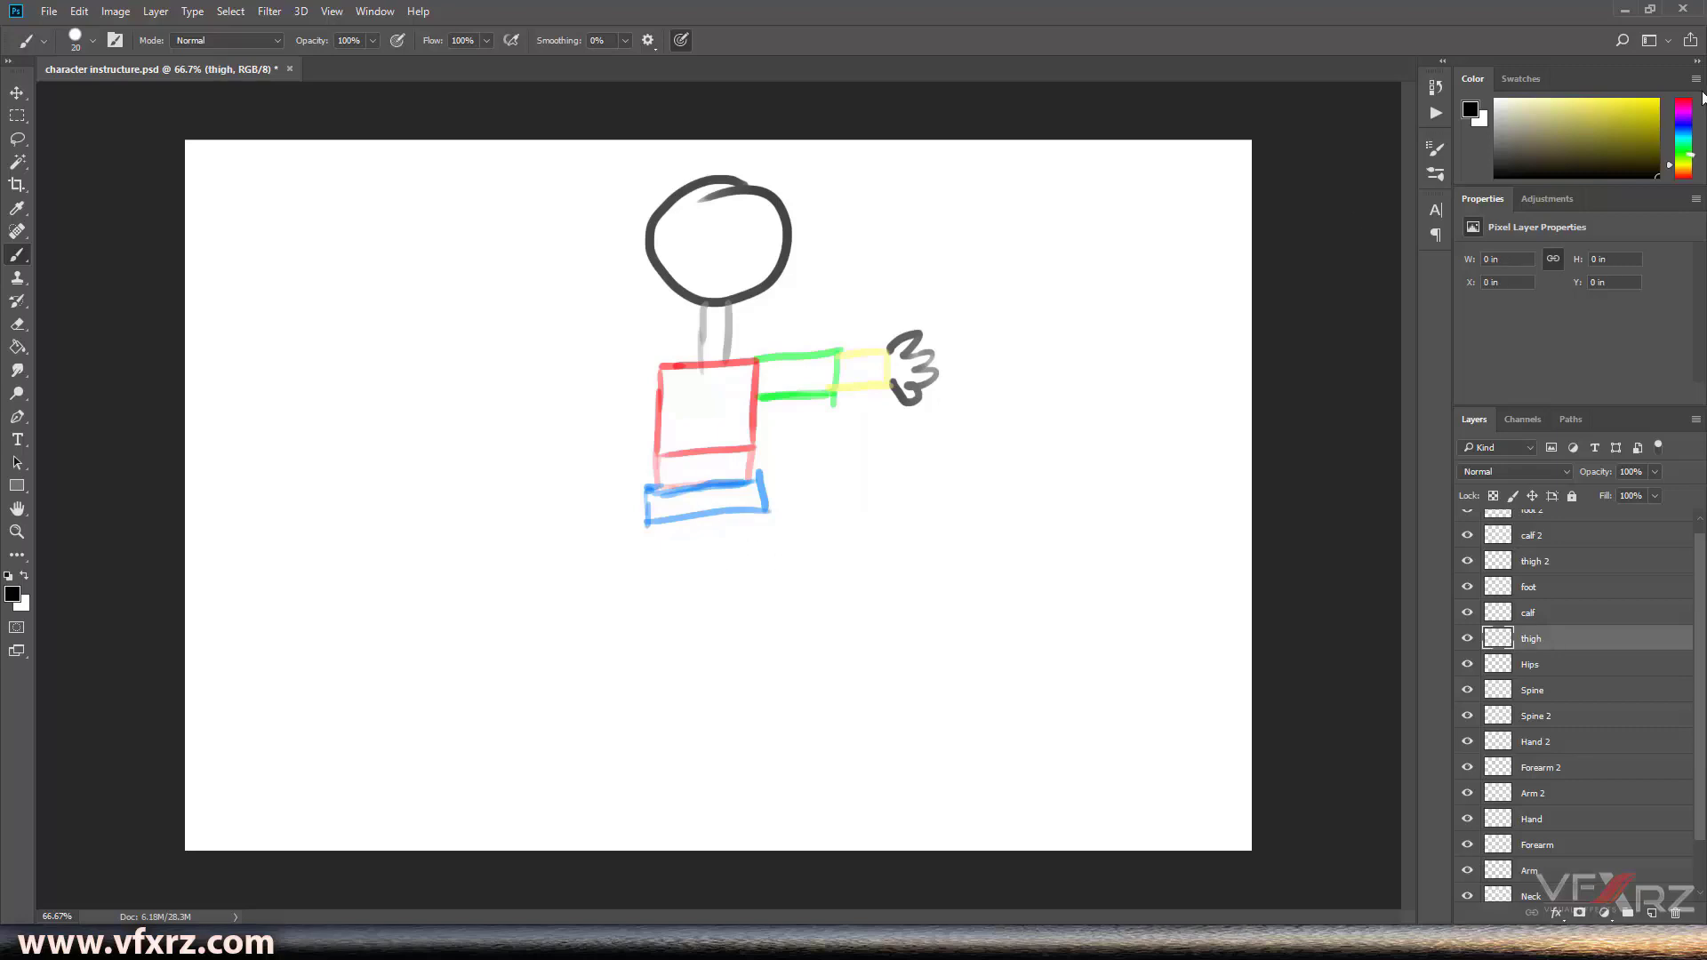
click(1686, 173)
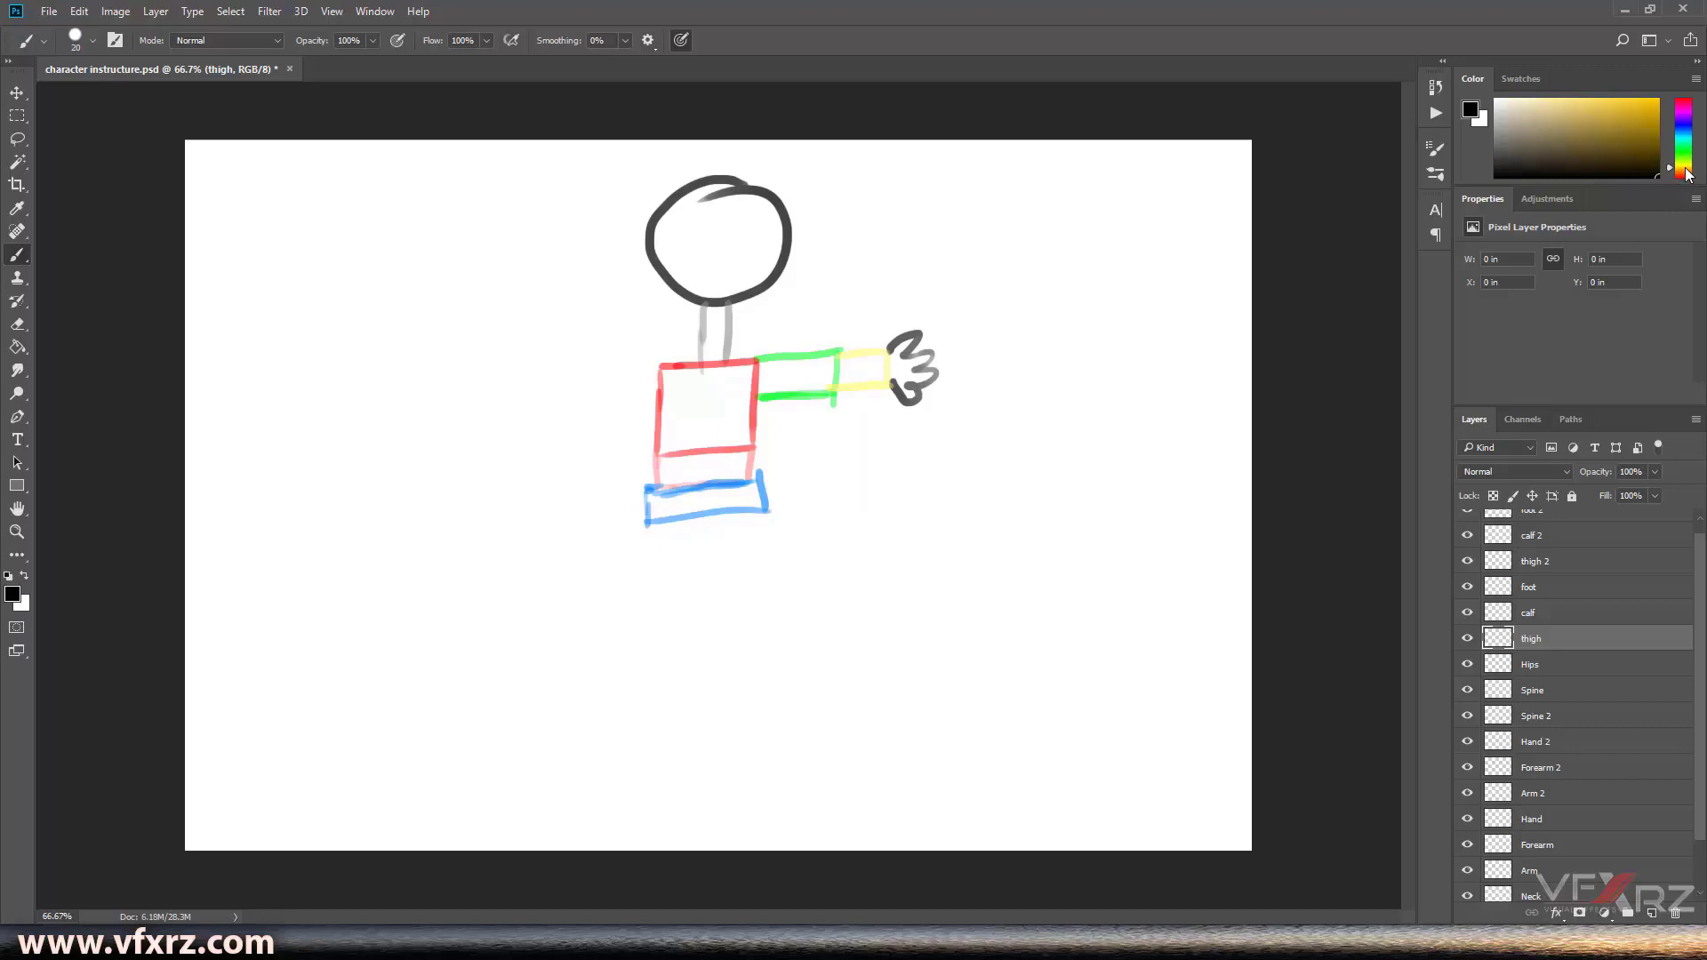
click(1655, 99)
drag(1681, 184, 1656, 188)
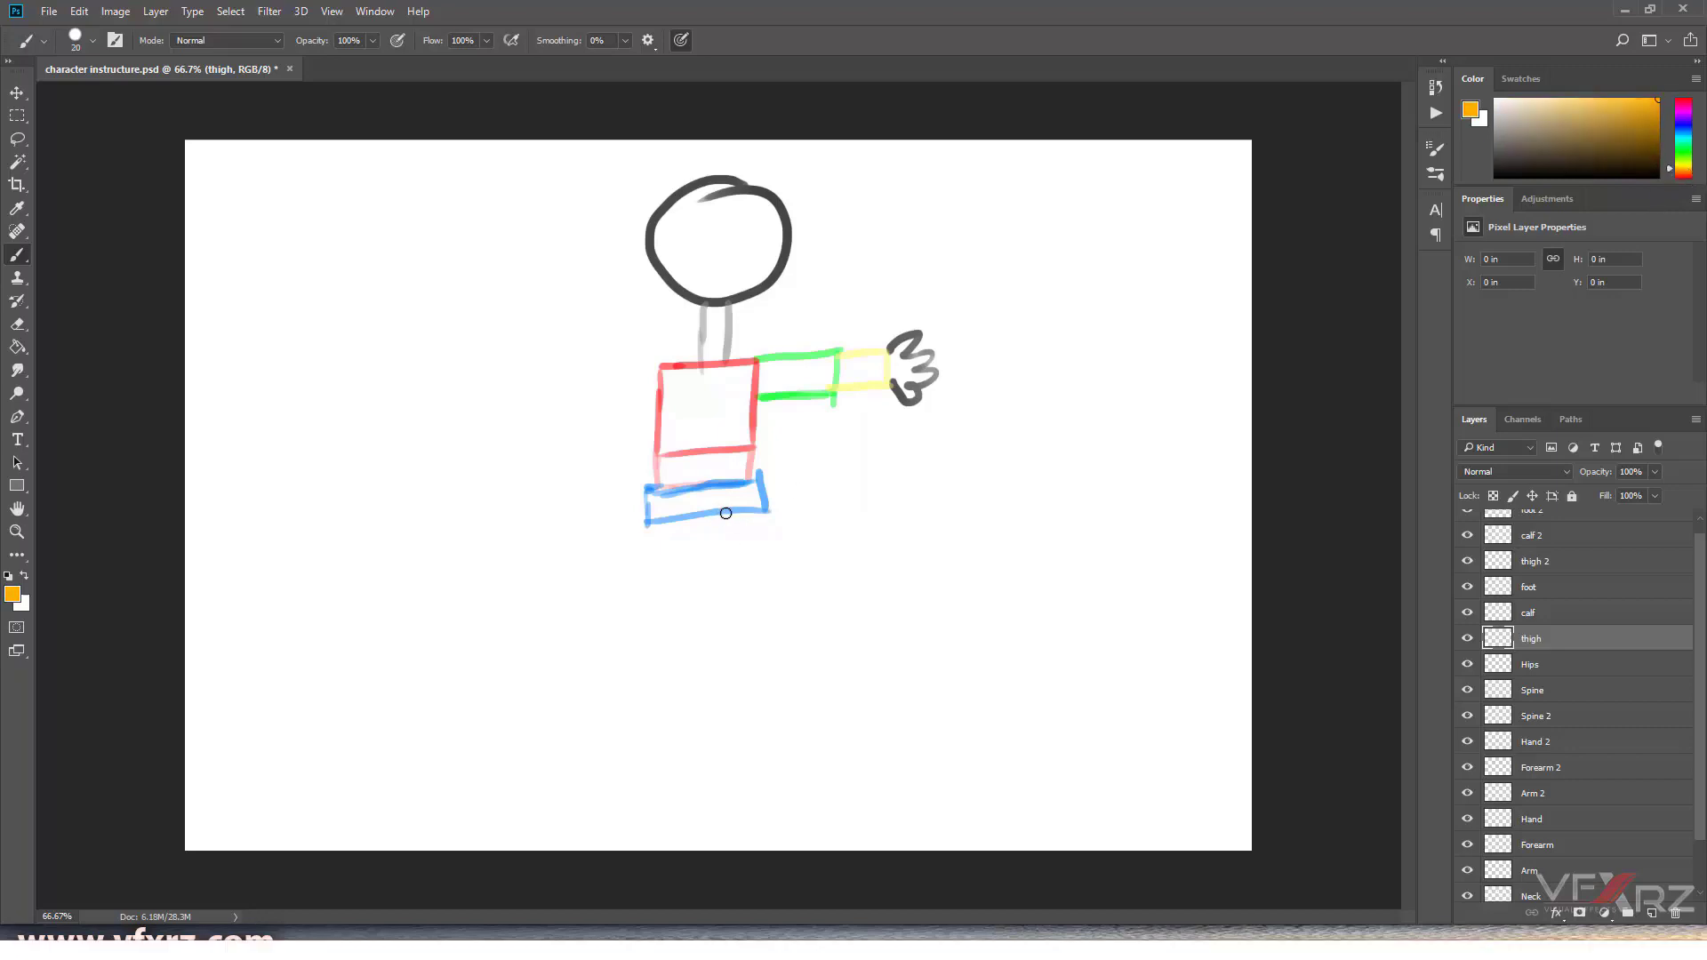
drag(723, 514, 734, 598)
drag(767, 513, 740, 601)
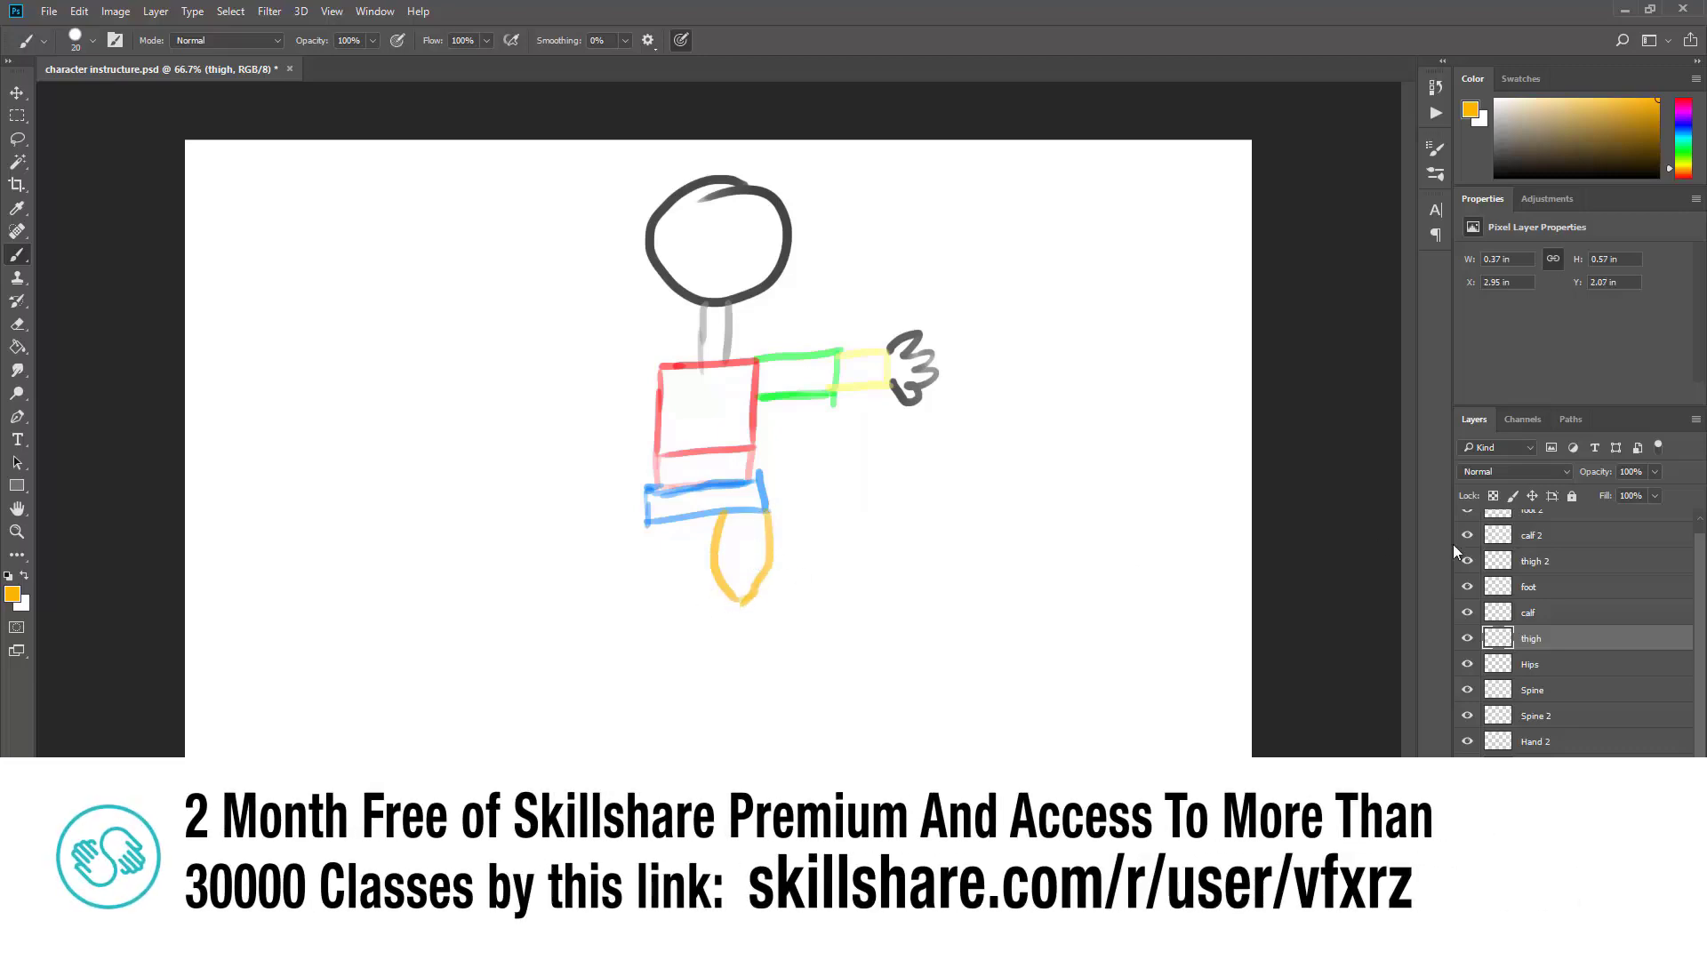
On the calf layer, draw a darker ochre calf below the thigh.
click(1551, 616)
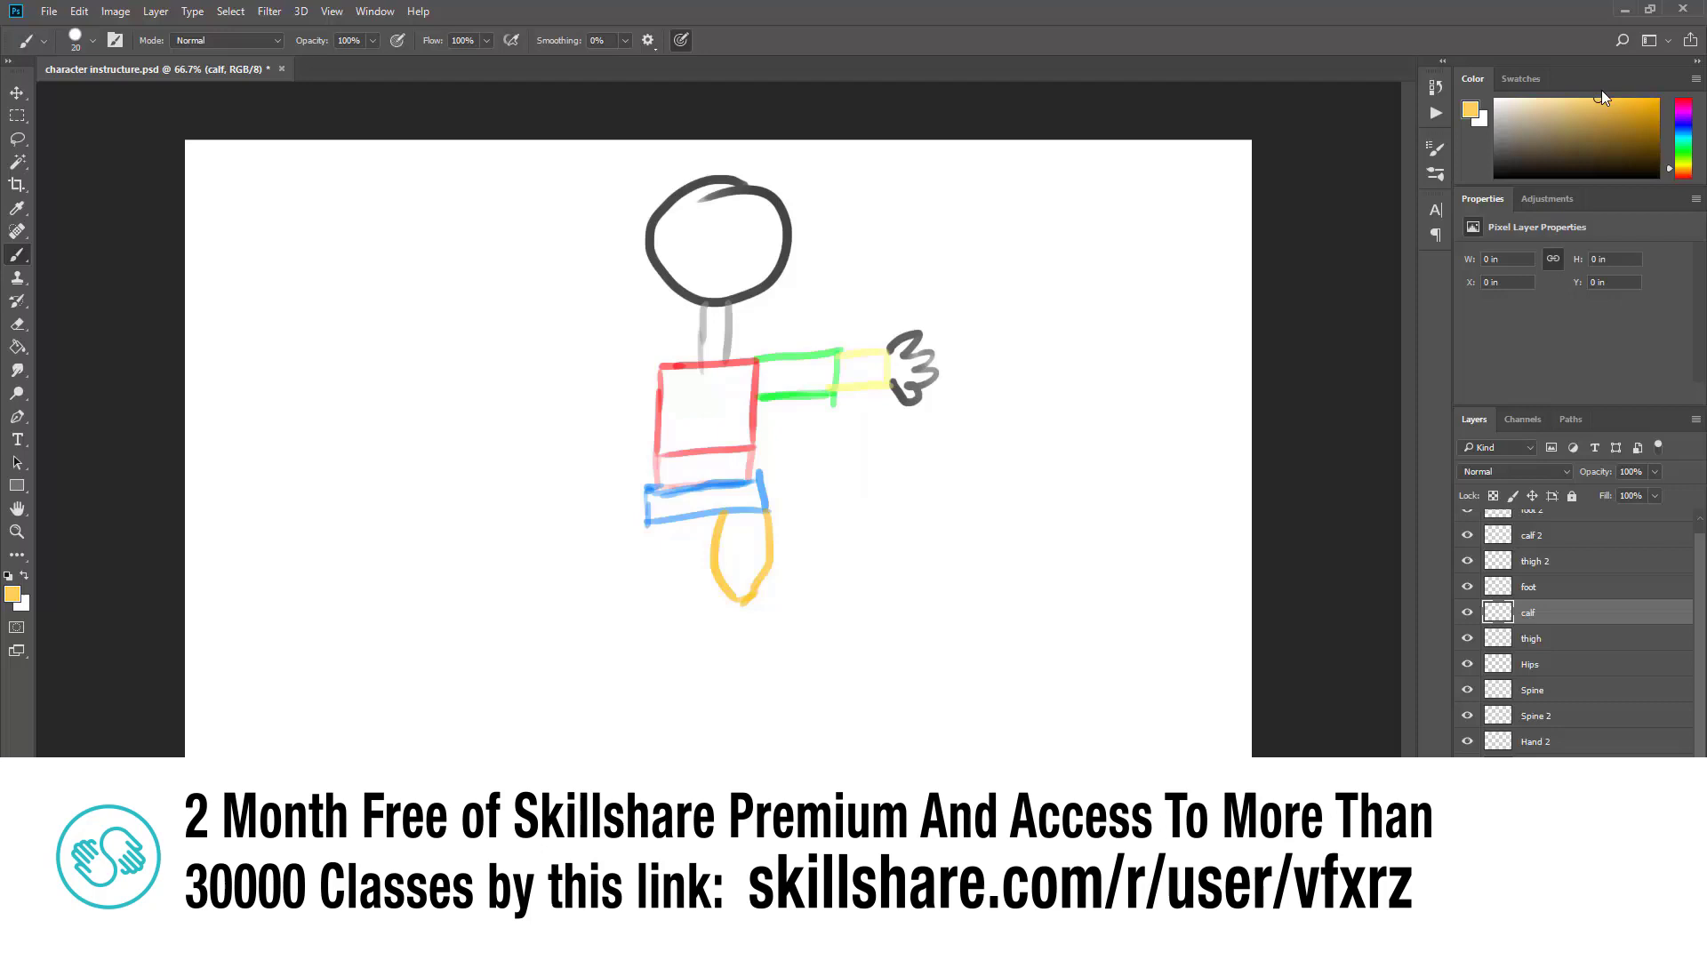
click(1641, 129)
drag(721, 597, 730, 700)
drag(756, 583, 735, 695)
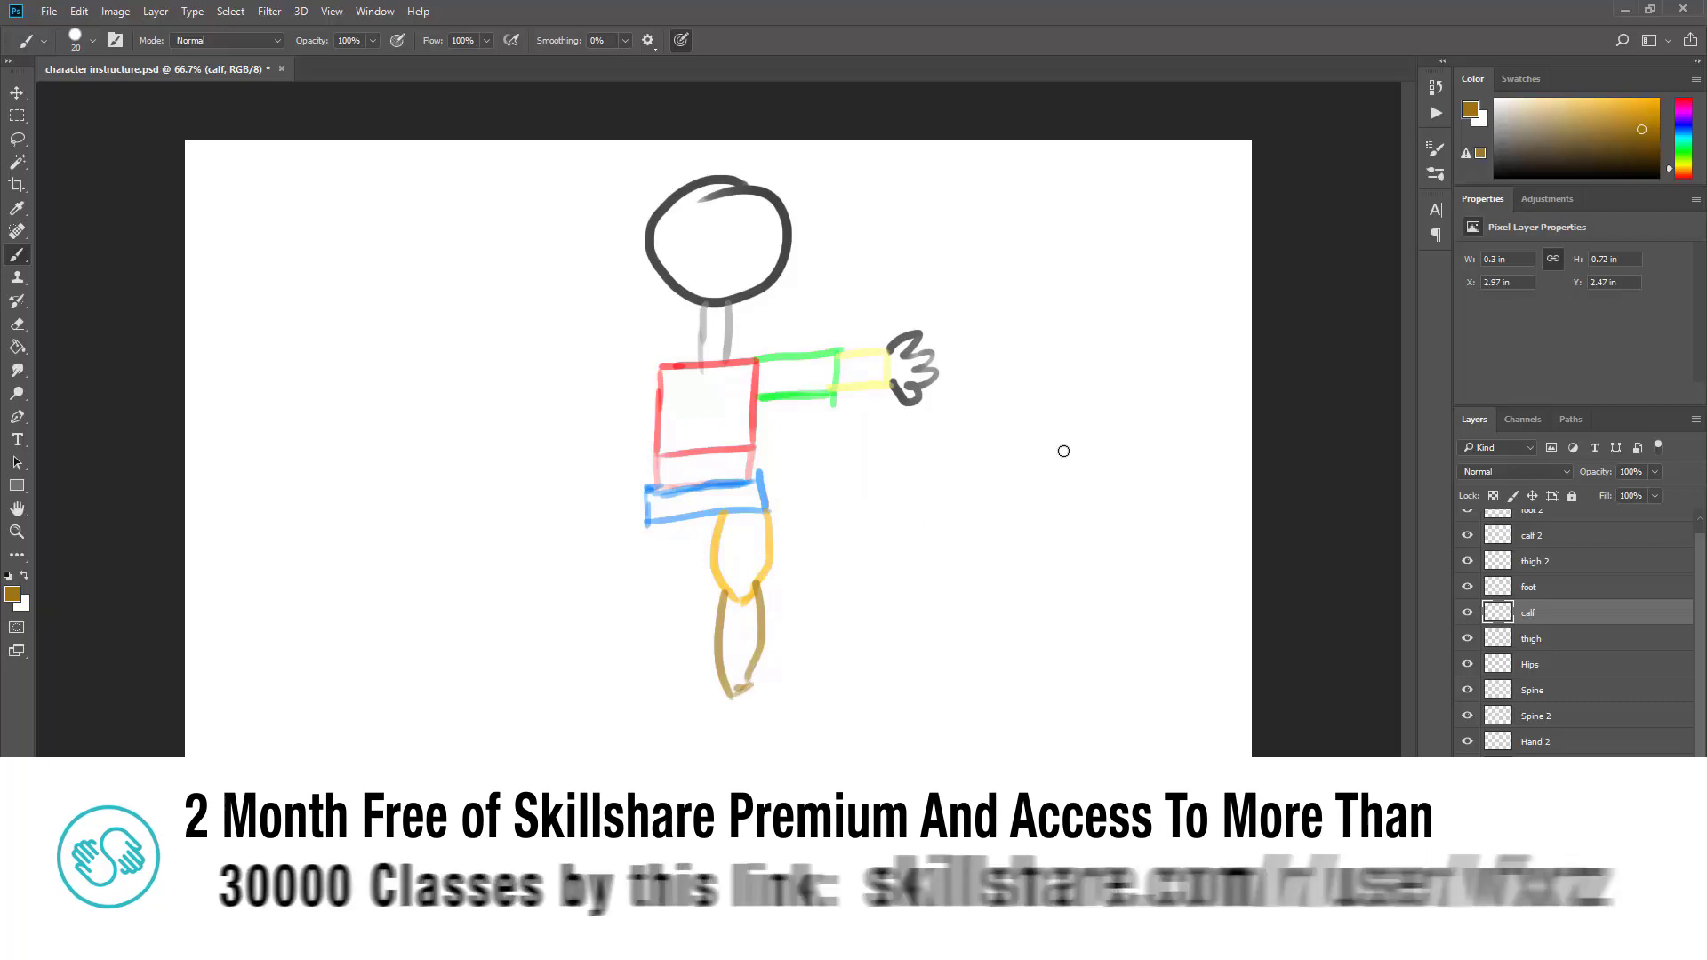
On the foot layer, draw a black foot at the bottom of the leg.
click(1634, 176)
click(1525, 589)
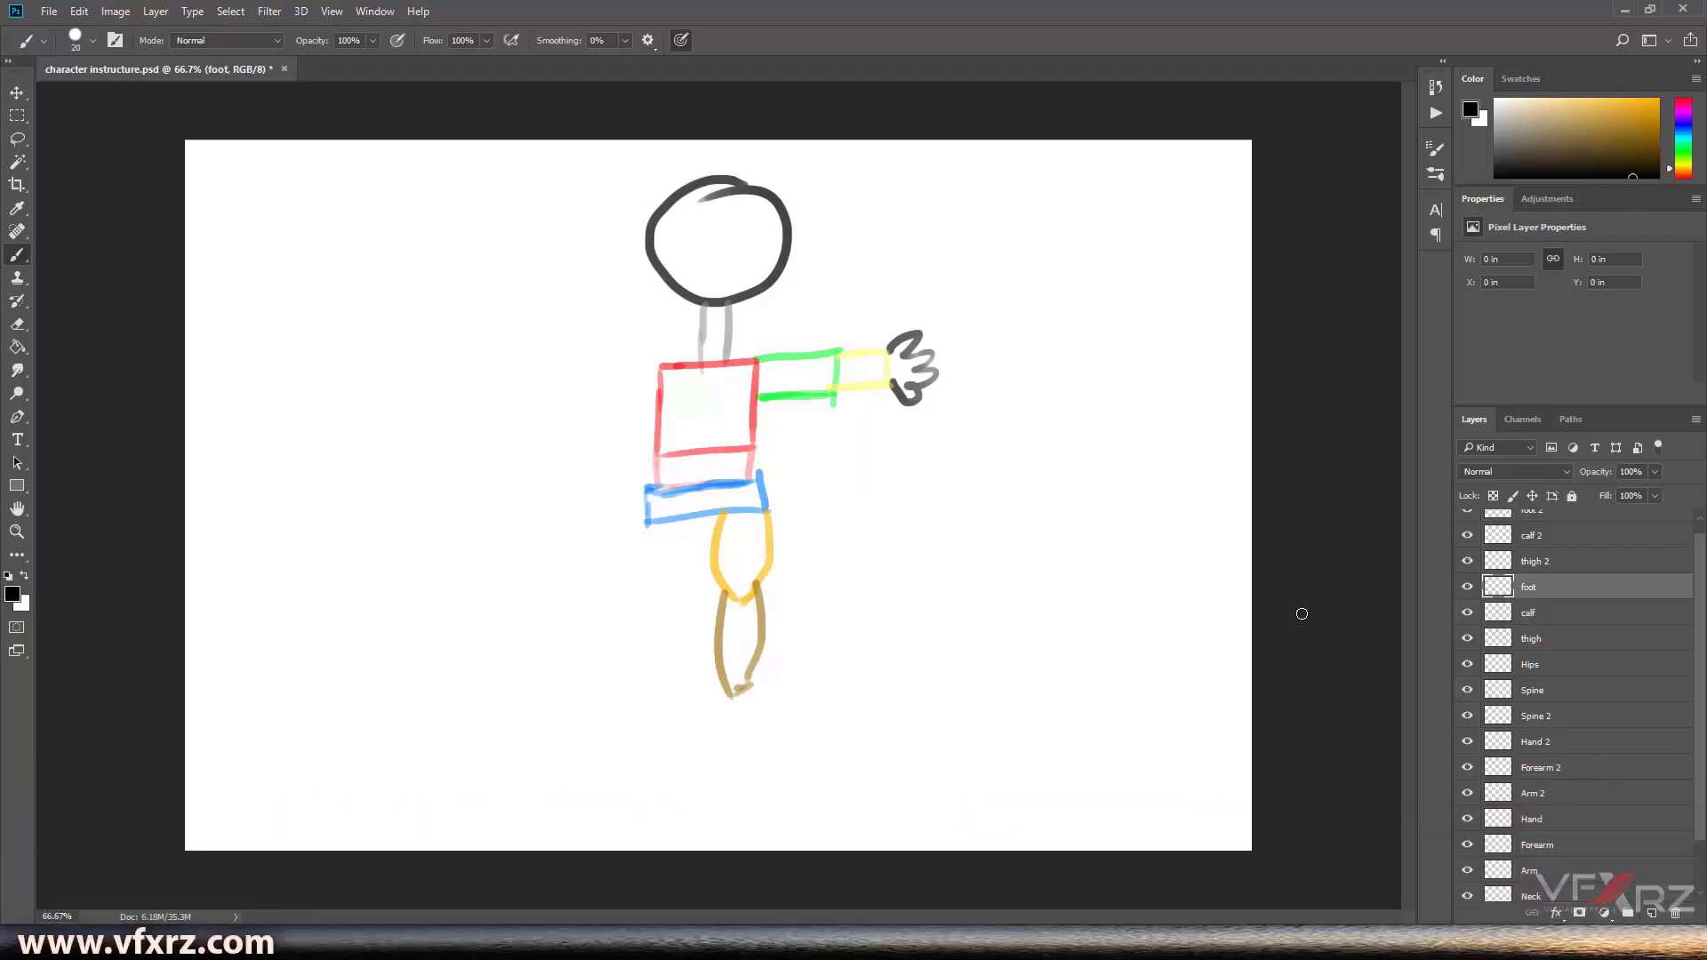
mouse_move(727, 699)
mouse_down()
mouse_move(807, 671)
mouse_move(753, 719)
mouse_move(720, 708)
mouse_up()
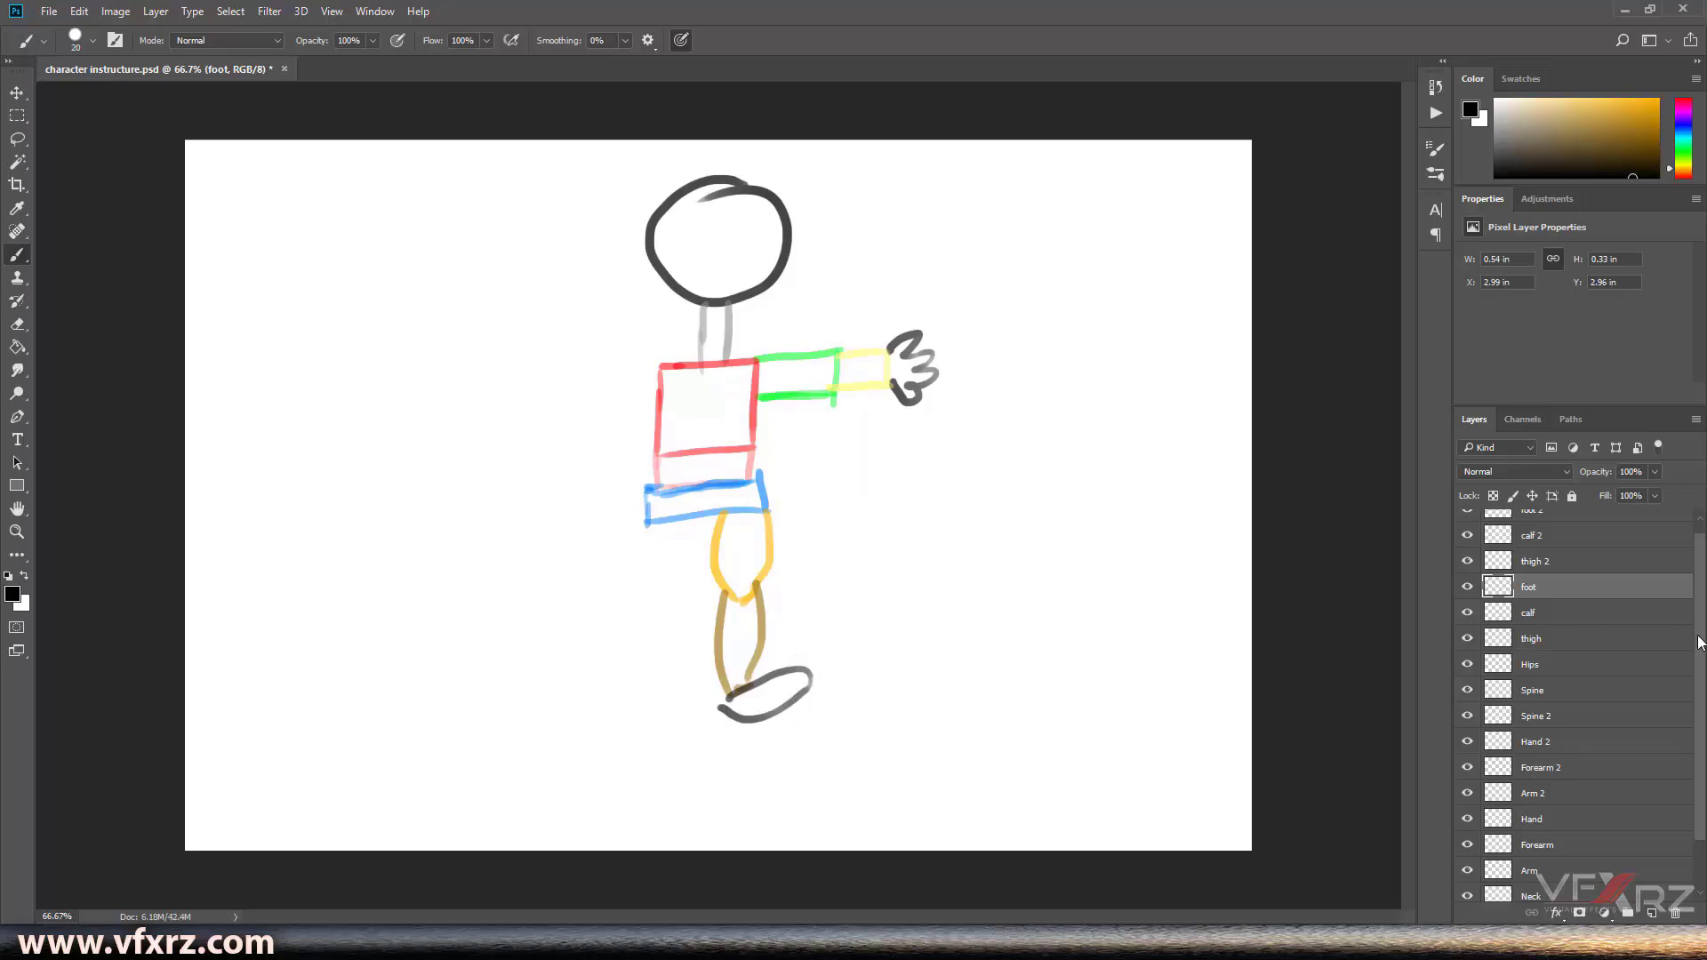
scroll(1701, 648, up, 1)
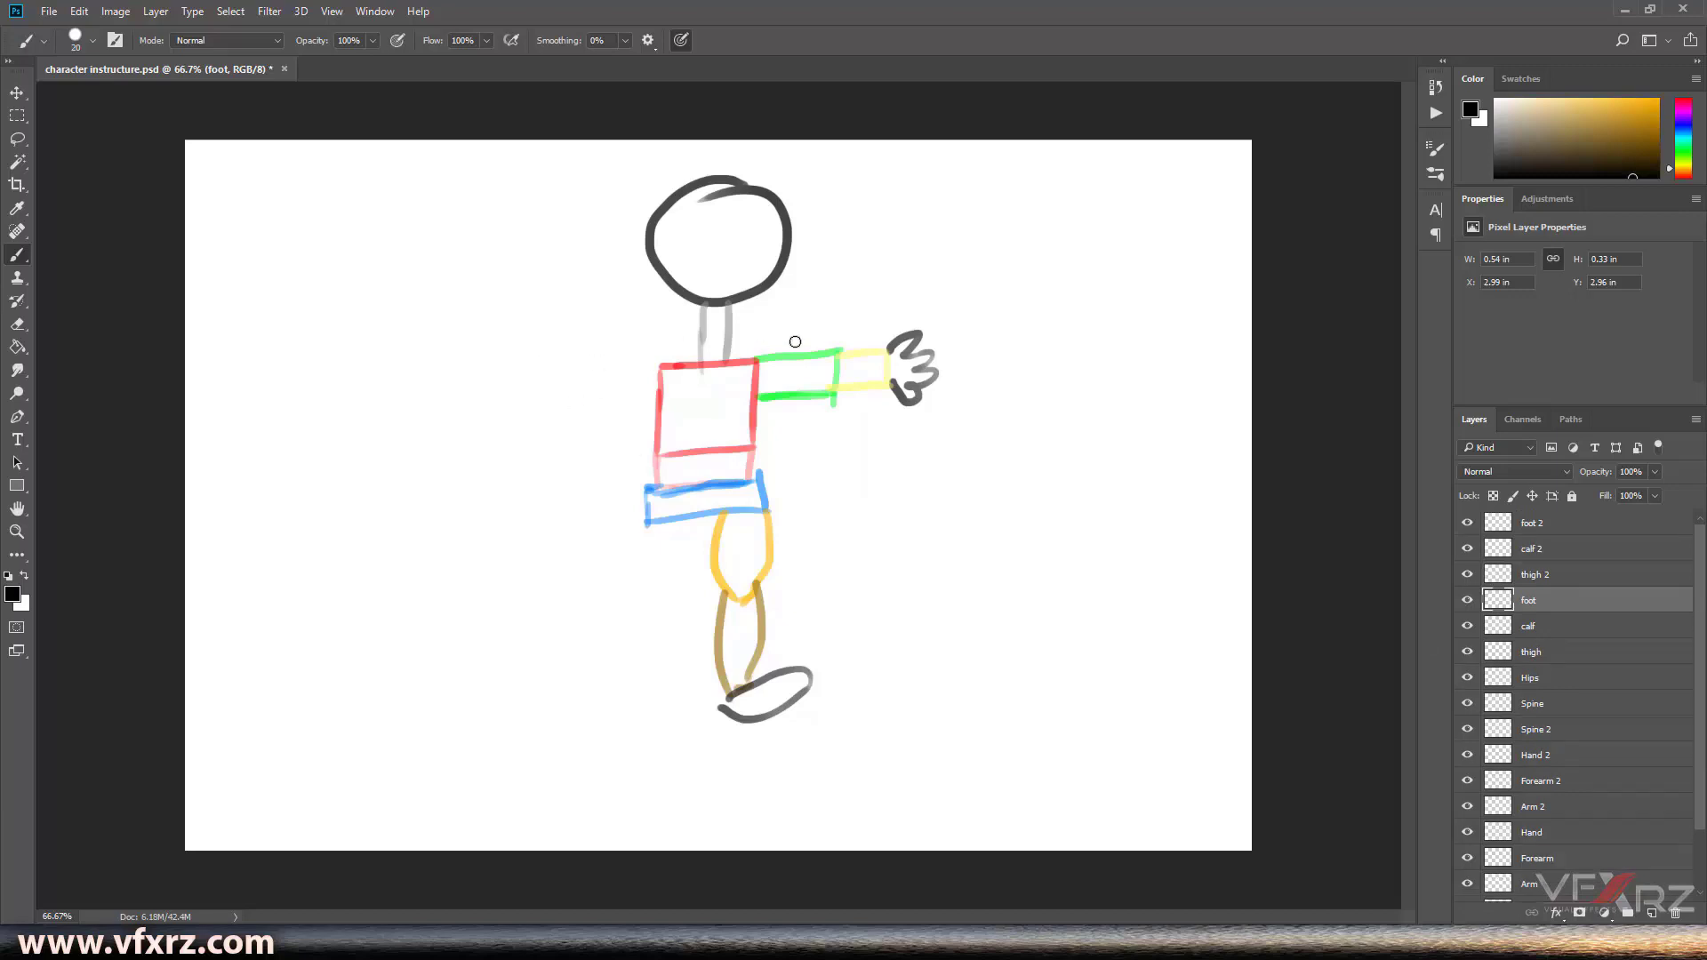
Remove a stray grey dash and a stray pink stroke over the foot.
drag(796, 446, 811, 446)
key(ctrl+z)
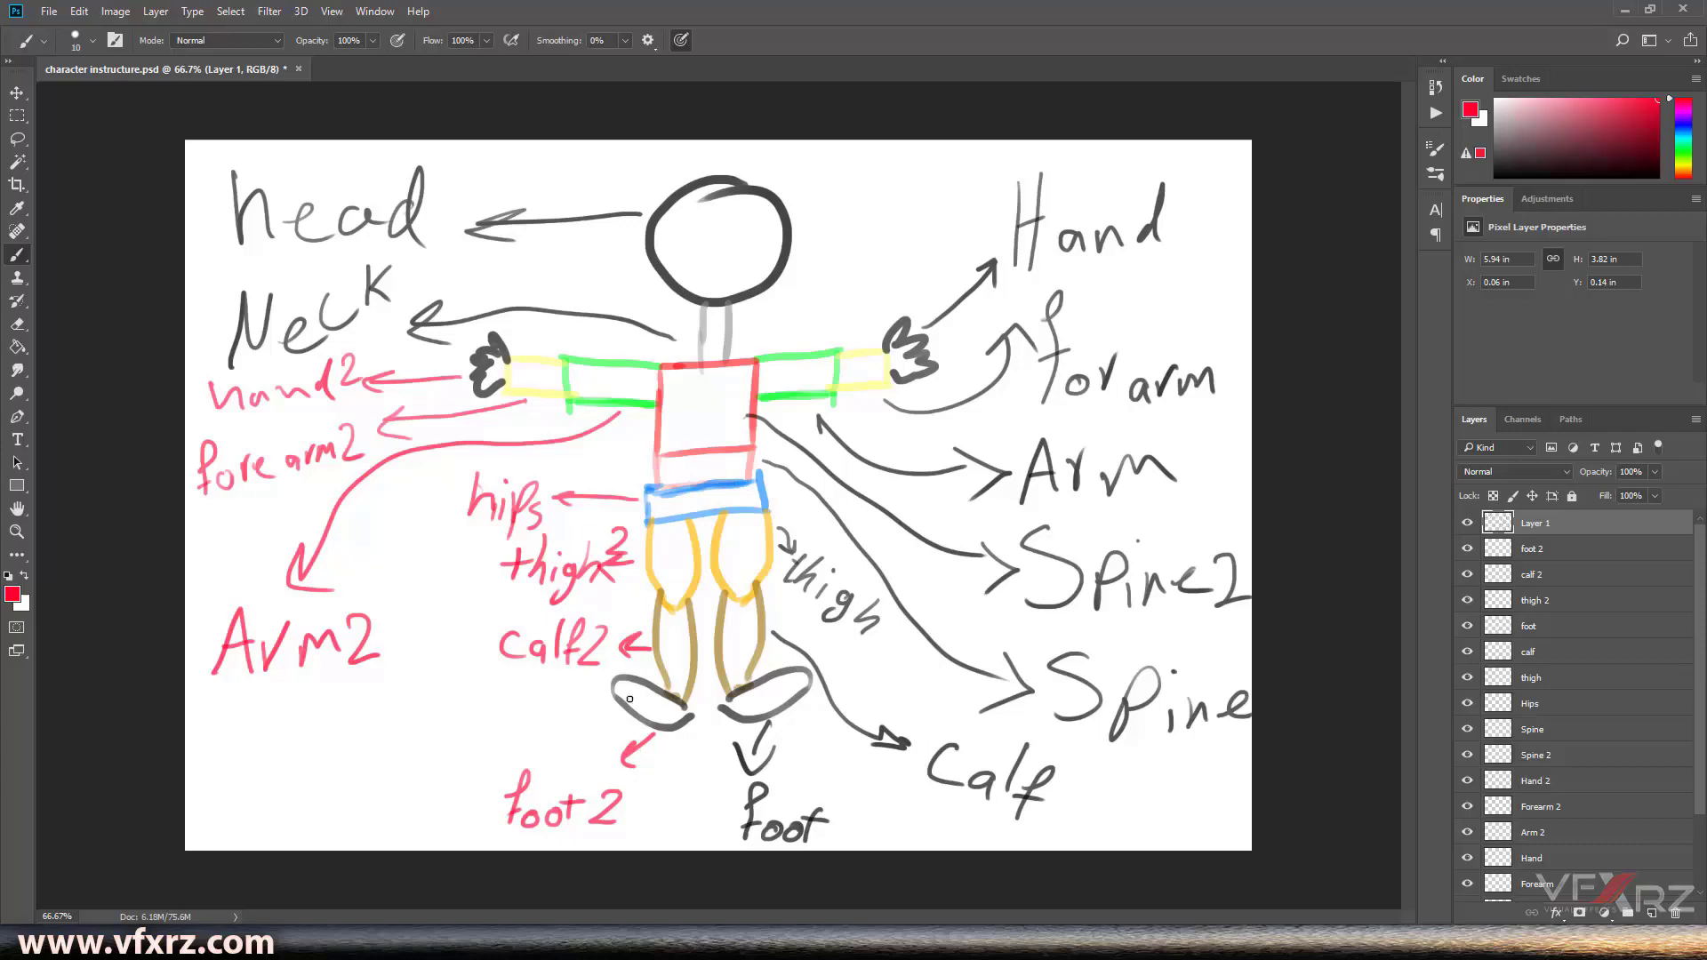
drag(782, 785, 819, 827)
key(ctrl+z)
Hide and reshow the Head, Neck, Arm, Forearm, Hand and Arm 2 layers to check each part.
scroll(1700, 694, down, 3)
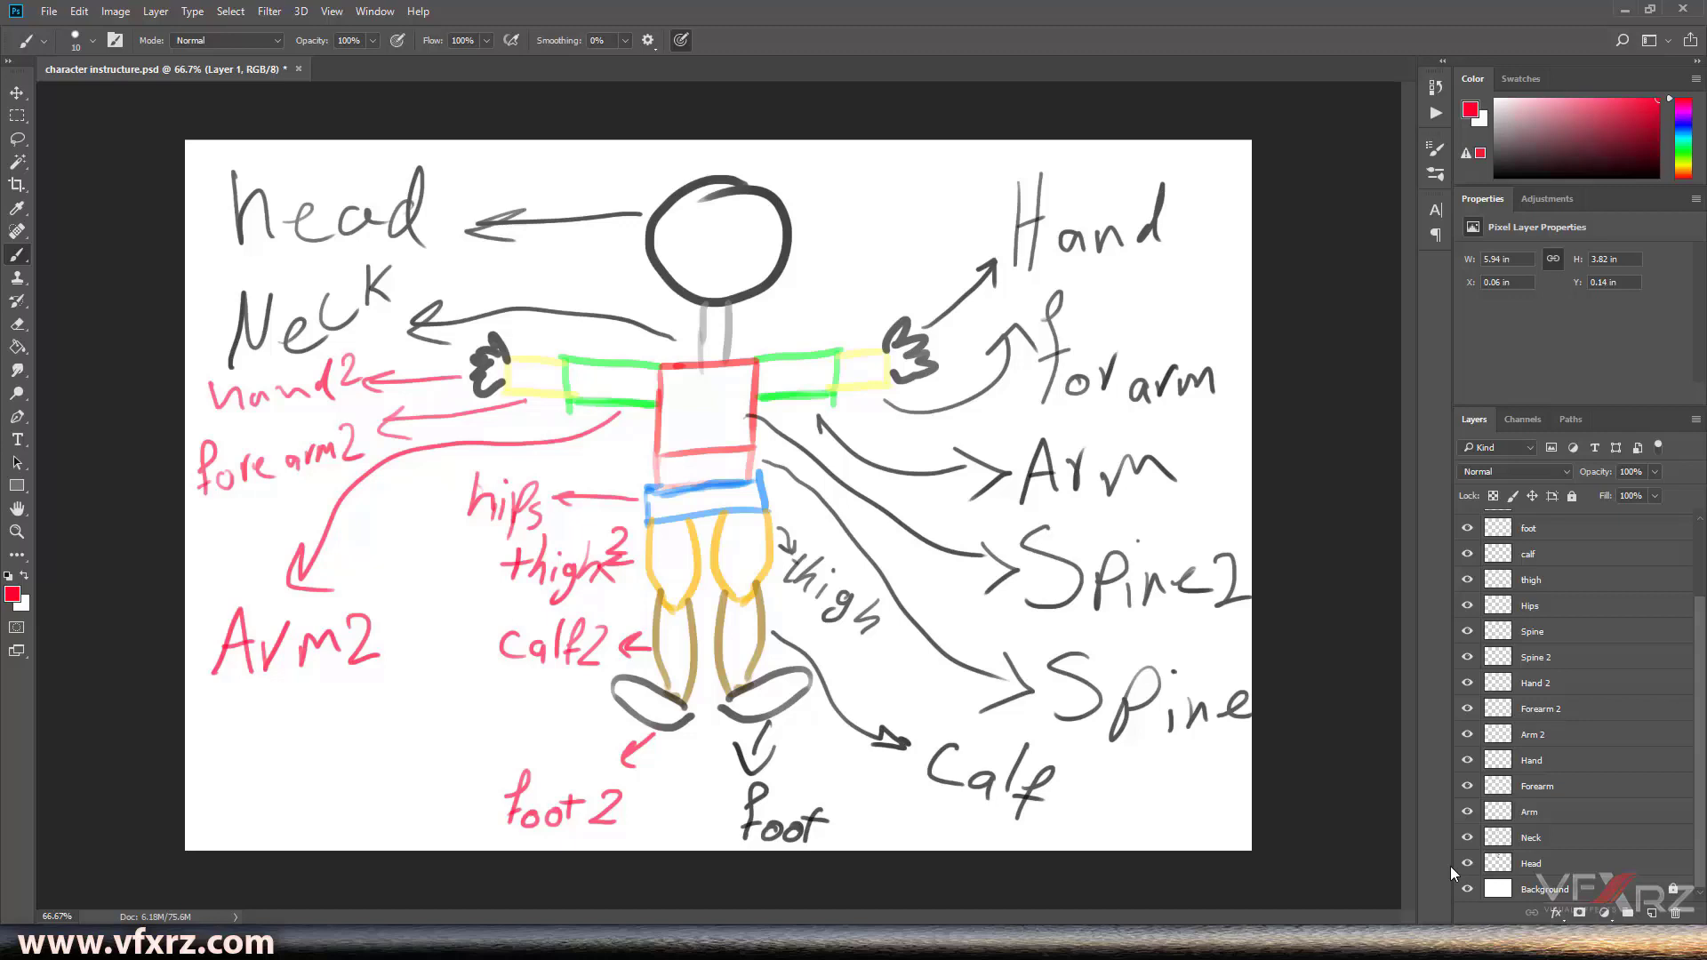
click(1468, 863)
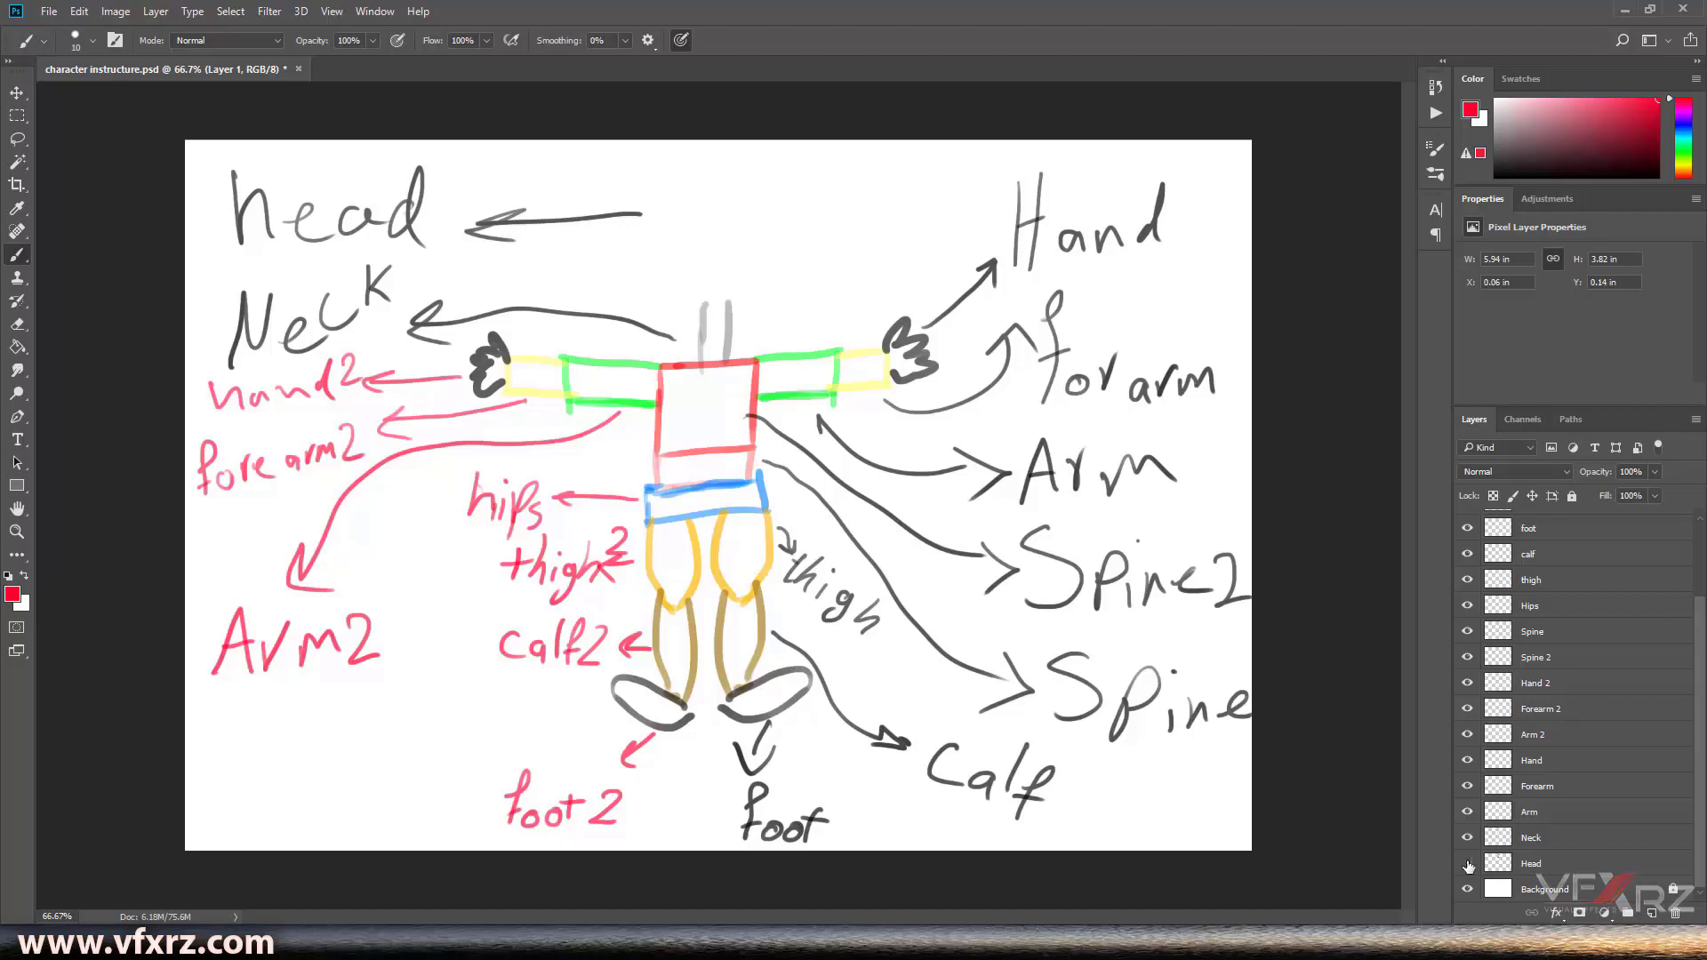
click(1467, 863)
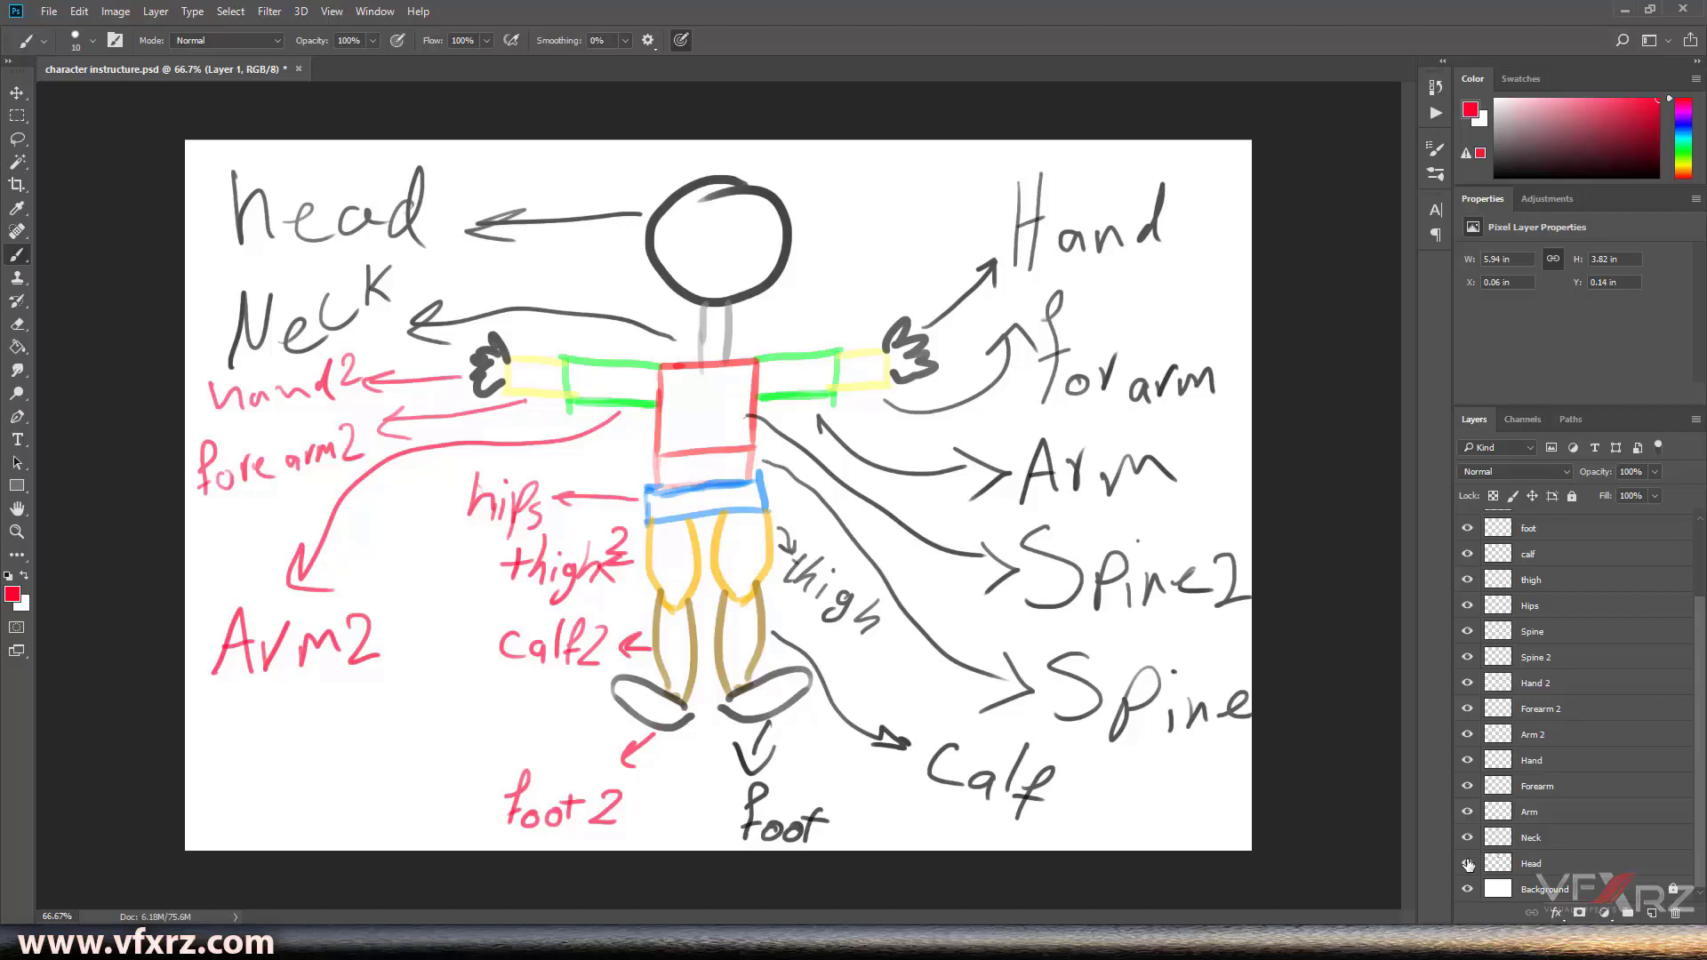
click(1468, 838)
click(1468, 838)
click(1468, 812)
click(1468, 811)
click(1468, 786)
click(1468, 786)
click(1467, 760)
click(1467, 760)
click(1468, 734)
click(1468, 735)
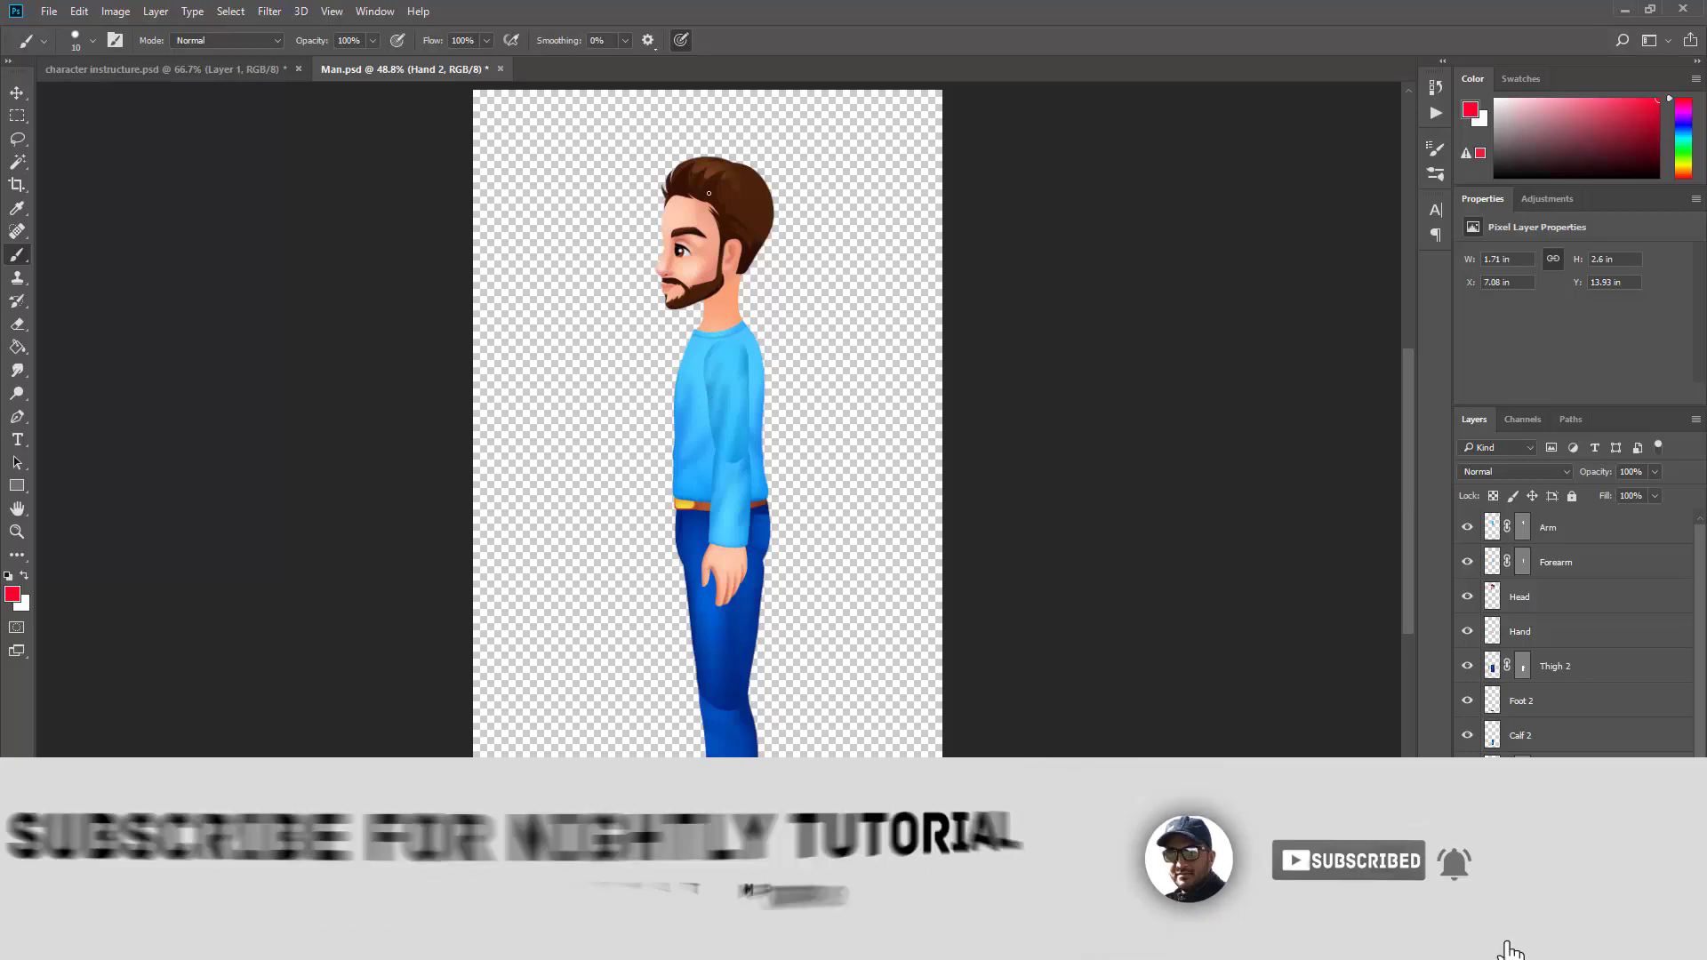
key(v)
click(681, 228)
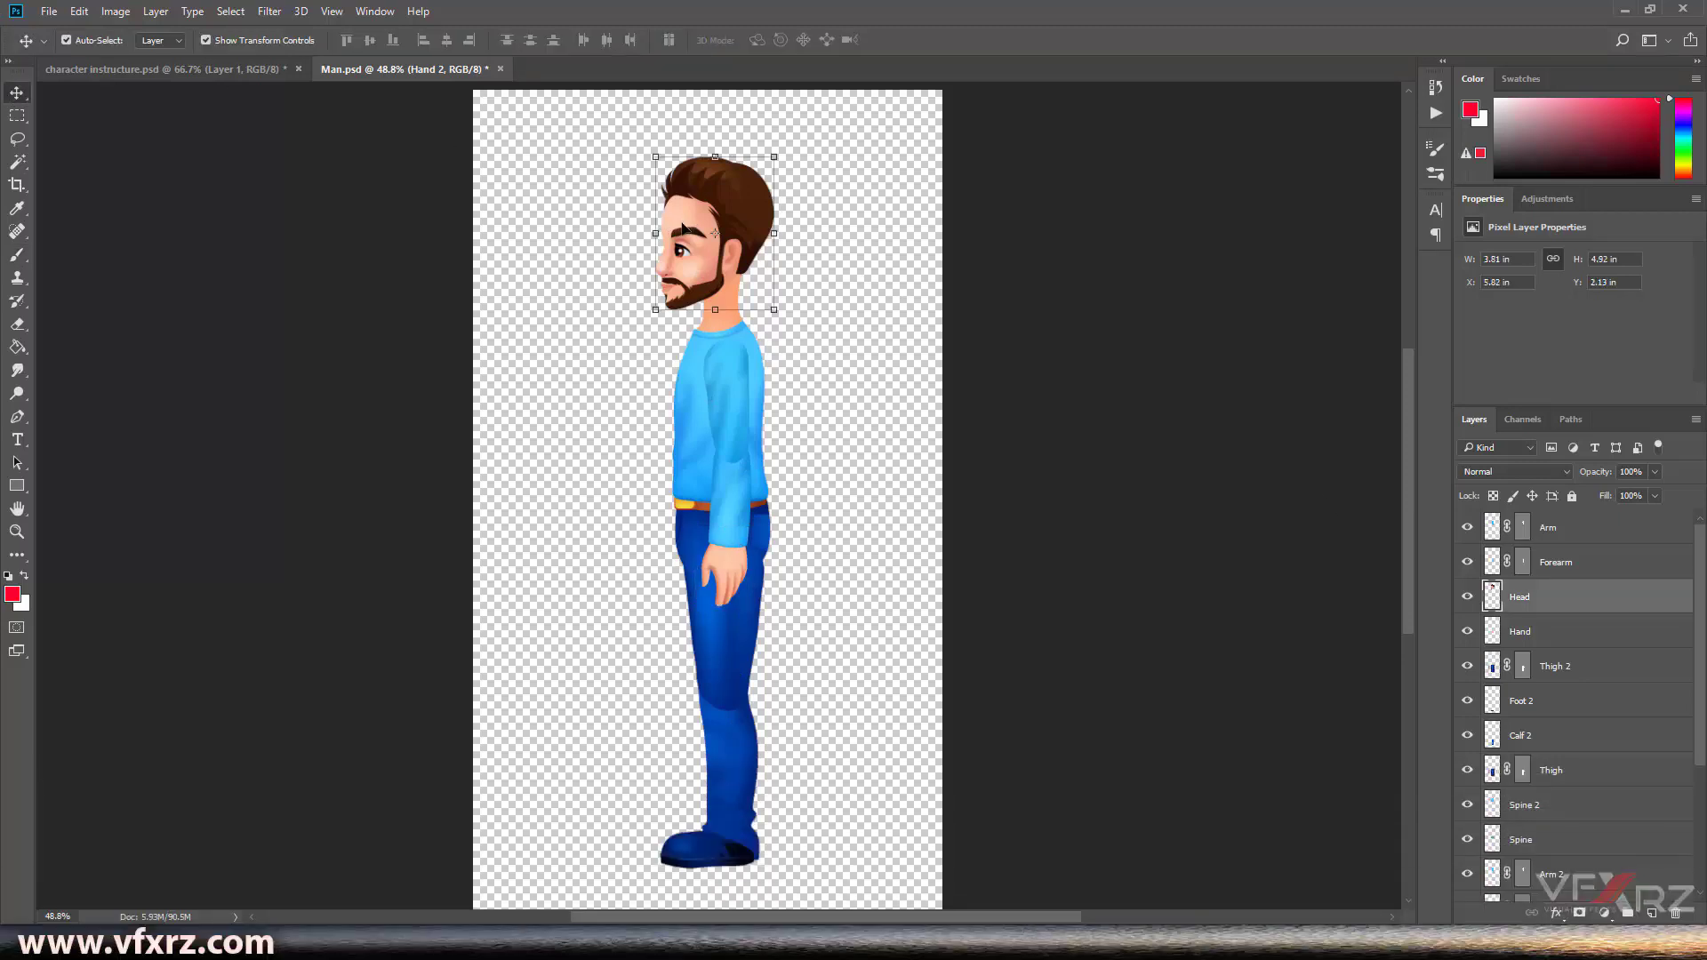
click(1472, 608)
click(1476, 609)
scroll(1538, 633, down, 3)
scroll(1587, 760, down, 3)
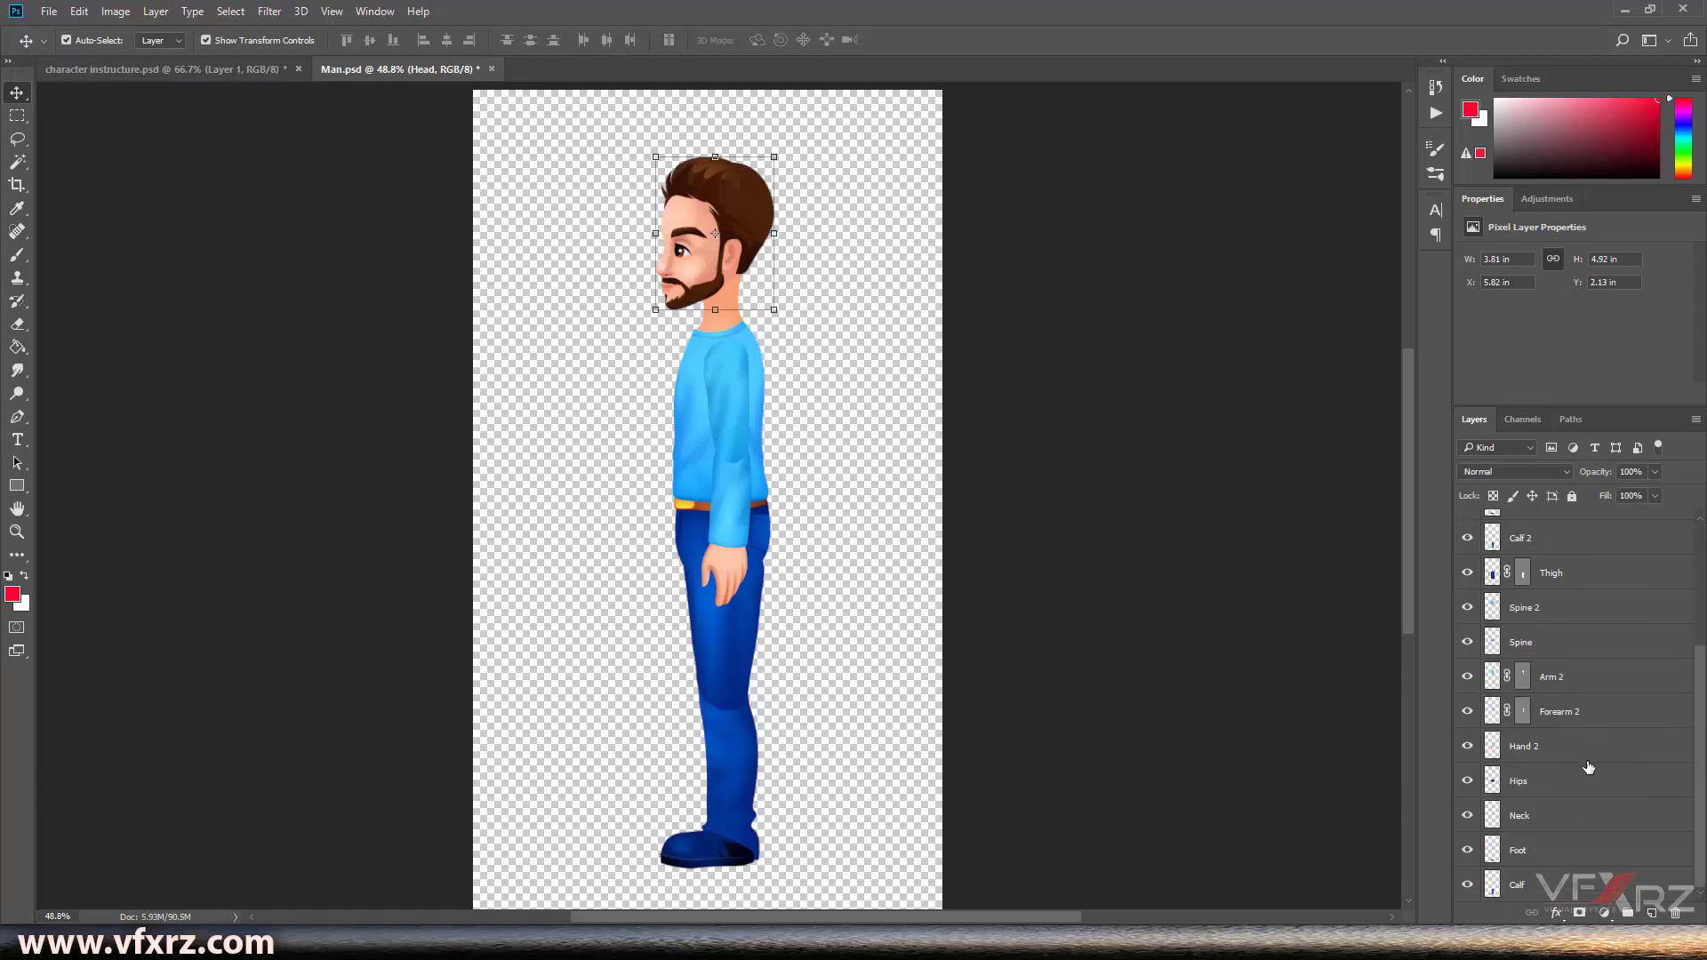
click(1535, 818)
click(1469, 816)
click(1468, 816)
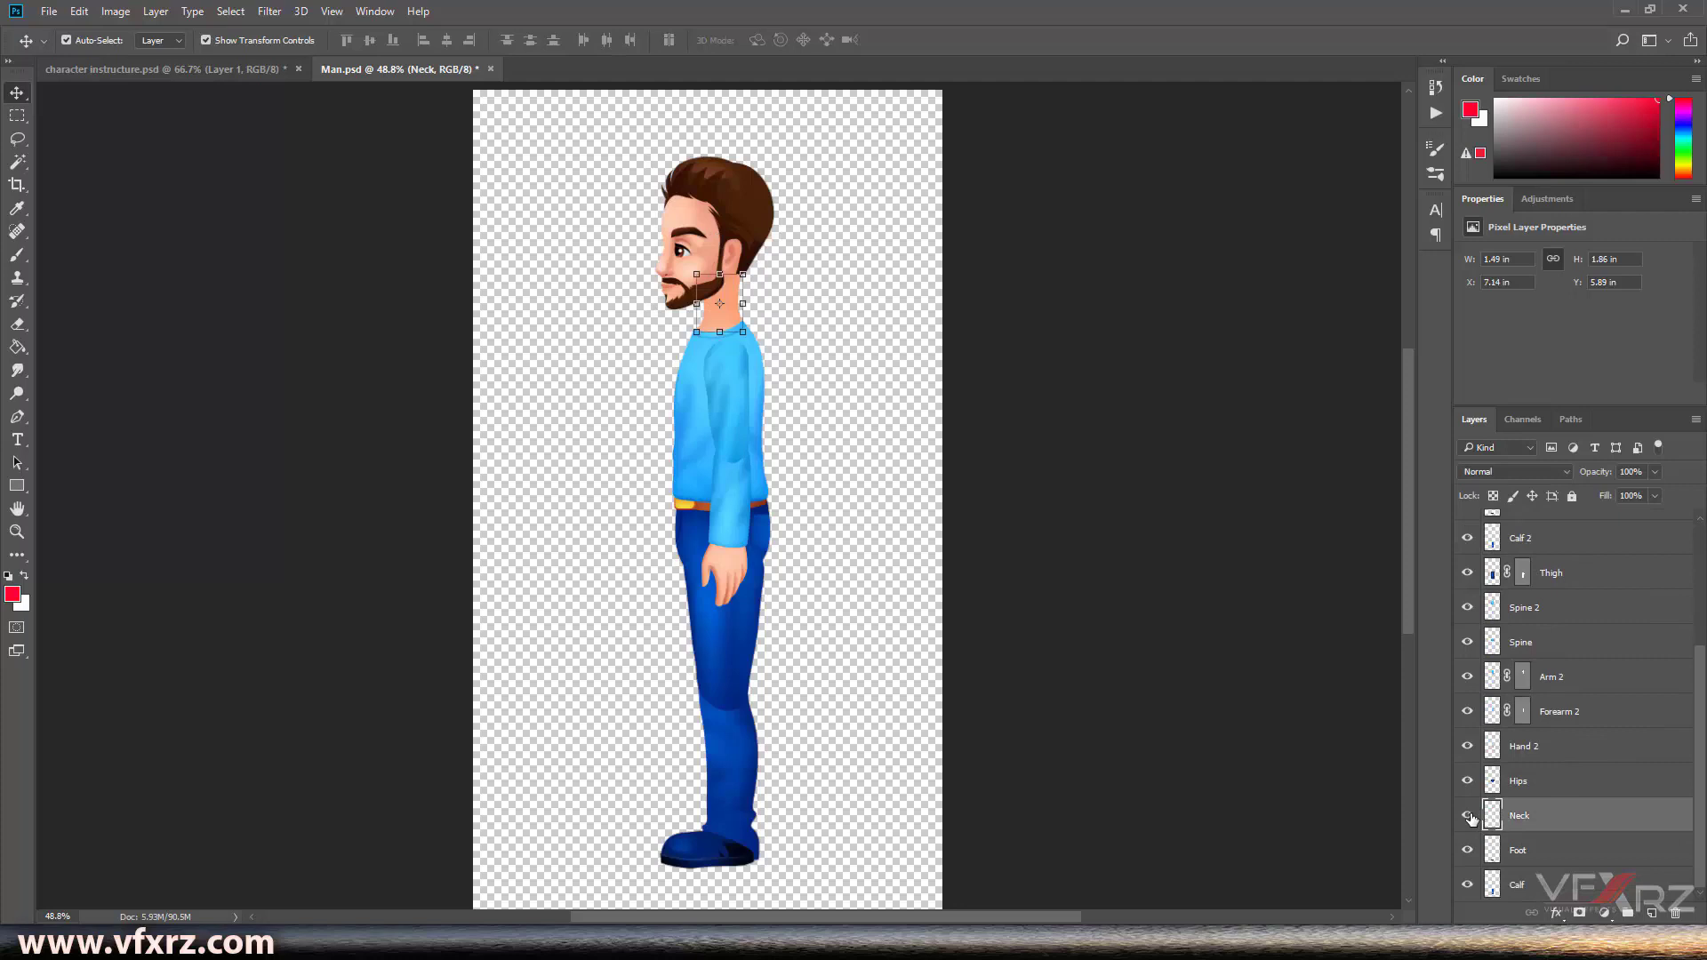
click(1552, 615)
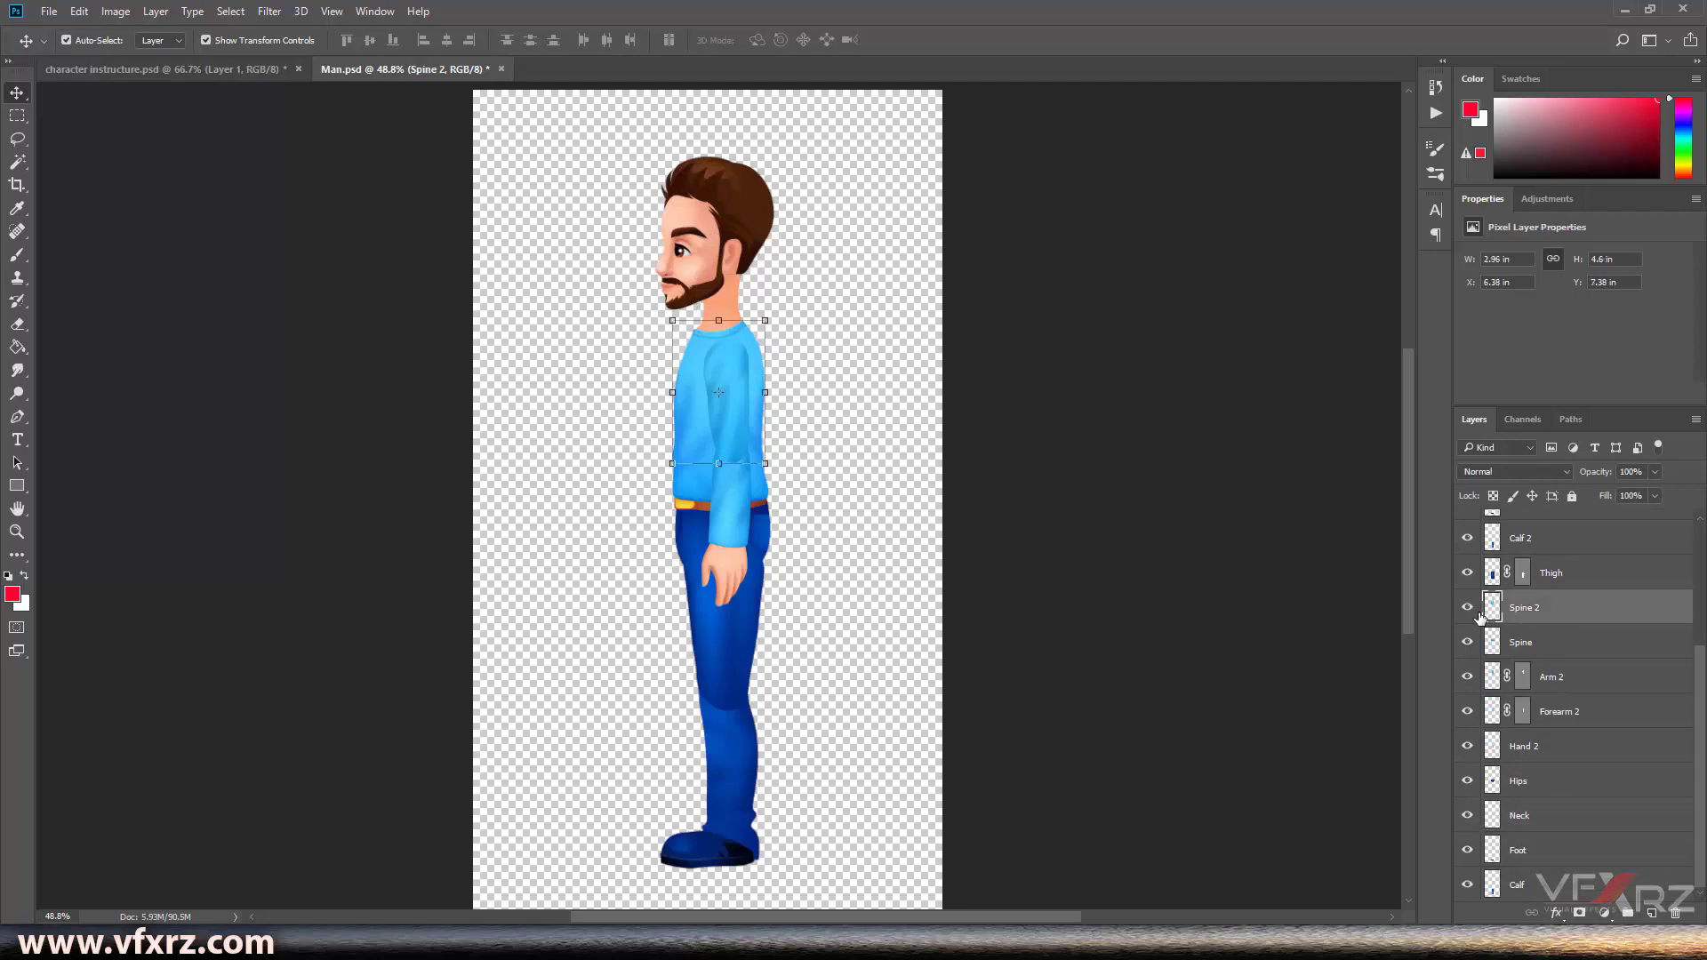
click(1468, 610)
click(1467, 610)
click(1468, 643)
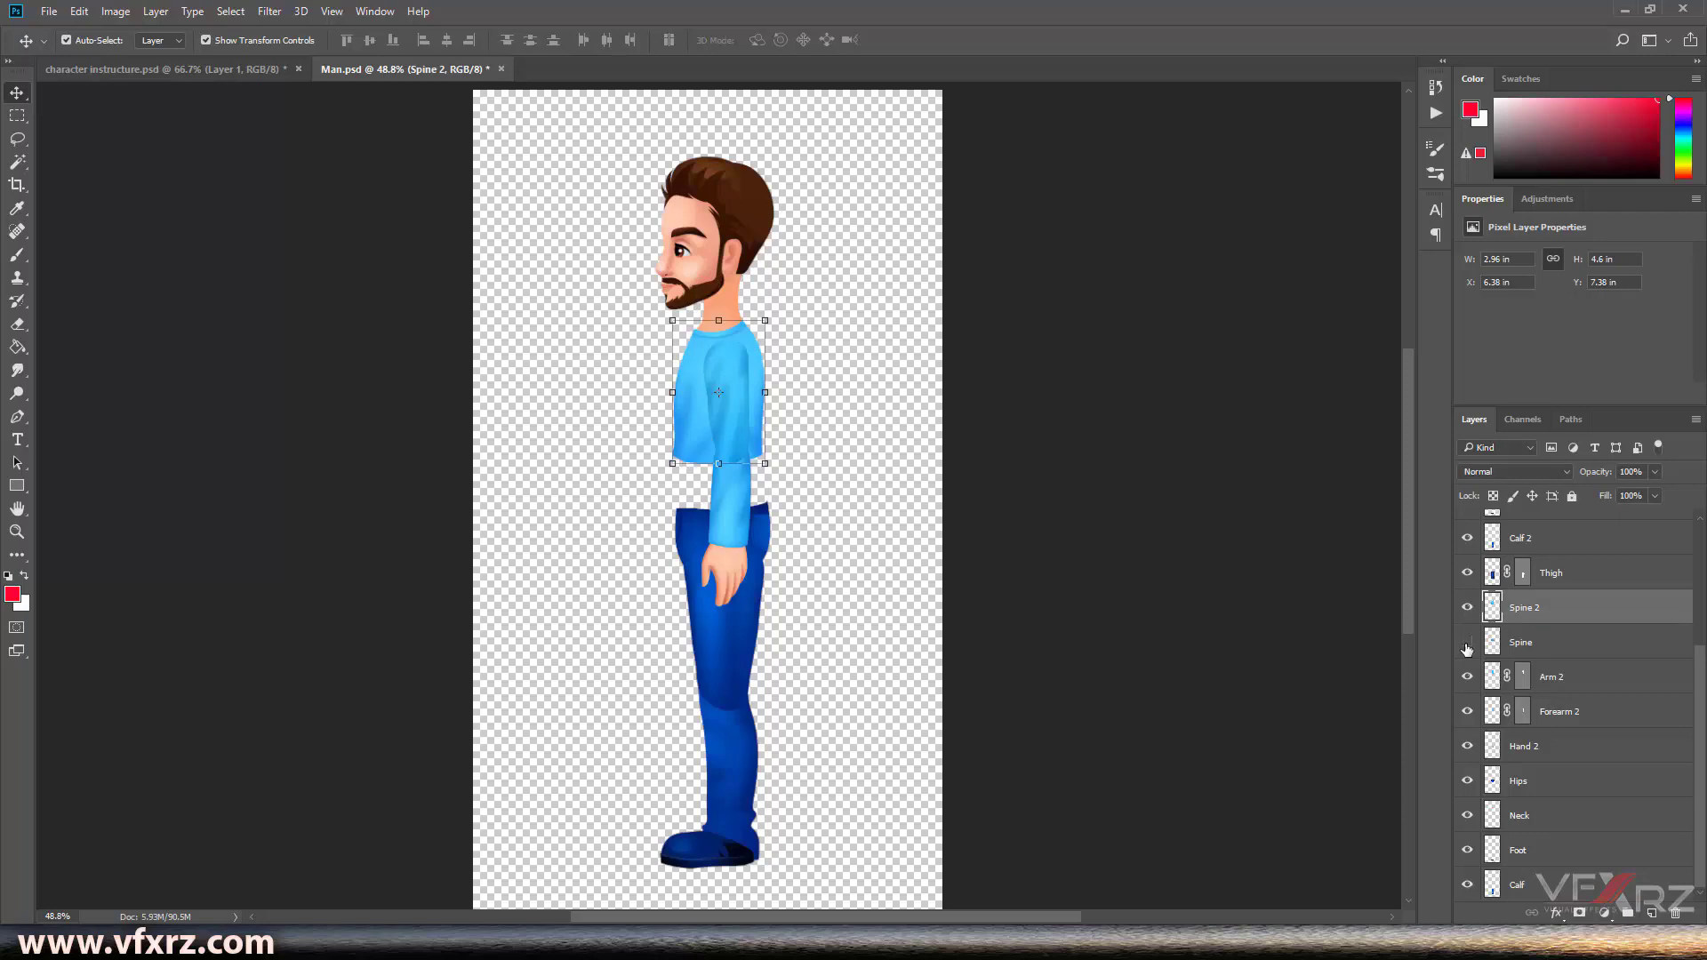
click(1467, 644)
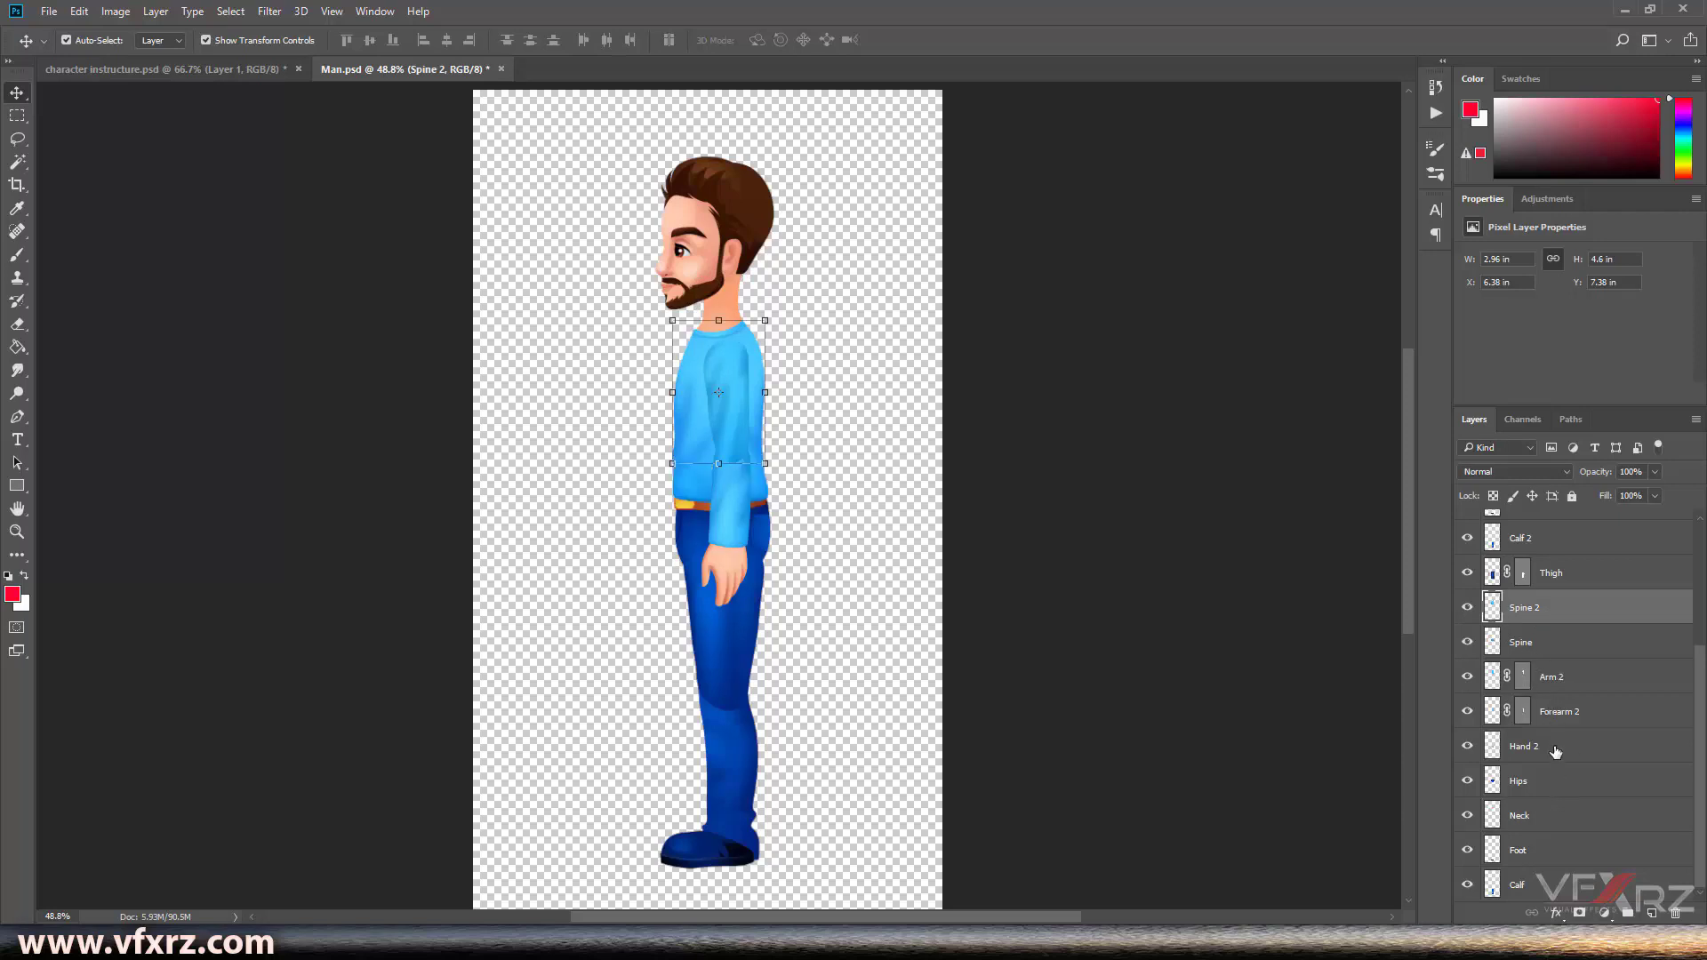
click(200, 71)
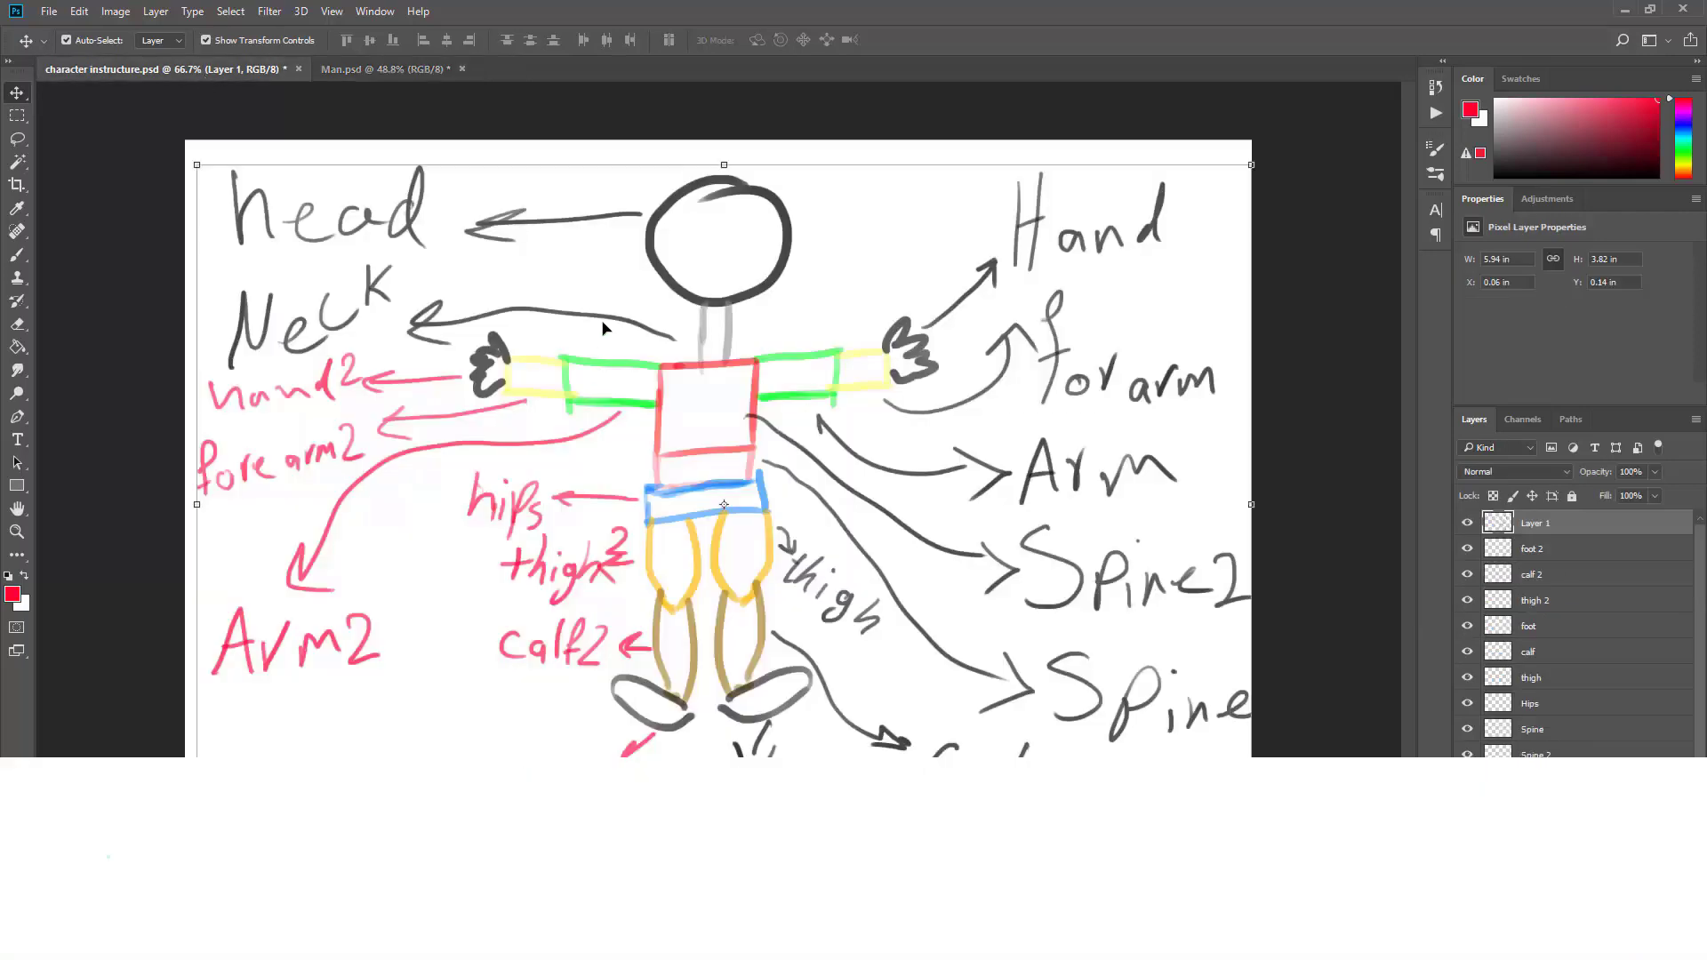
click(358, 71)
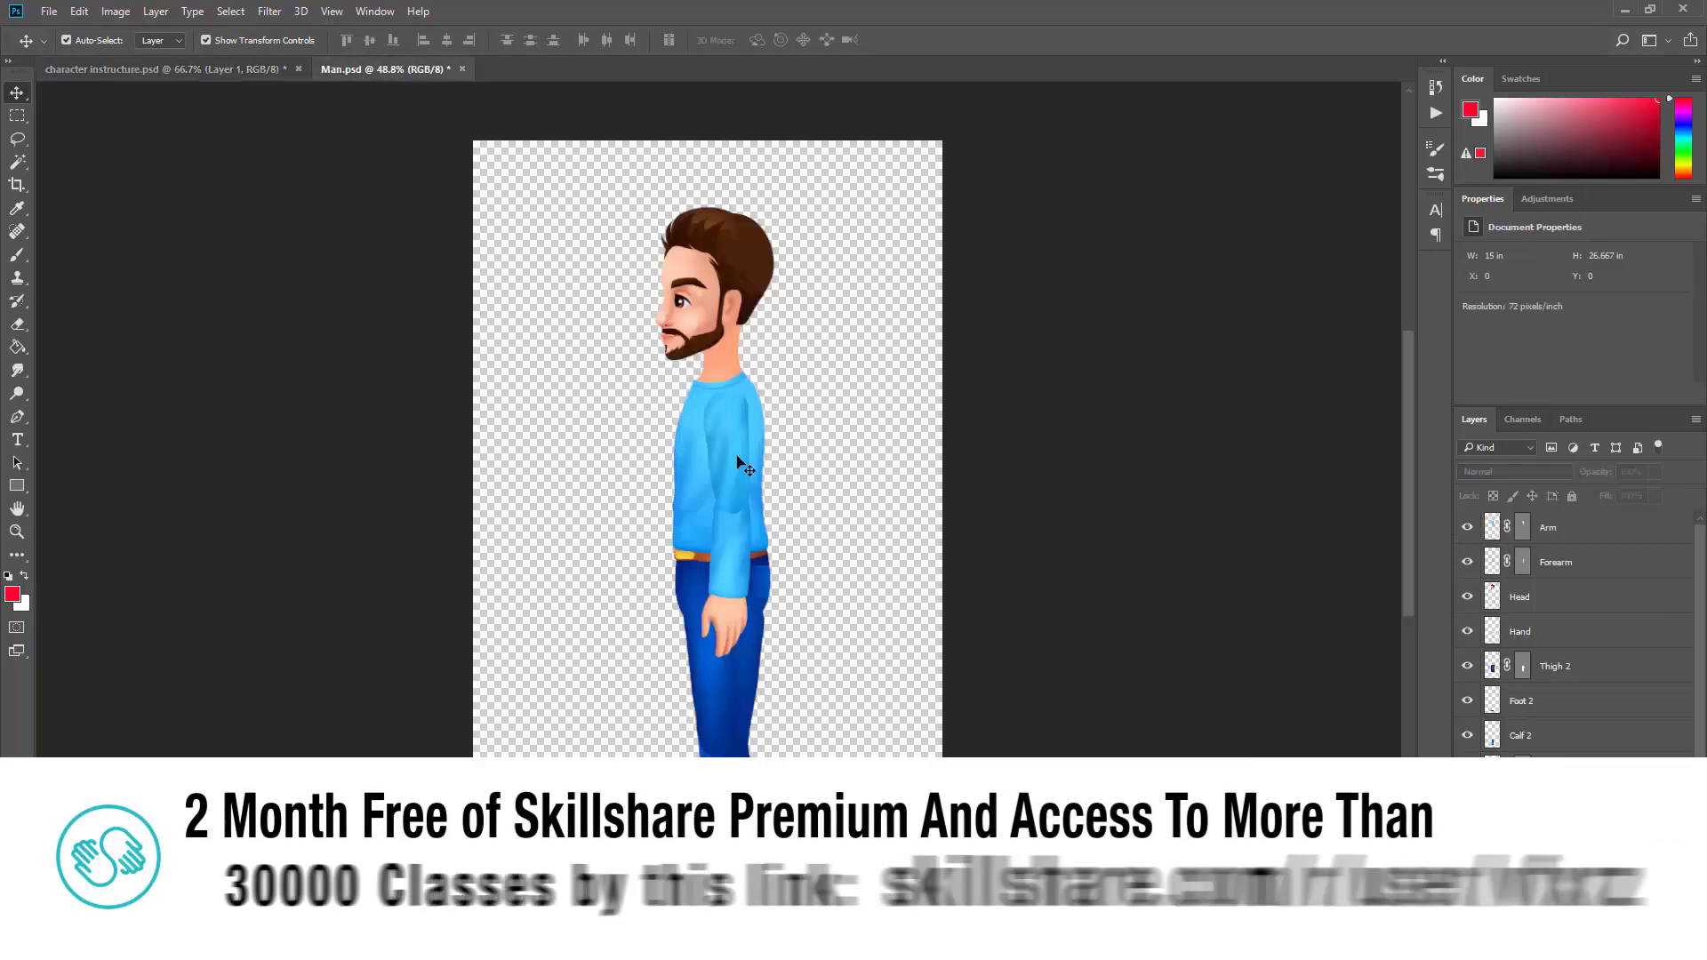
scroll(1574, 635, down, 3)
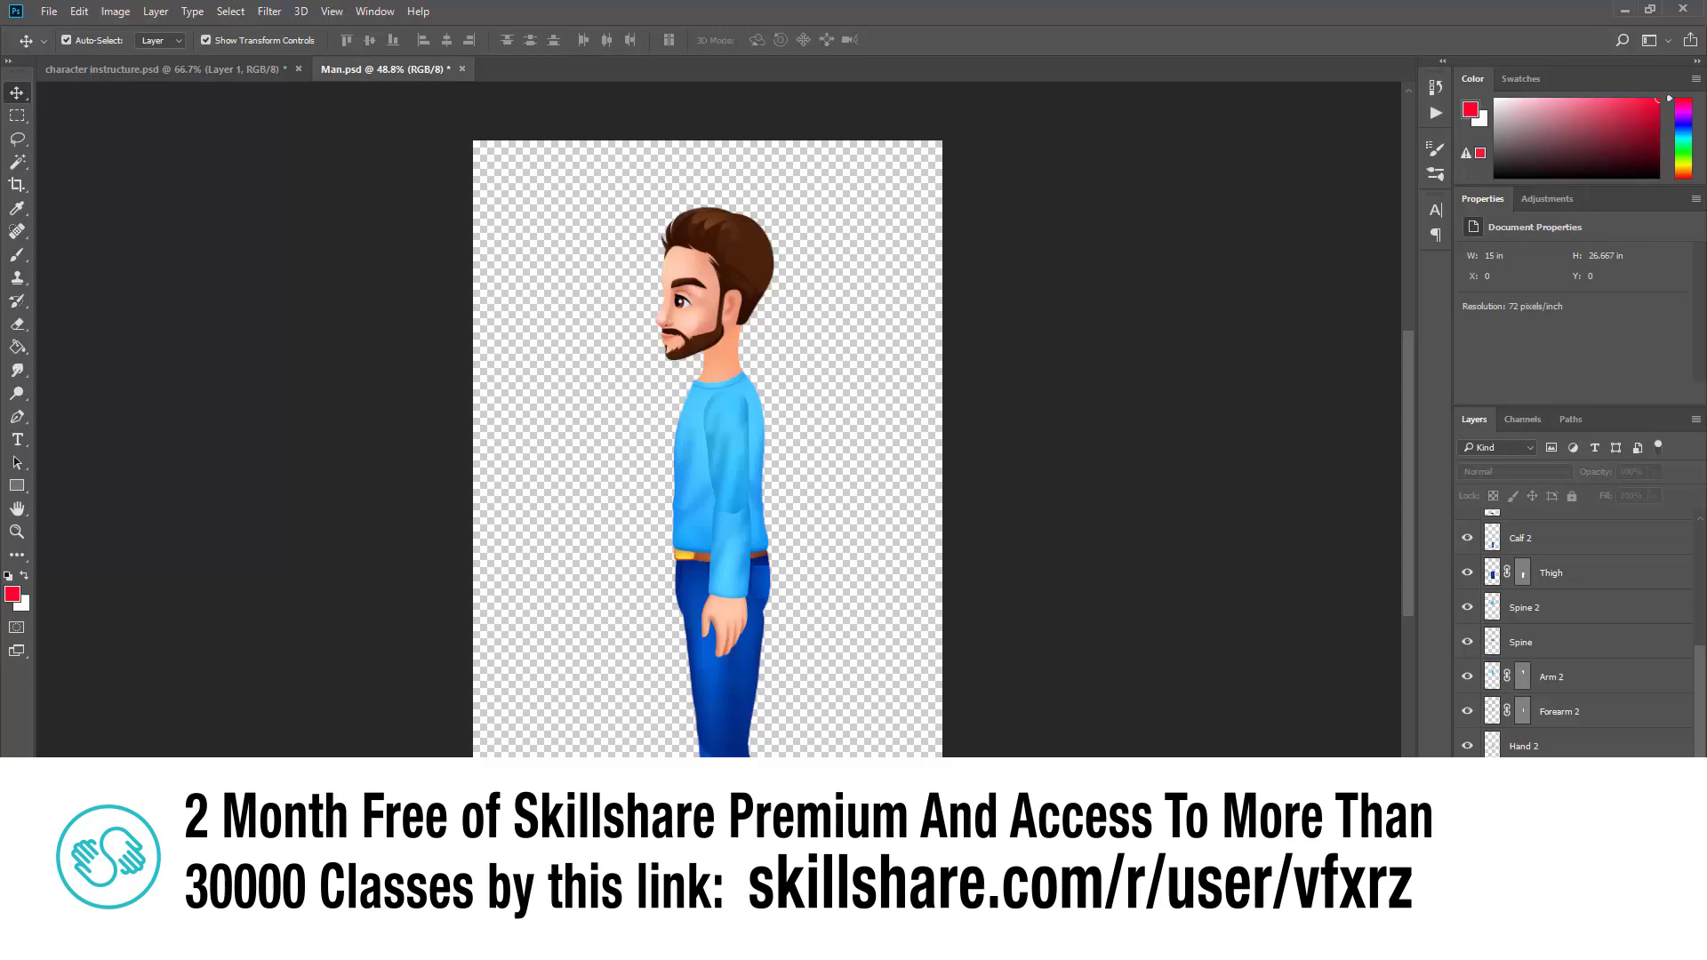
scroll(1547, 601, up, 3)
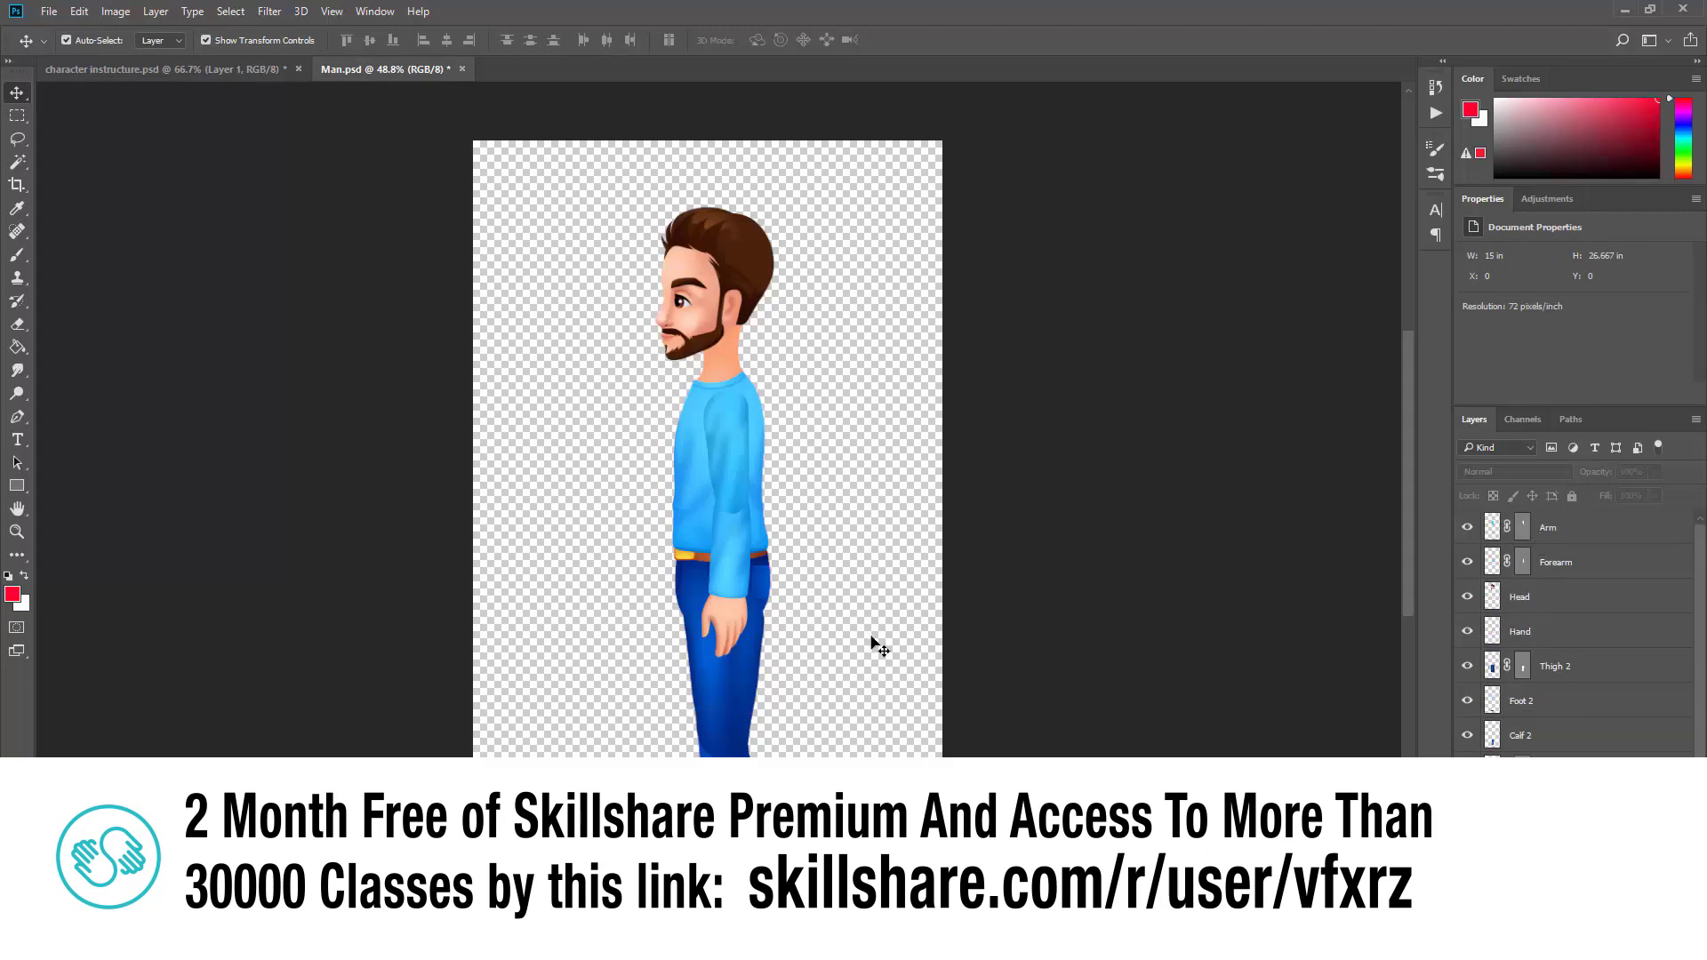
scroll(899, 560, down, 2)
scroll(898, 560, up, 1)
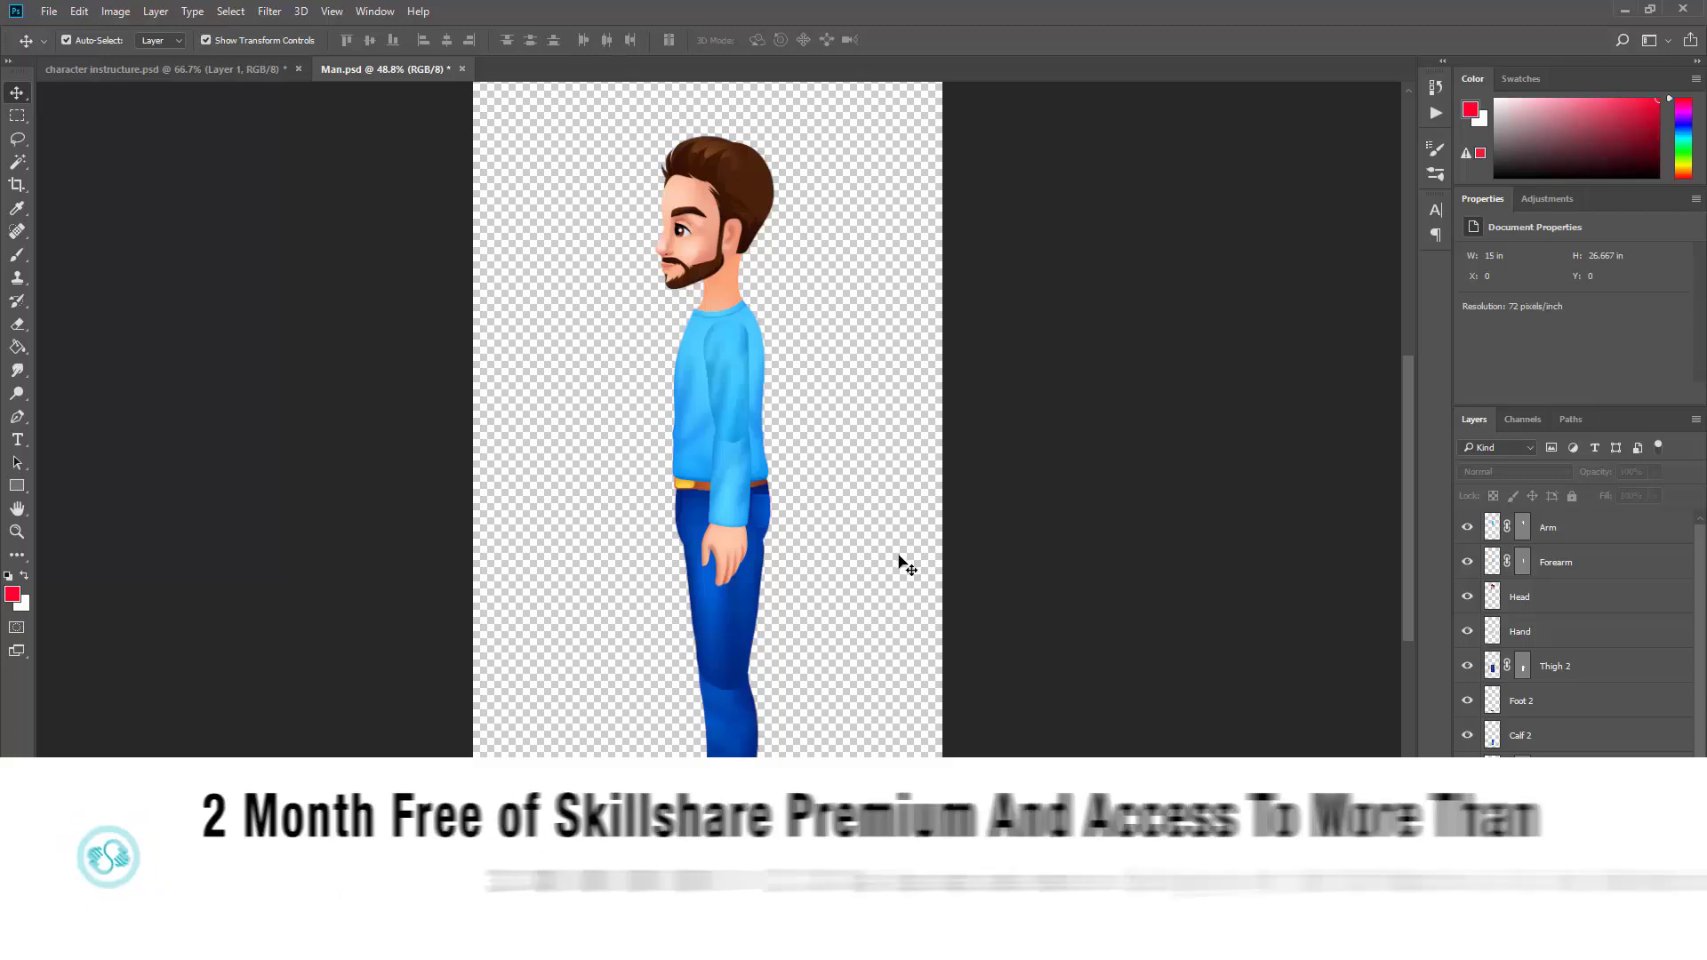